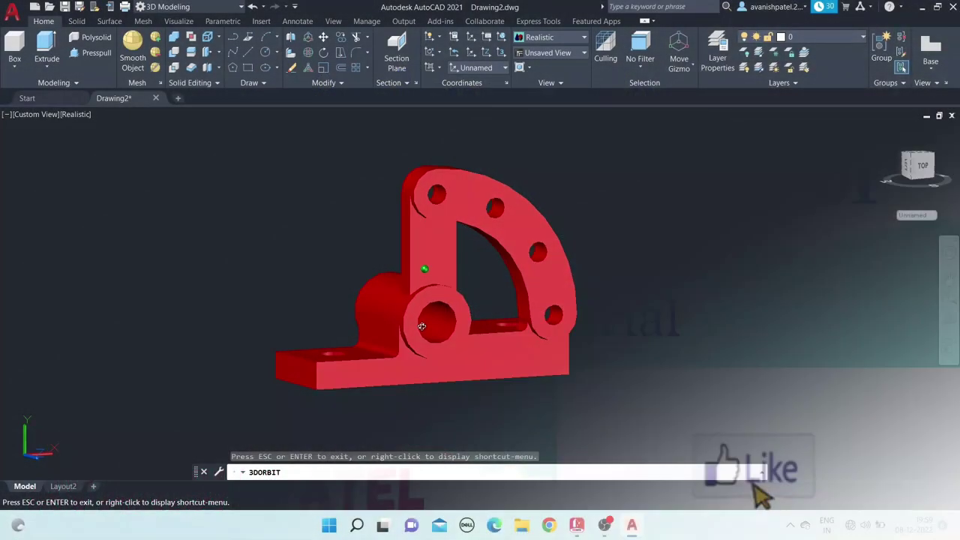
# - Orbit the finished red bracket to view another side and zoom in on it
pyautogui.moveTo(407, 331)
pyautogui.mouseDown()
pyautogui.moveTo(582, 333)
pyautogui.moveTo(648, 294)
pyautogui.moveTo(703, 360)
pyautogui.moveTo(550, 369)
pyautogui.moveTo(448, 321)
pyautogui.mouseUp()
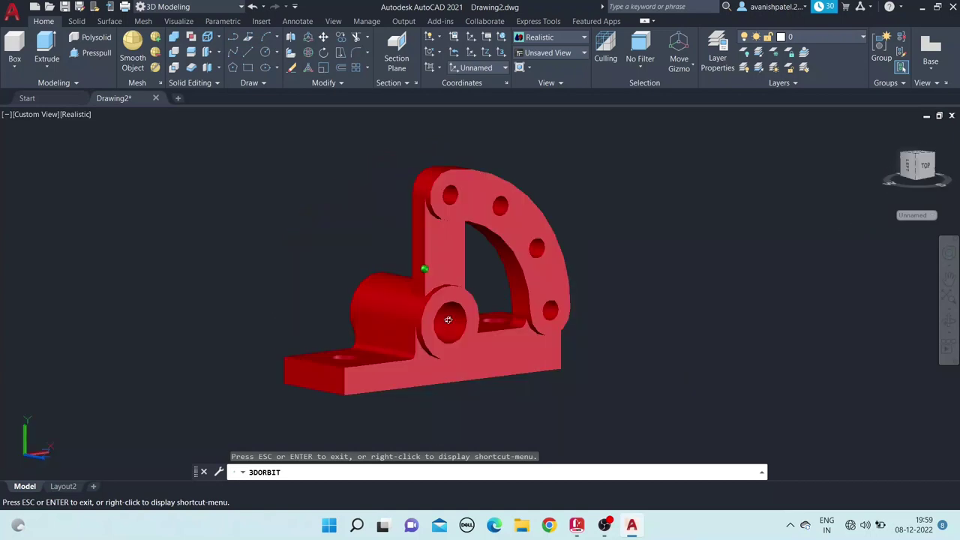
pyautogui.scroll(3, 448, 320)
pyautogui.scroll(1, 438, 306)
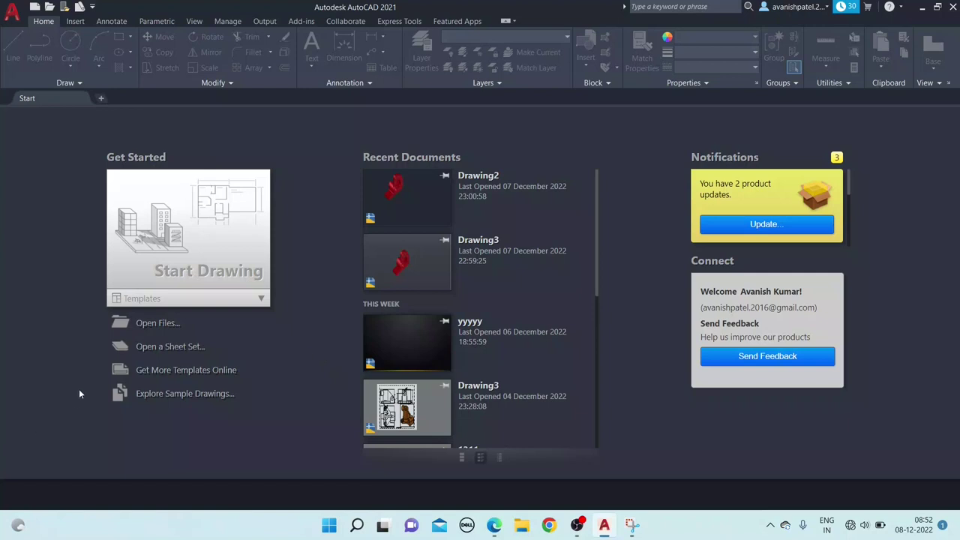
# - Start a new blank drawing, Drawing4, and switch to the 3D Modeling workspace
pyautogui.click(170, 229)
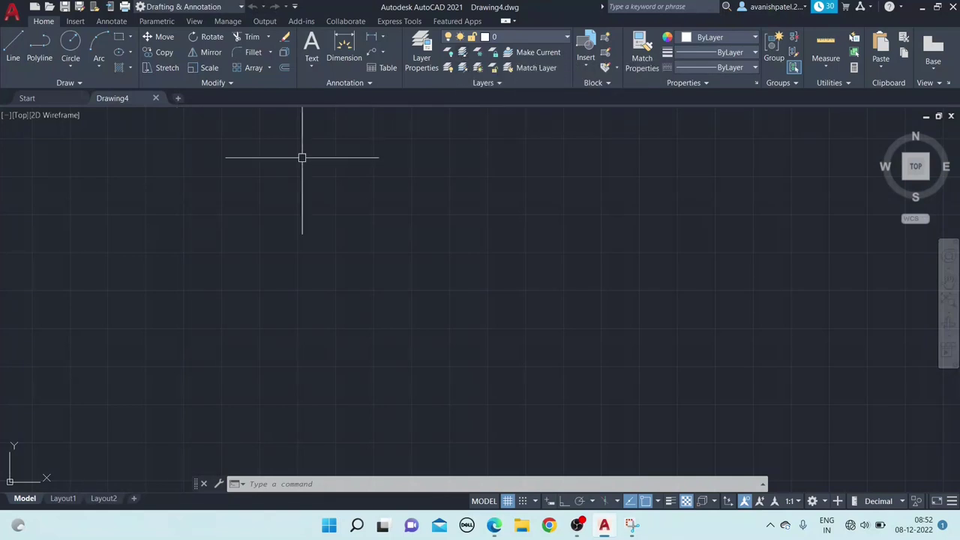
pyautogui.click(175, 6)
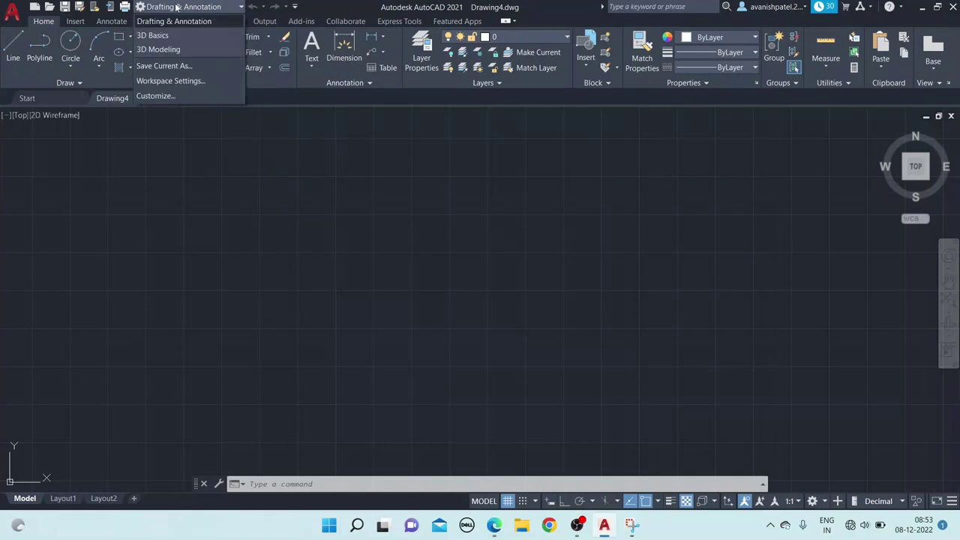
pyautogui.click(164, 49)
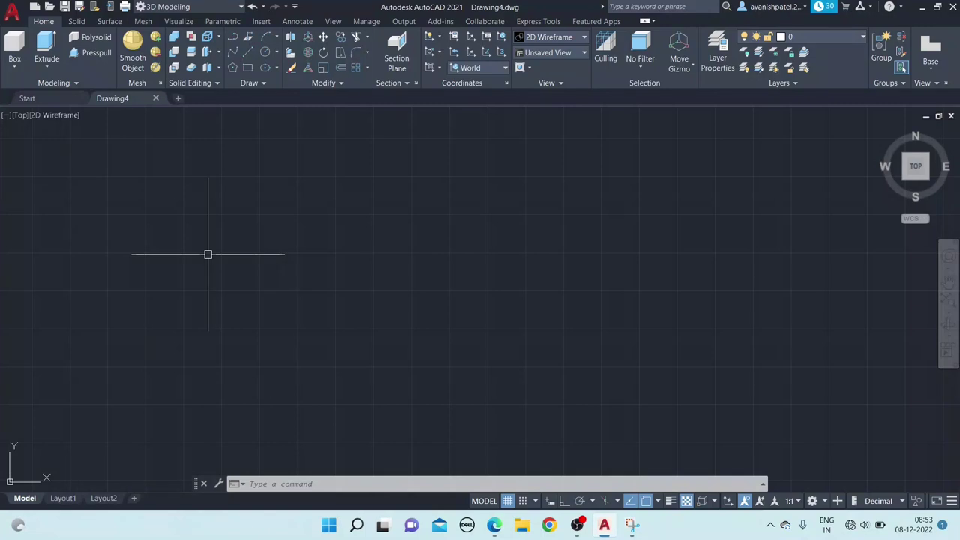
# - Set the drawing limits from 0,0 to 200,200 with LIMITS
pyautogui.write('lim')
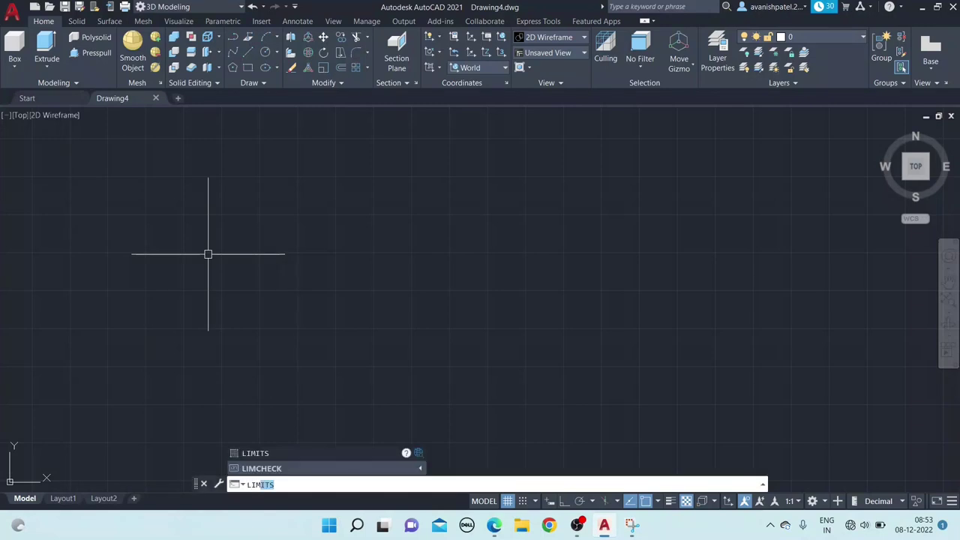
pyautogui.press('Return')
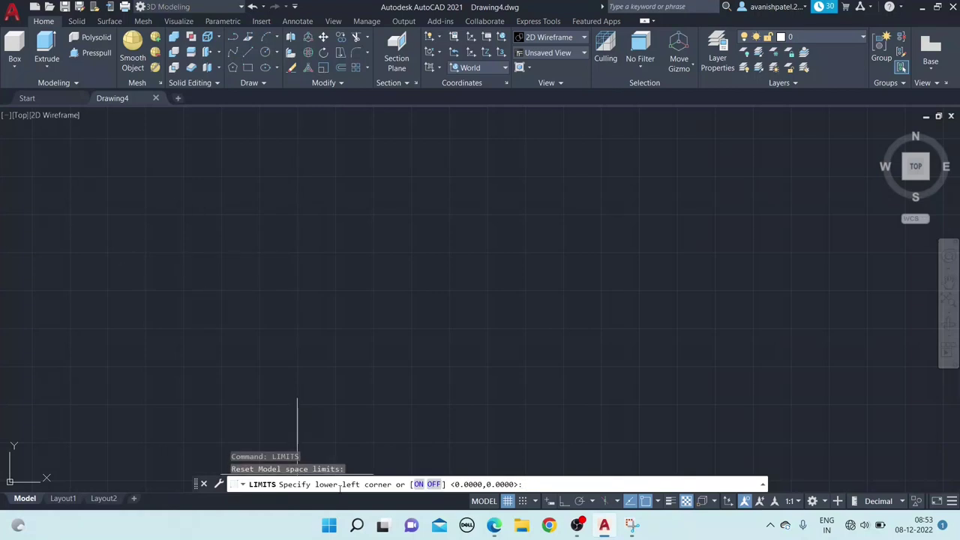
pyautogui.write('0')
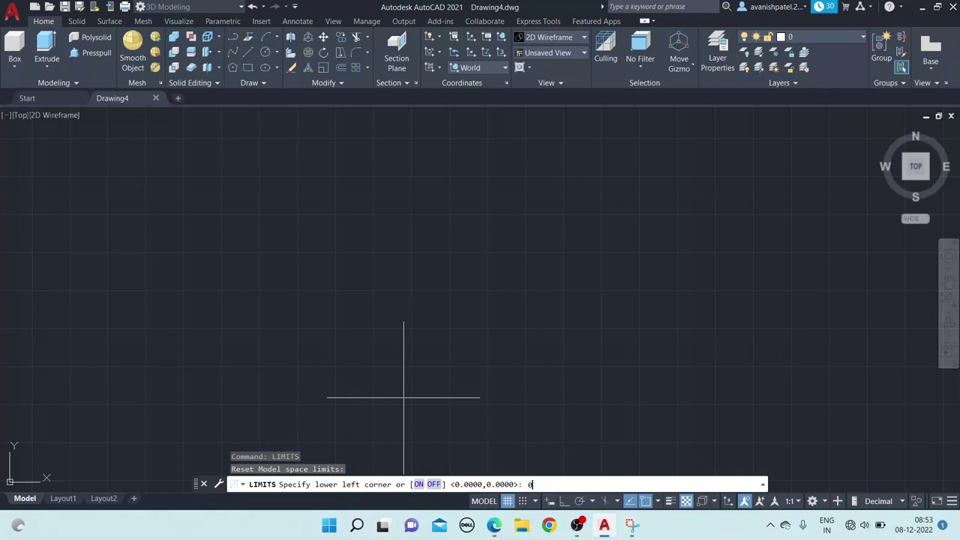
pyautogui.press('Return')
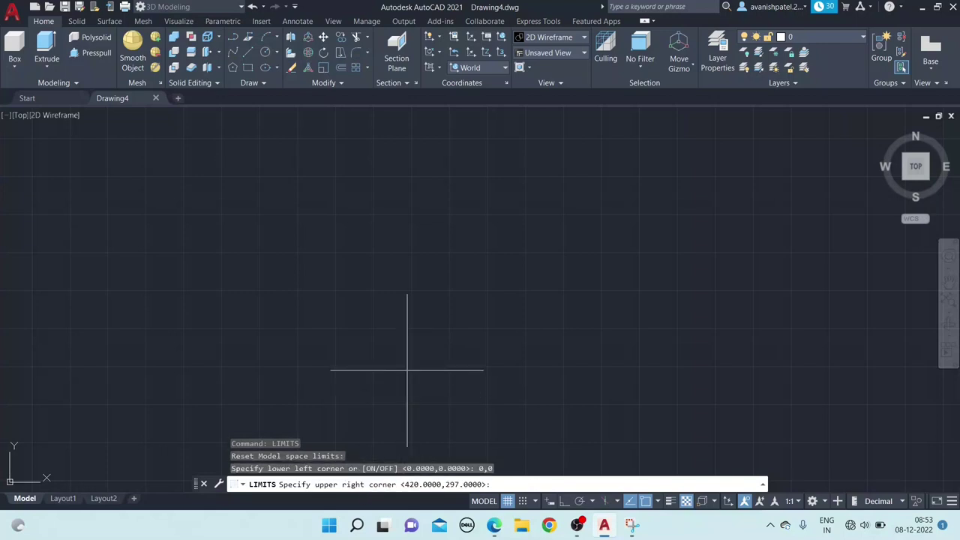
pyautogui.write('20,200')
pyautogui.press('Return')
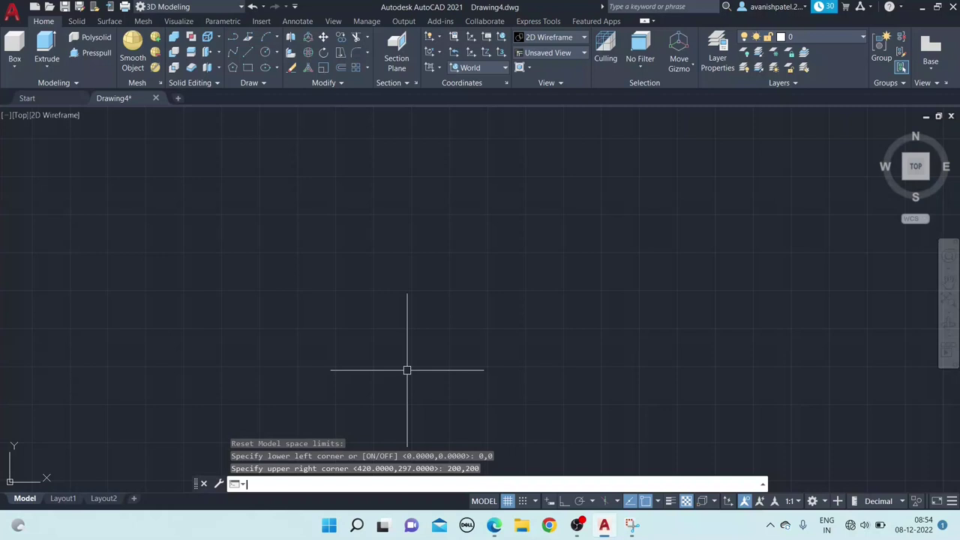
# - Zoom All to fit the view to the new limits
pyautogui.press('Return')
pyautogui.write('a')
pyautogui.press('Return')
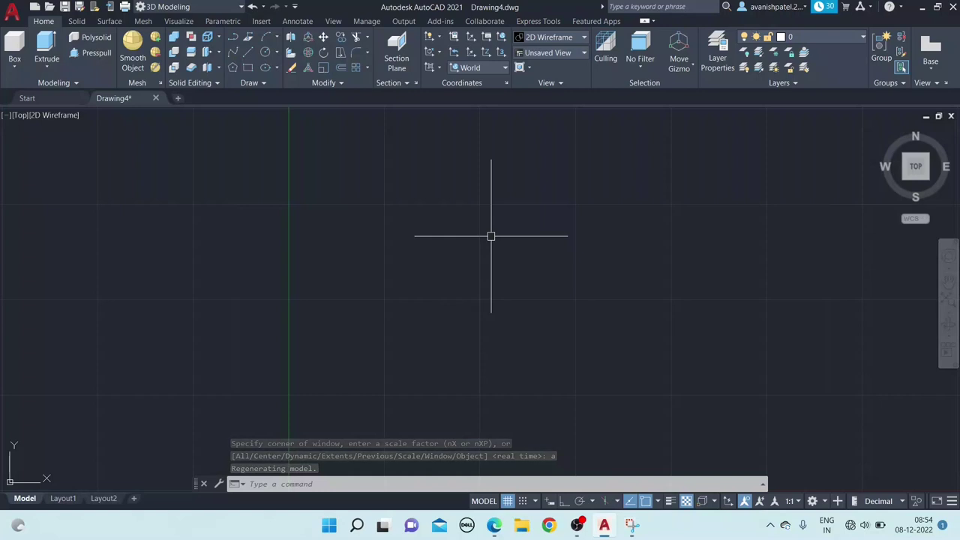
# - Bring up the bracket reference drawing and draw arrows at the model's front and boss
pyautogui.click(632, 525)
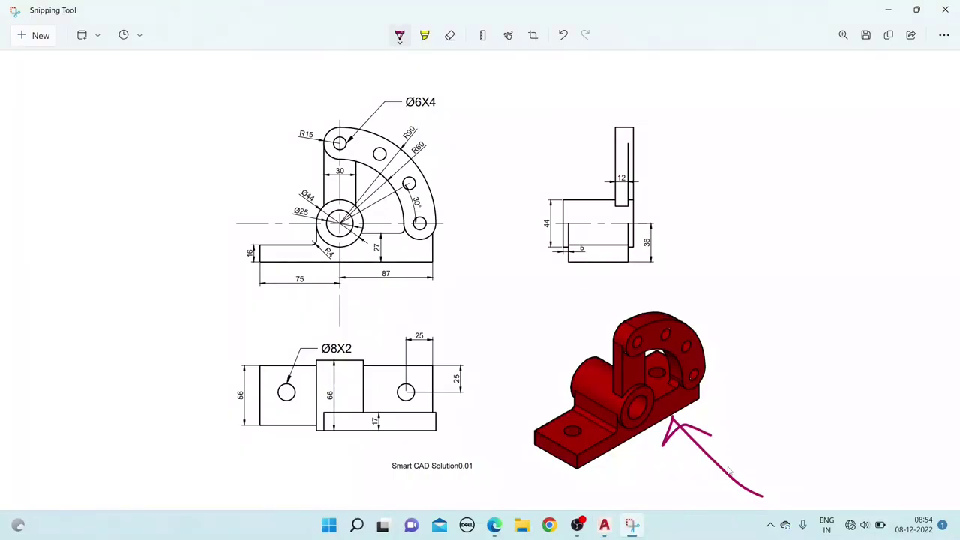
pyautogui.moveTo(709, 415); pyautogui.dragTo(791, 469)
pyautogui.moveTo(709, 421); pyautogui.dragTo(736, 426)
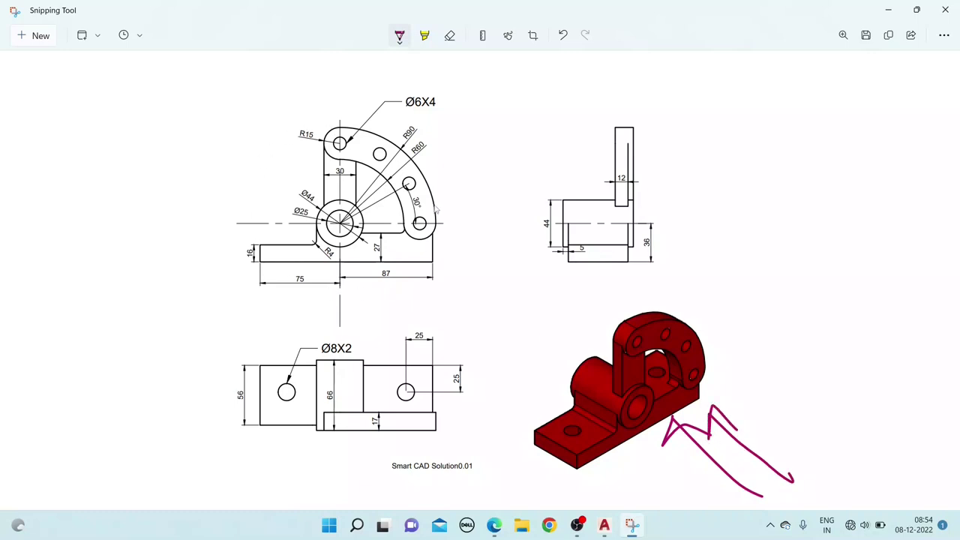
pyautogui.moveTo(561, 297)
pyautogui.mouseDown()
pyautogui.moveTo(571, 361)
pyautogui.moveTo(585, 330)
pyautogui.mouseUp()
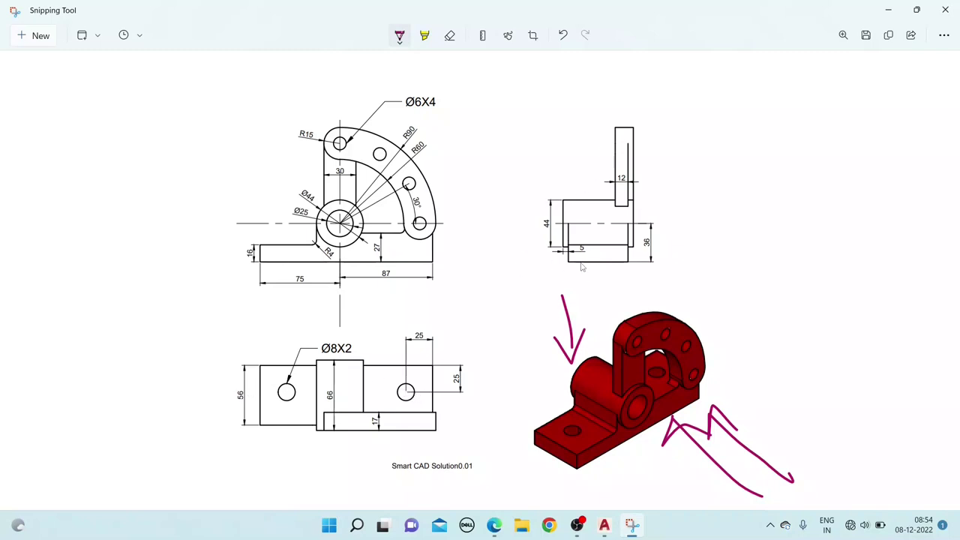
# - Add an arrow toward the base plate's left end and mark the large circle's centre
pyautogui.moveTo(485, 443)
pyautogui.mouseDown()
pyautogui.moveTo(554, 403)
pyautogui.moveTo(540, 417)
pyautogui.mouseUp()
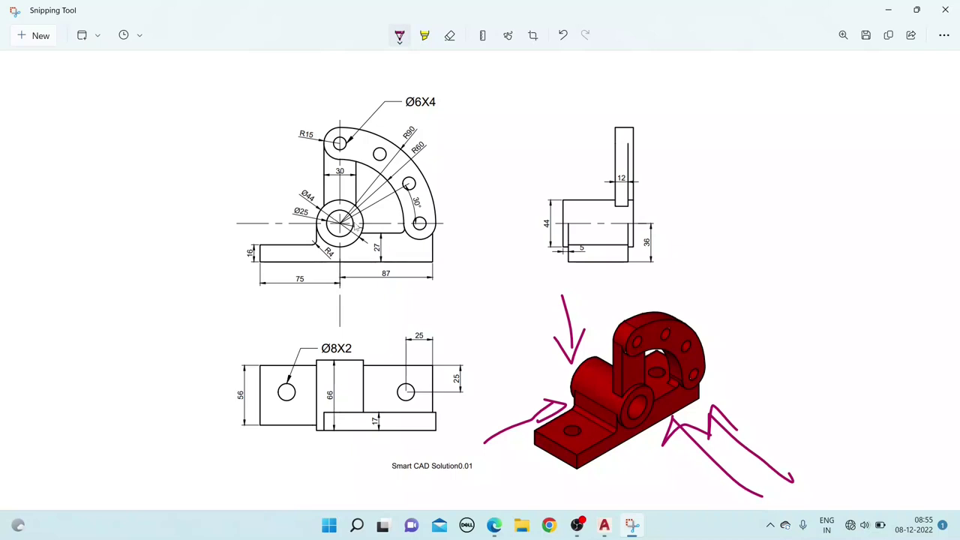
pyautogui.moveTo(341, 218); pyautogui.dragTo(345, 224)
pyautogui.click(365, 258)
# - Mark model edges, write numbers by the Ø6X4 and Ø8X2 labels, and mark the 25 dimension
pyautogui.moveTo(564, 450); pyautogui.dragTo(560, 460)
pyautogui.moveTo(668, 398); pyautogui.dragTo(670, 421)
pyautogui.moveTo(406, 76)
pyautogui.mouseDown()
pyautogui.moveTo(405, 87)
pyautogui.moveTo(424, 76)
pyautogui.moveTo(435, 88)
pyautogui.mouseUp()
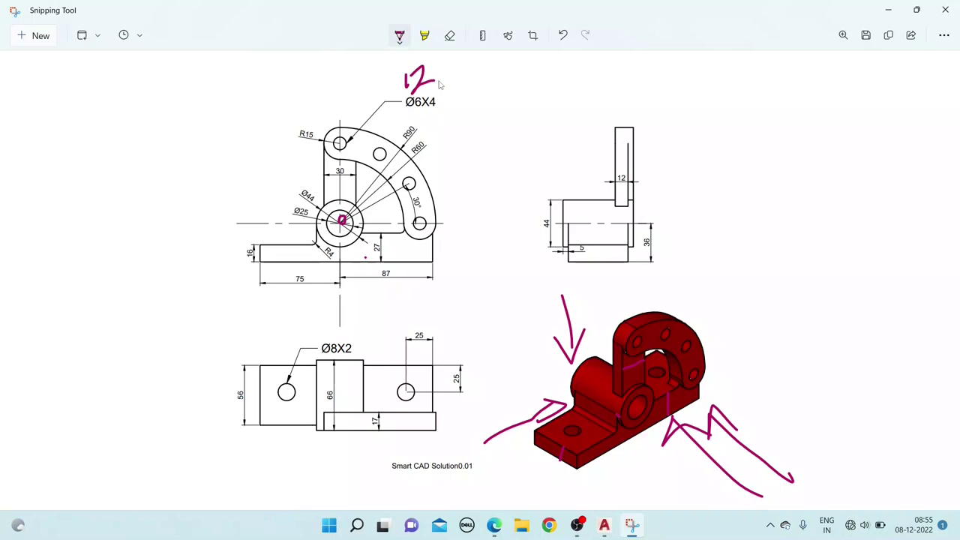
pyautogui.moveTo(328, 321)
pyautogui.mouseDown()
pyautogui.moveTo(327, 334)
pyautogui.moveTo(342, 330)
pyautogui.moveTo(332, 334)
pyautogui.mouseUp()
pyautogui.moveTo(430, 368)
pyautogui.mouseDown()
pyautogui.moveTo(429, 389)
pyautogui.moveTo(404, 368)
pyautogui.mouseUp()
pyautogui.moveTo(433, 365)
pyautogui.mouseDown()
pyautogui.moveTo(432, 383)
pyautogui.moveTo(408, 391)
pyautogui.mouseUp()
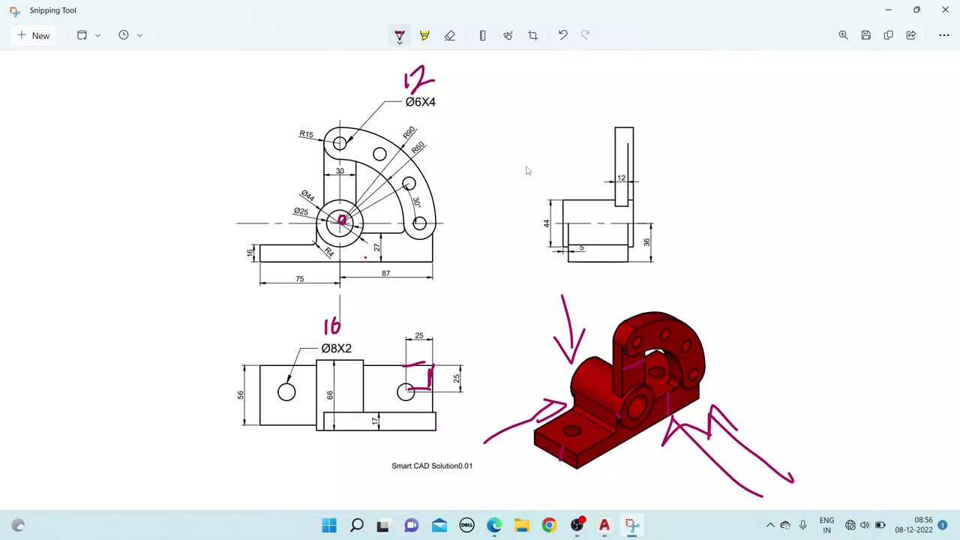
# - Erase the handwritten 12 and the model arrows, then return to AutoCAD
pyautogui.click(450, 36)
pyautogui.moveTo(429, 75); pyautogui.dragTo(405, 84)
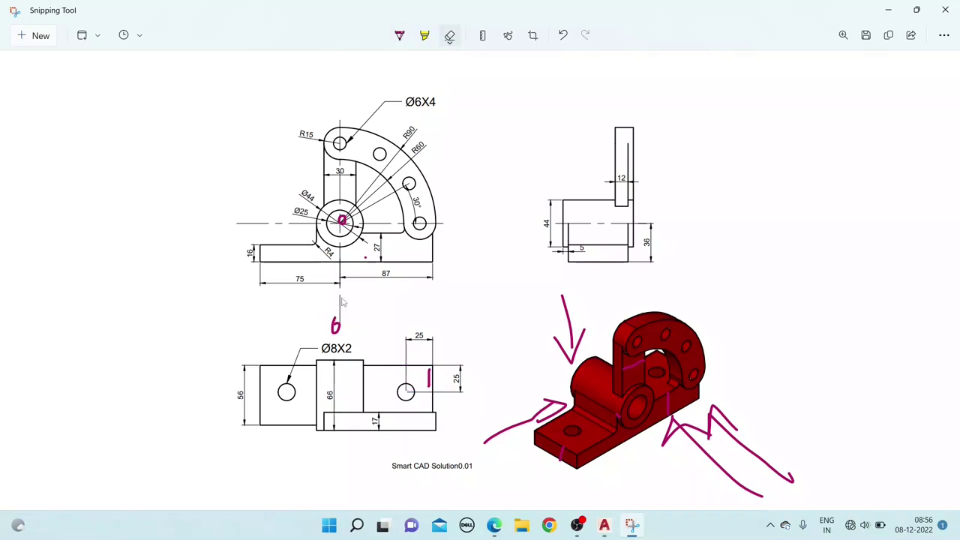
pyautogui.moveTo(737, 411)
pyautogui.mouseDown()
pyautogui.moveTo(525, 424)
pyautogui.moveTo(634, 409)
pyautogui.mouseUp()
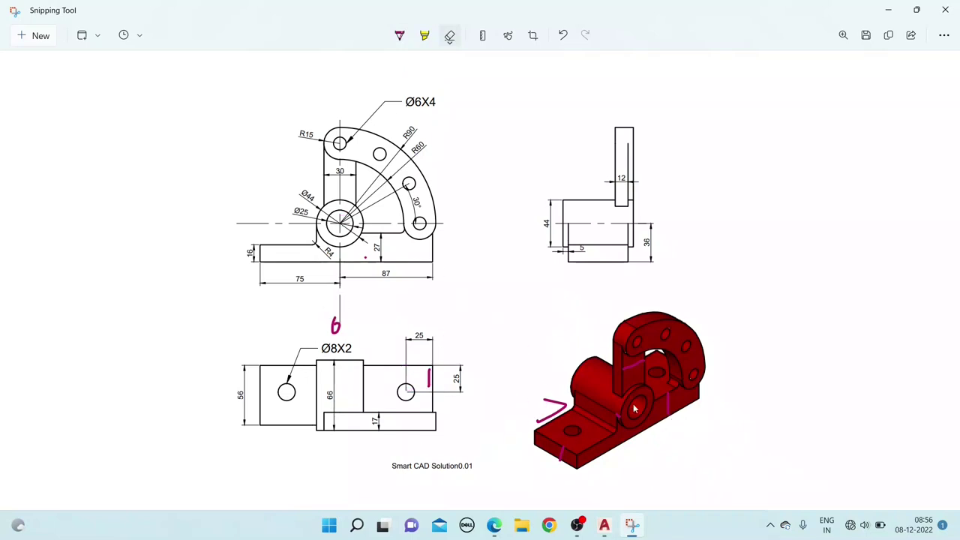
pyautogui.click(608, 523)
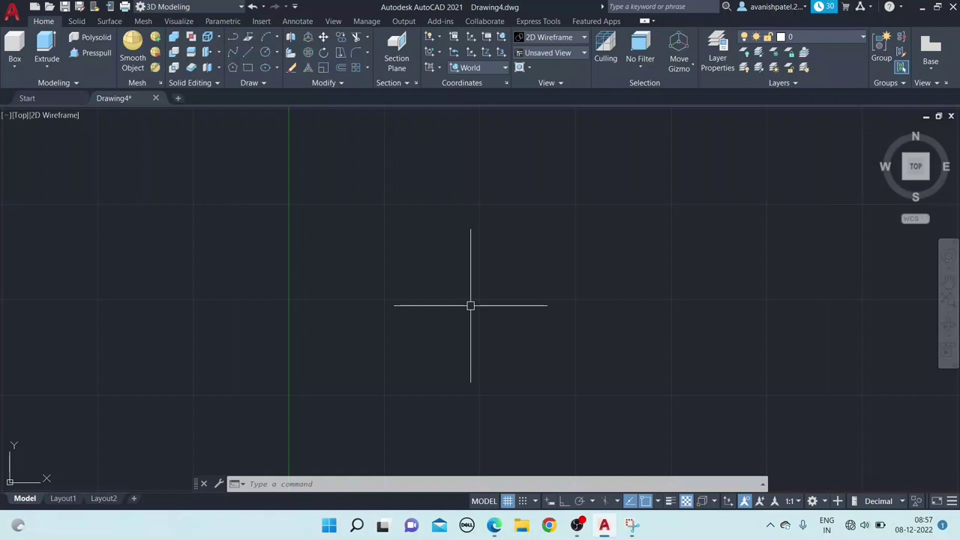
# - Switch the viewport to the Front view
pyautogui.click(555, 54)
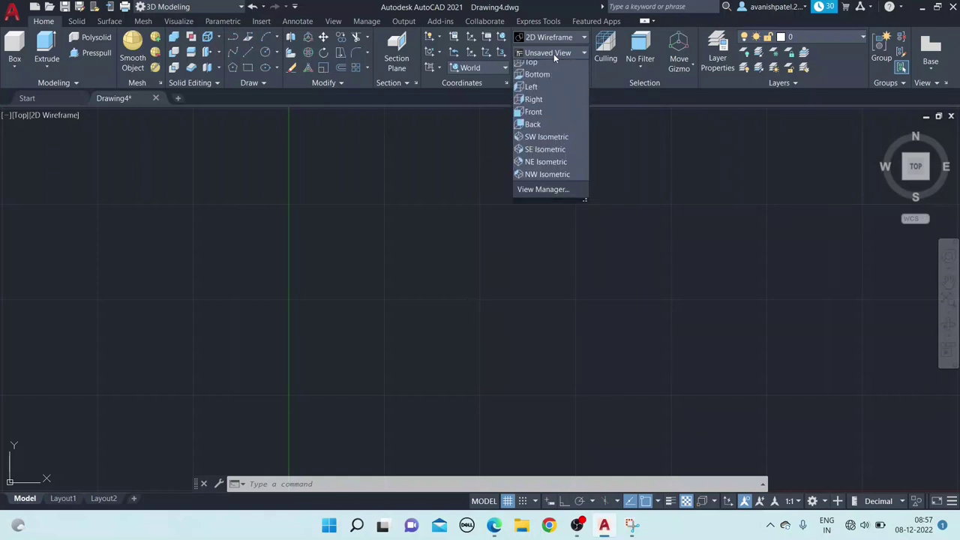
pyautogui.click(537, 117)
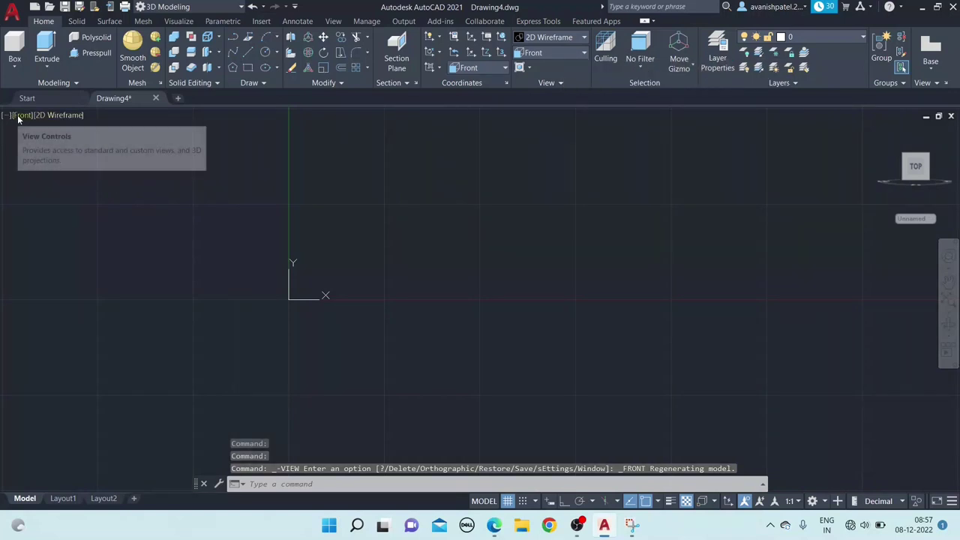
pyautogui.press('Delete')
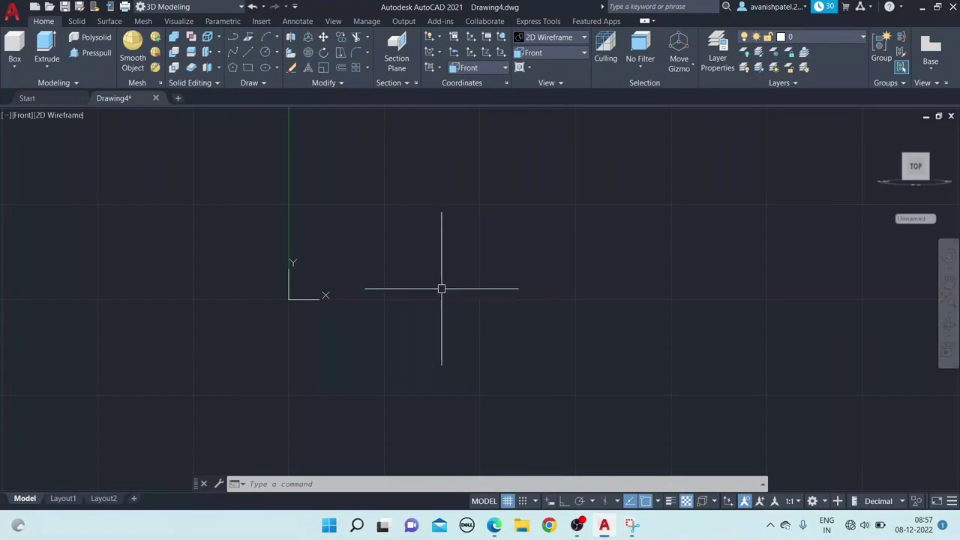
# - Draw concentric boss circles of radius 12.5 and 22, then delete two stray objects
pyautogui.click(266, 52)
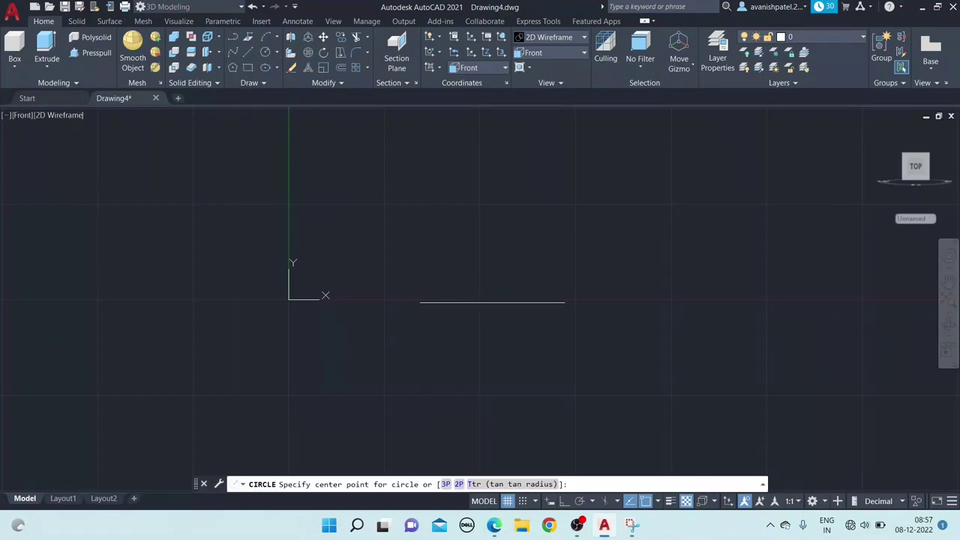
pyautogui.click(494, 278)
pyautogui.write('12.5')
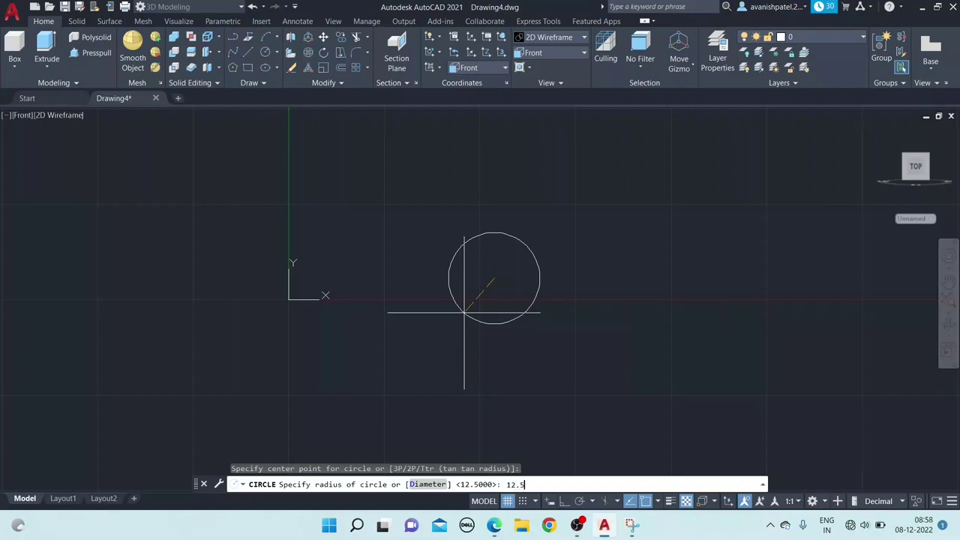
pyautogui.press('Return')
pyautogui.press('Return')
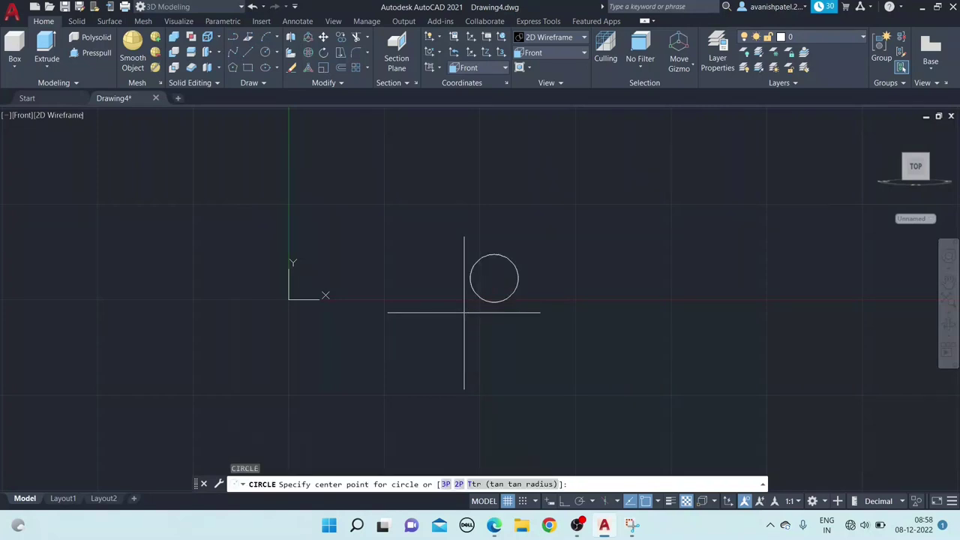
pyautogui.click(494, 279)
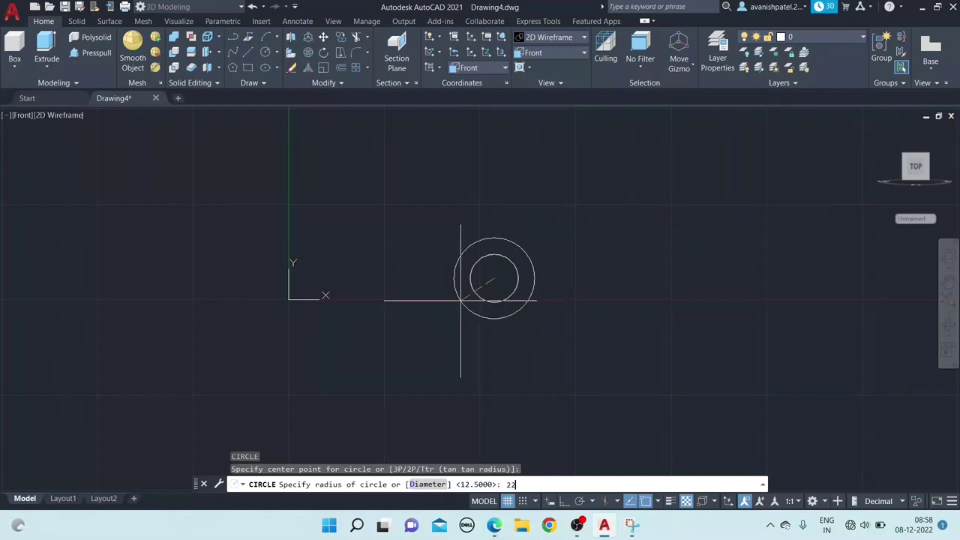
pyautogui.press('Return')
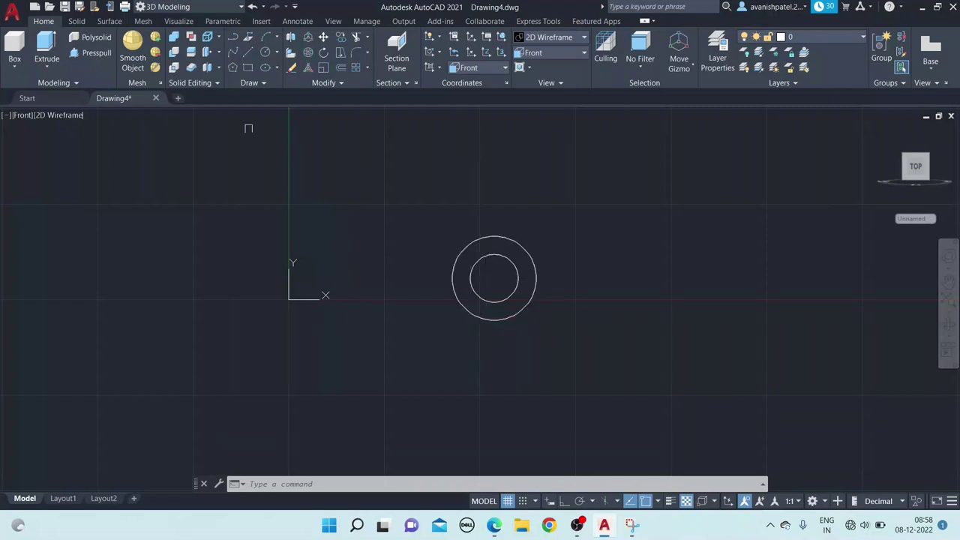
pyautogui.press('Delete')
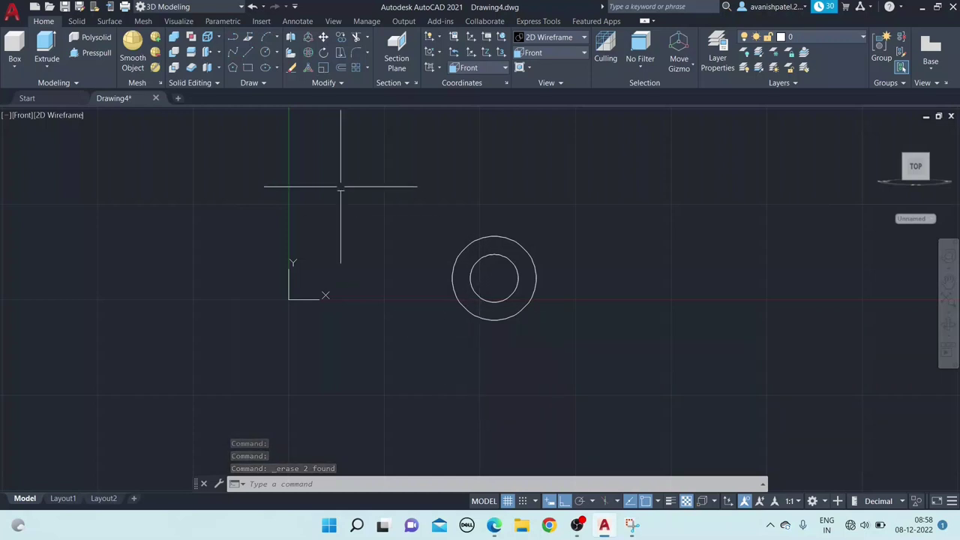
# - Draw the base outline from the circle centre: 36 down, 75 left, 16 up
pyautogui.click(233, 52)
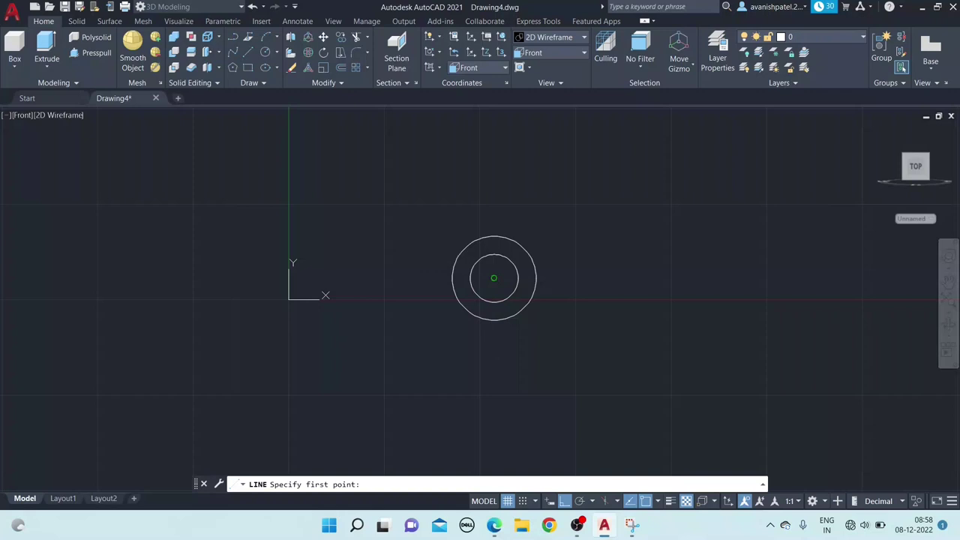
pyautogui.click(494, 279)
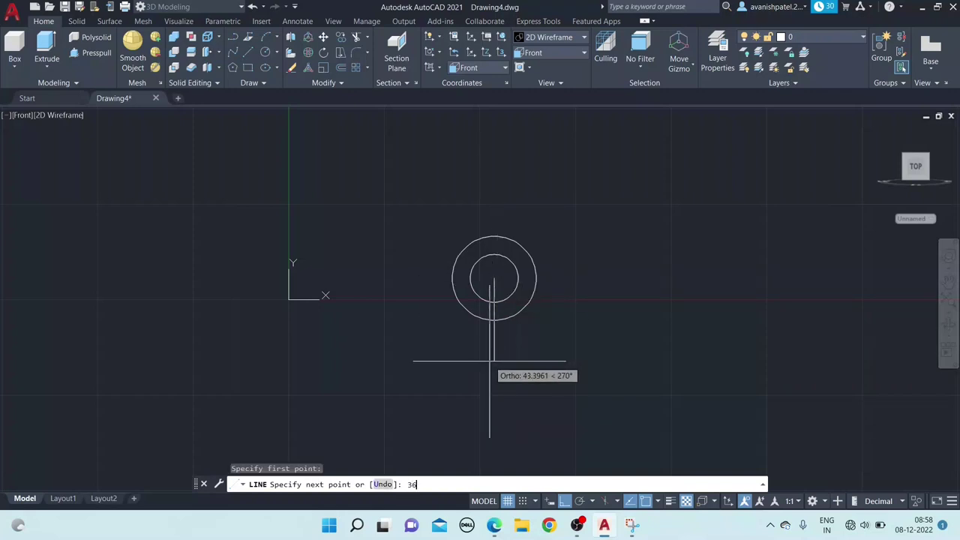
pyautogui.press('Return')
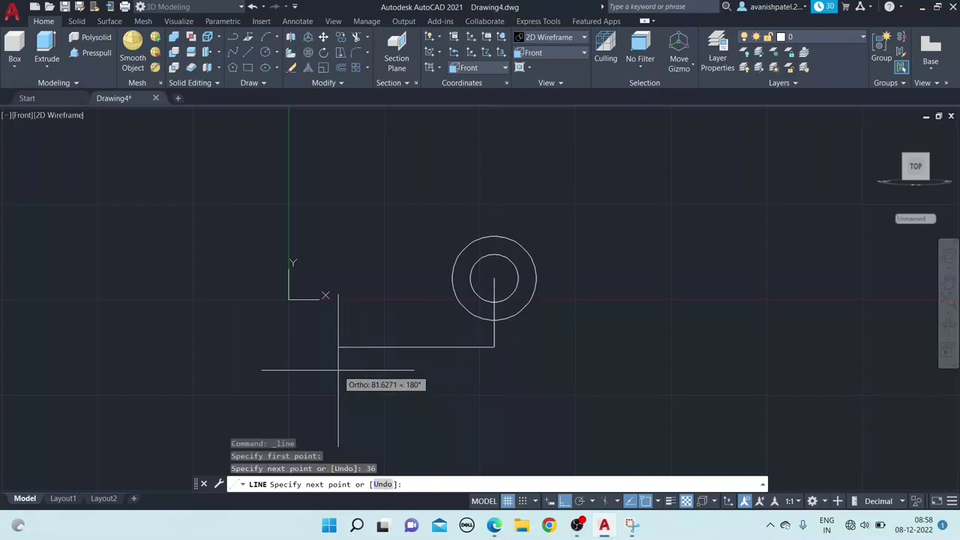
pyautogui.write('75')
pyautogui.press('Return')
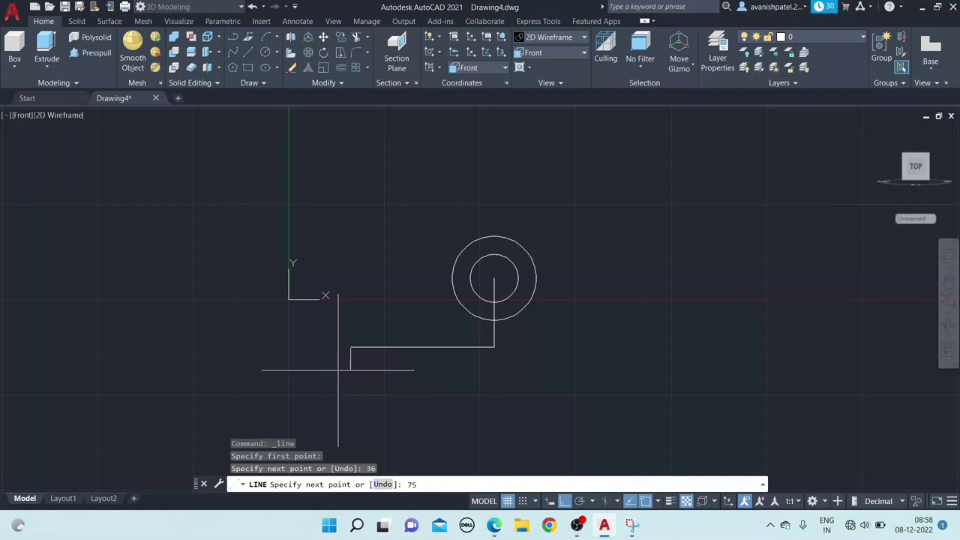
pyautogui.write('16')
pyautogui.press('Return')
pyautogui.rightClick(356, 304)
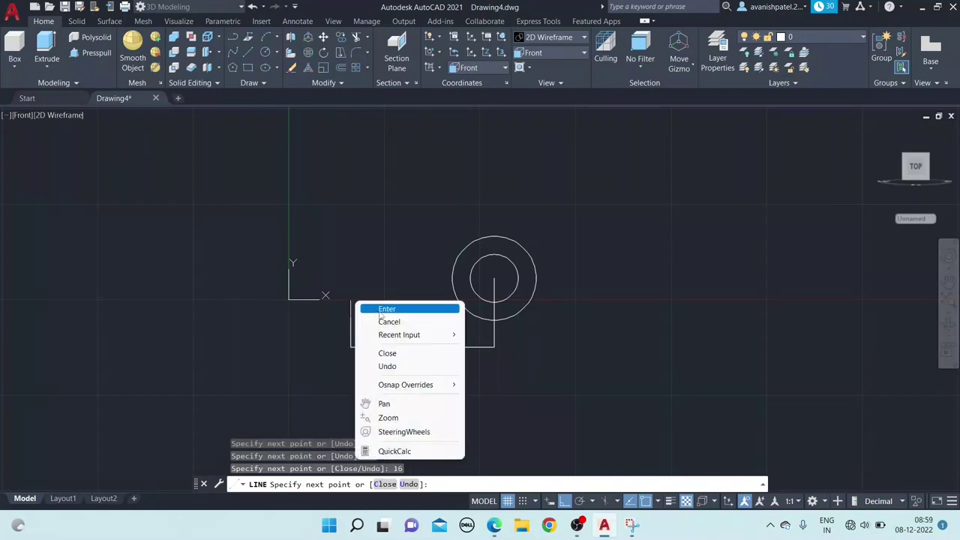
pyautogui.click(382, 308)
pyautogui.click(382, 308)
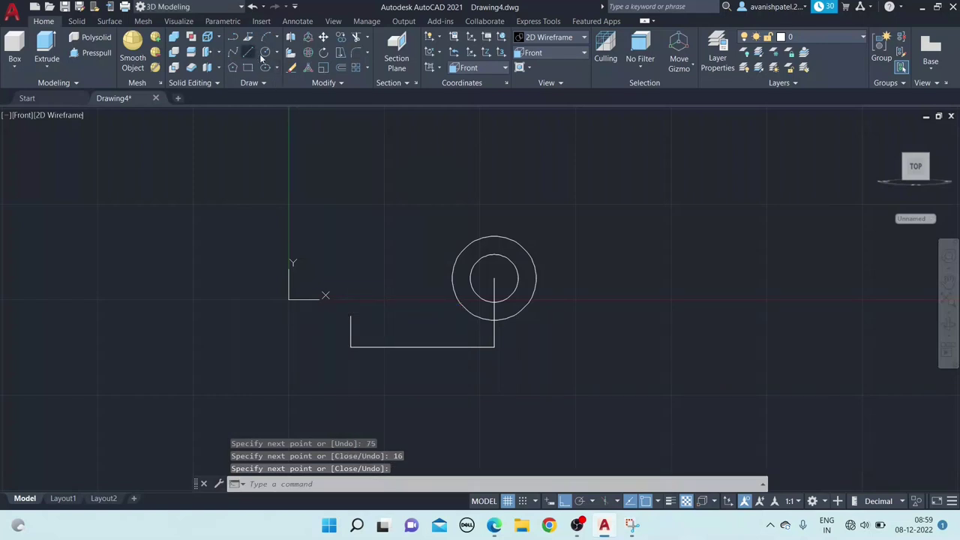
# - Draw a line down from the outer circle's left quadrant and the plate's top edge
pyautogui.click(232, 37)
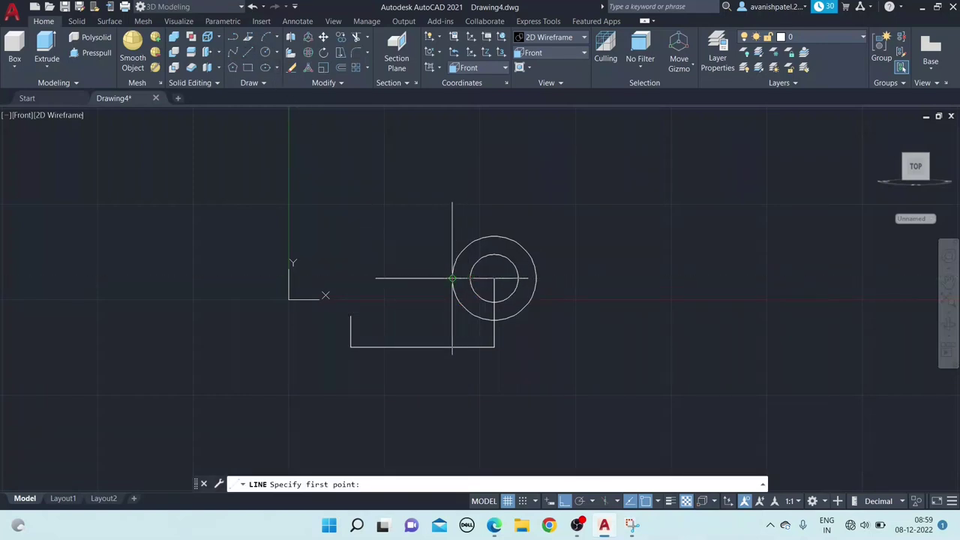
pyautogui.click(452, 279)
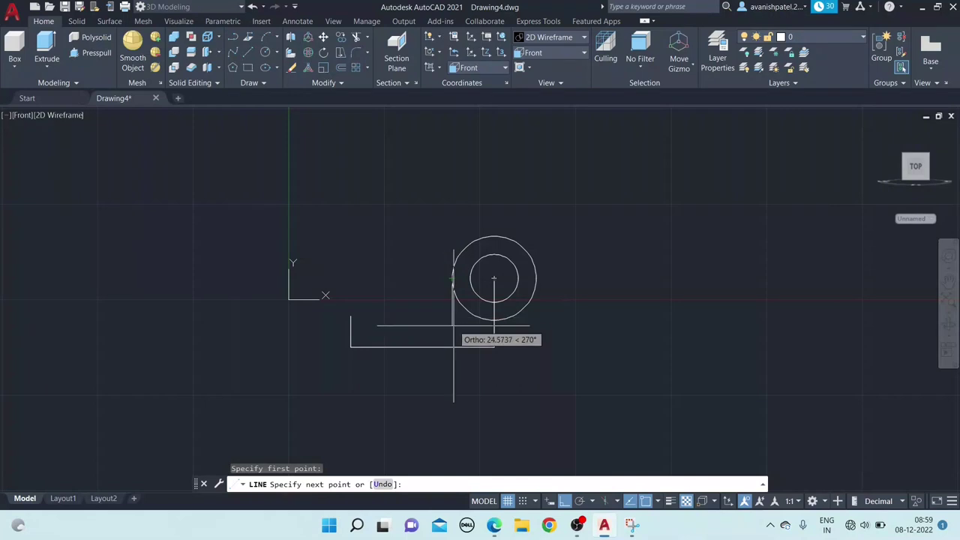
pyautogui.click(453, 343)
pyautogui.rightClick(455, 334)
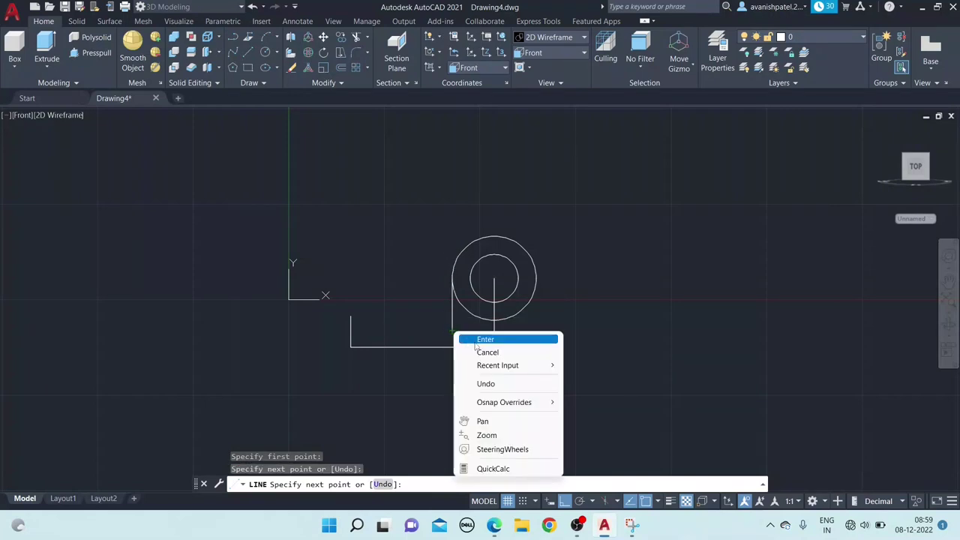
pyautogui.click(485, 340)
pyautogui.click(248, 52)
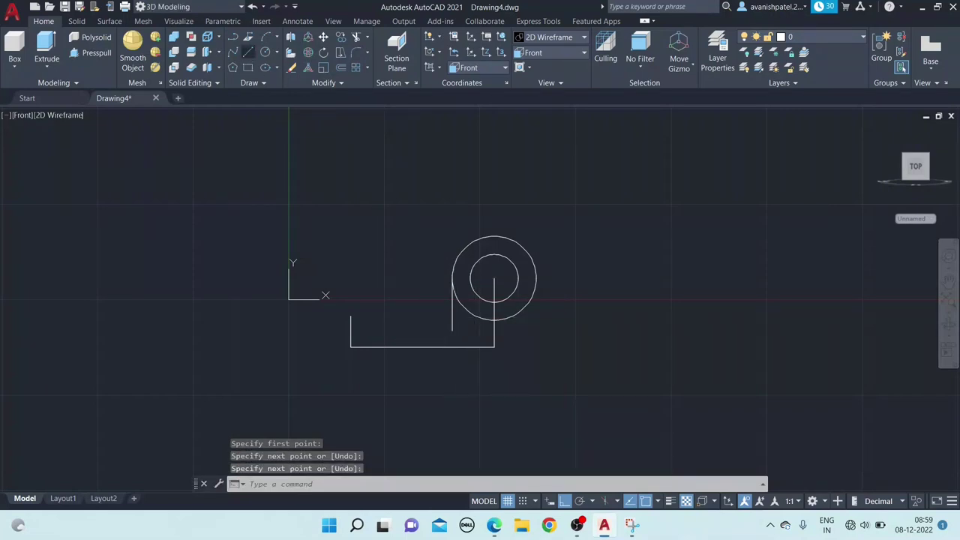
pyautogui.click(350, 316)
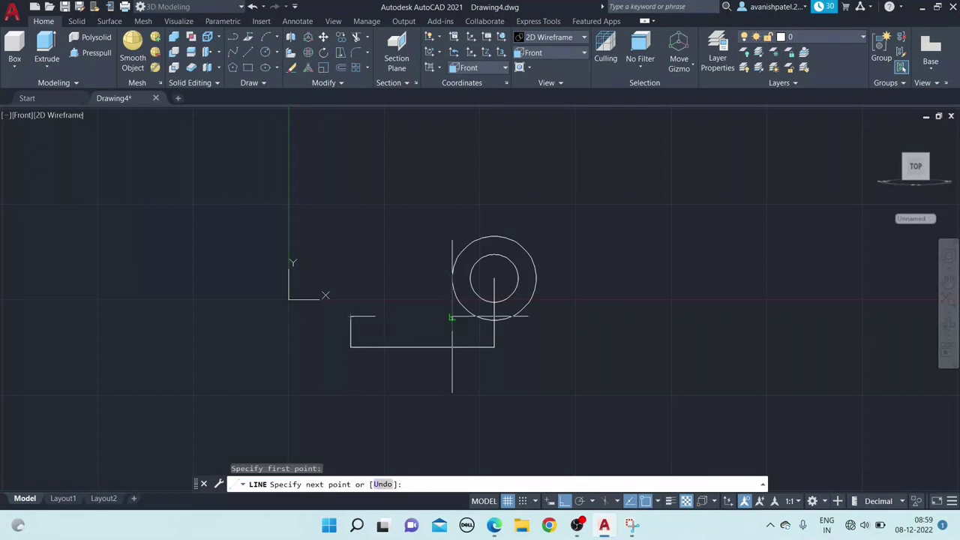
pyautogui.rightClick(455, 319)
pyautogui.click(486, 325)
# - Trim the stray piece of the vertical line
pyautogui.click(356, 38)
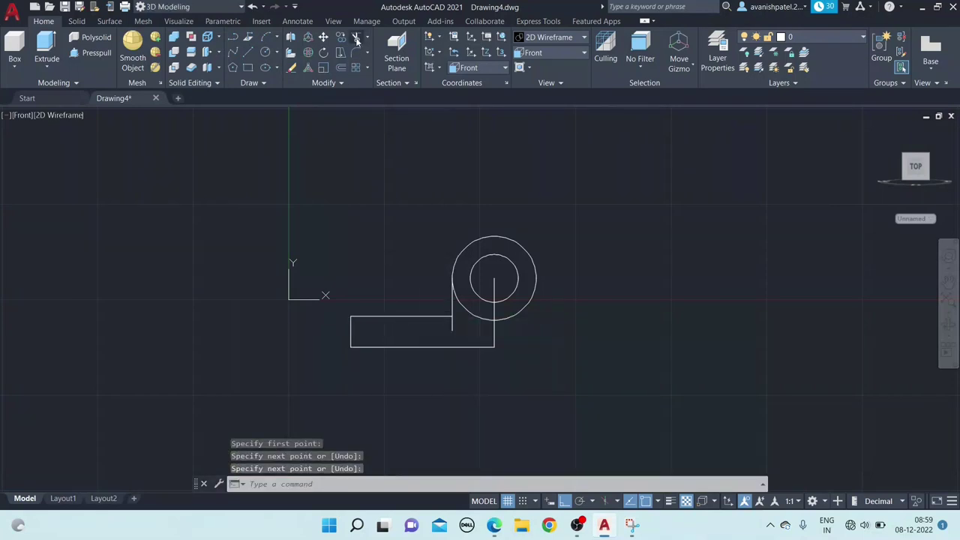
pyautogui.click(454, 327)
pyautogui.rightClick(368, 237)
pyautogui.click(396, 237)
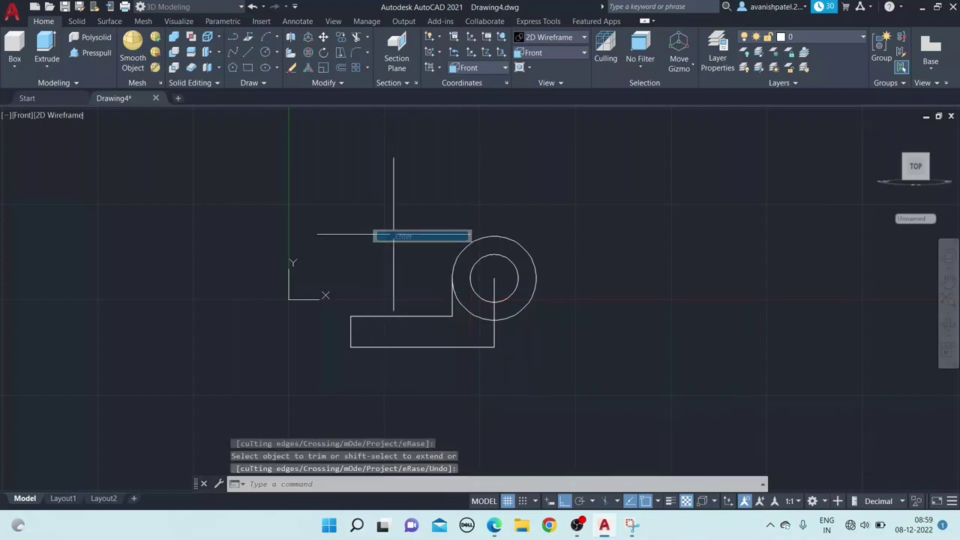
# - Draw an 87-unit line to the right along the plate's bottom edge
pyautogui.click(232, 37)
pyautogui.click(494, 347)
pyautogui.write('87')
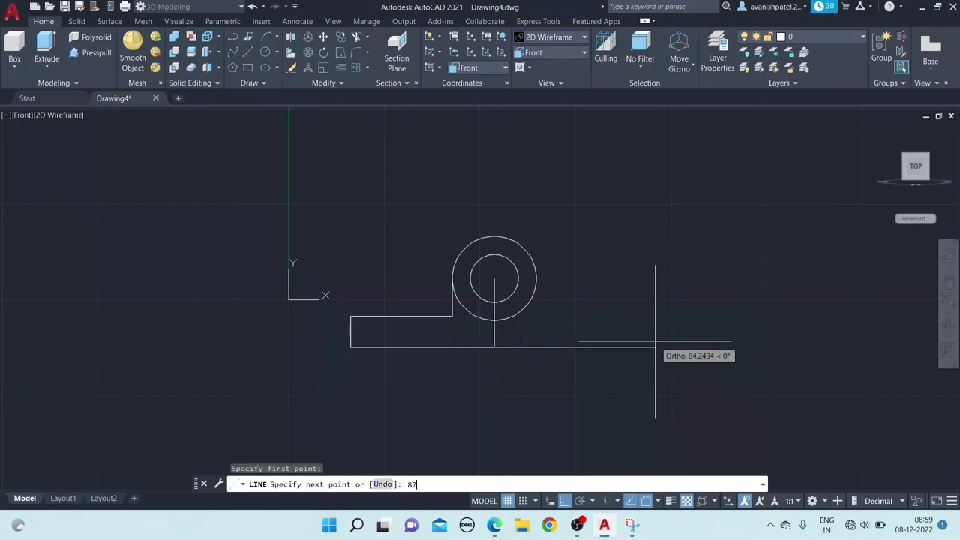
pyautogui.press('Return')
pyautogui.rightClick(654, 347)
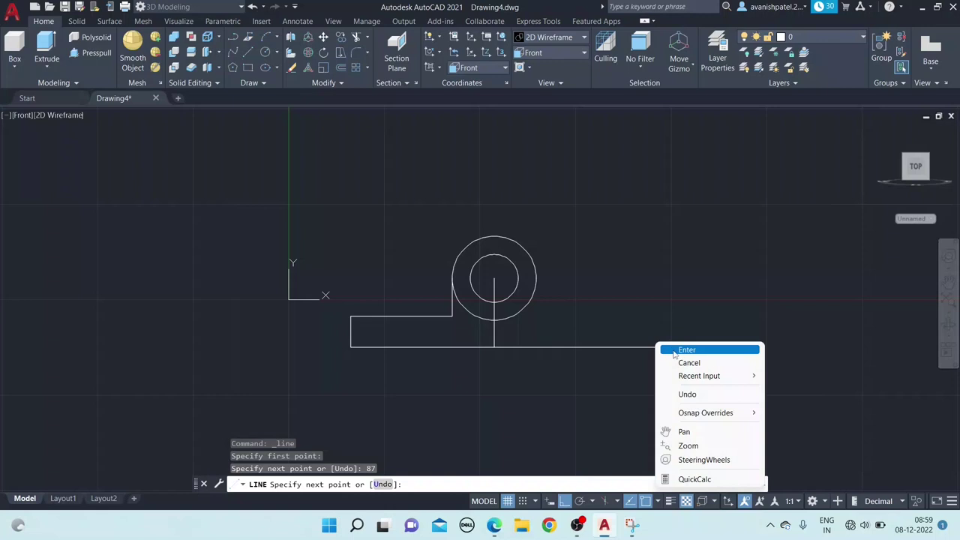
pyautogui.click(673, 349)
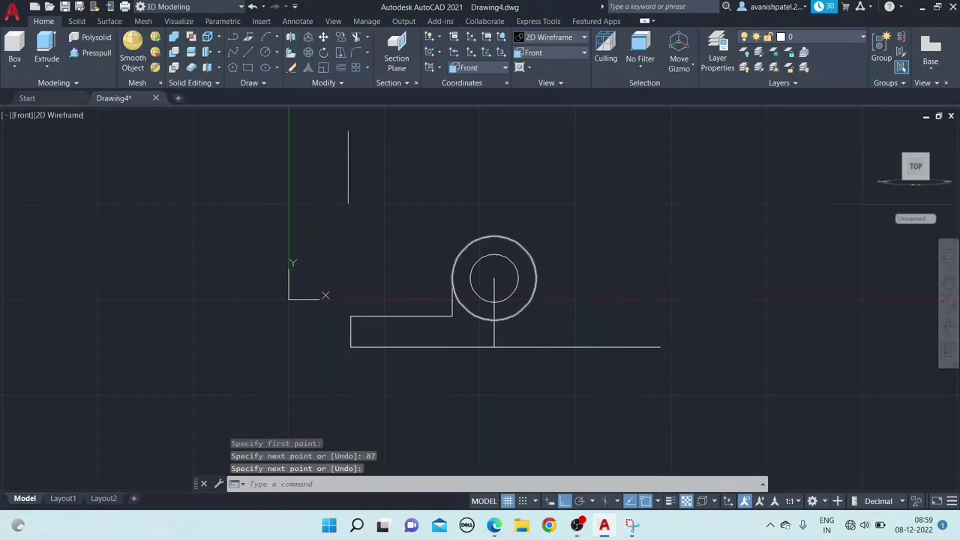
# - Draw circles of radius 90 and 60 centred on the boss
pyautogui.click(266, 52)
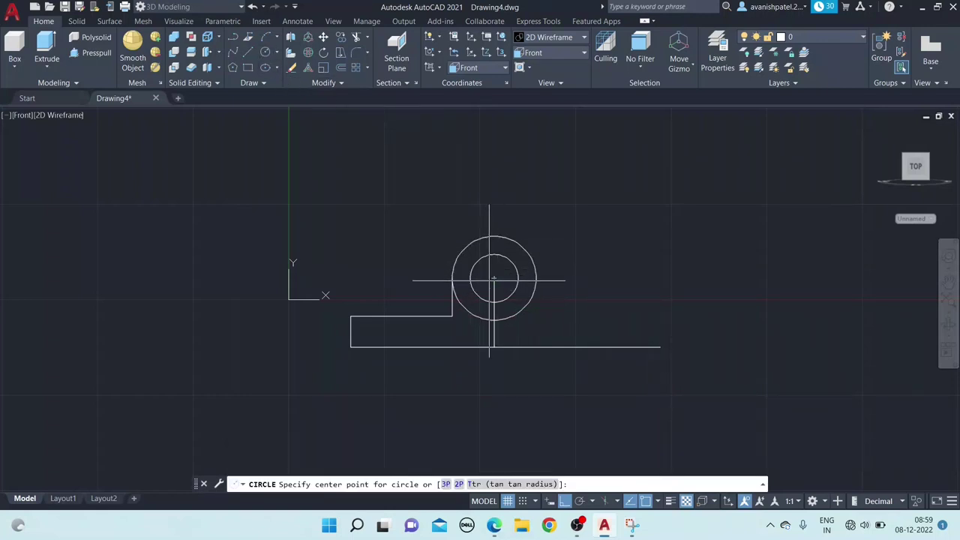
pyautogui.click(494, 279)
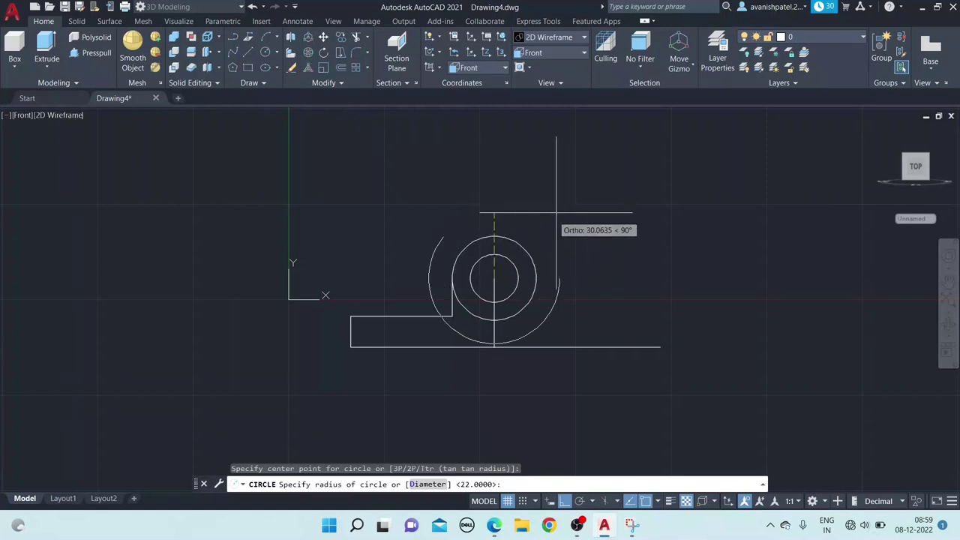
pyautogui.write('90')
pyautogui.press('Return')
pyautogui.press('Return')
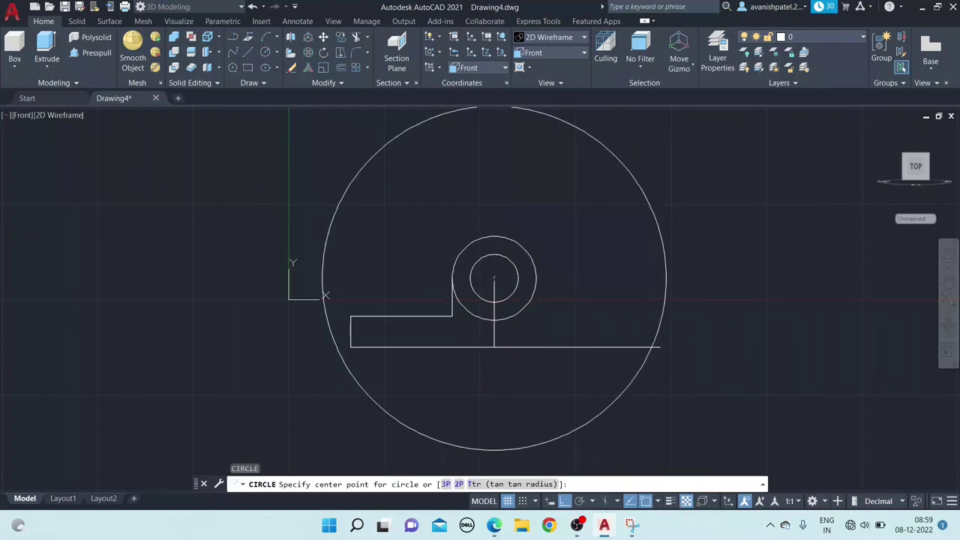
pyautogui.click(494, 279)
pyautogui.write('0')
pyautogui.press('Return')
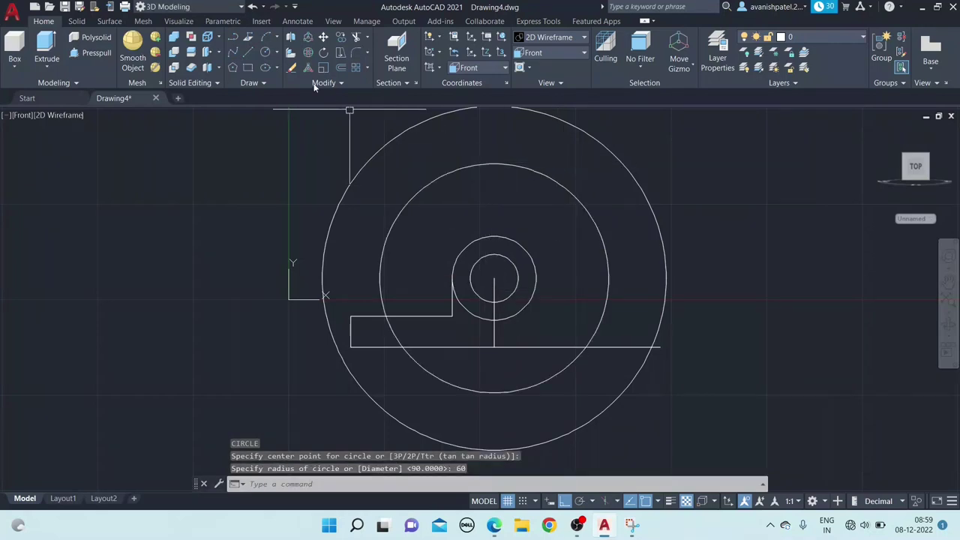
# - Draw a radial line from the boss centre up to the outer circle's top
pyautogui.click(249, 52)
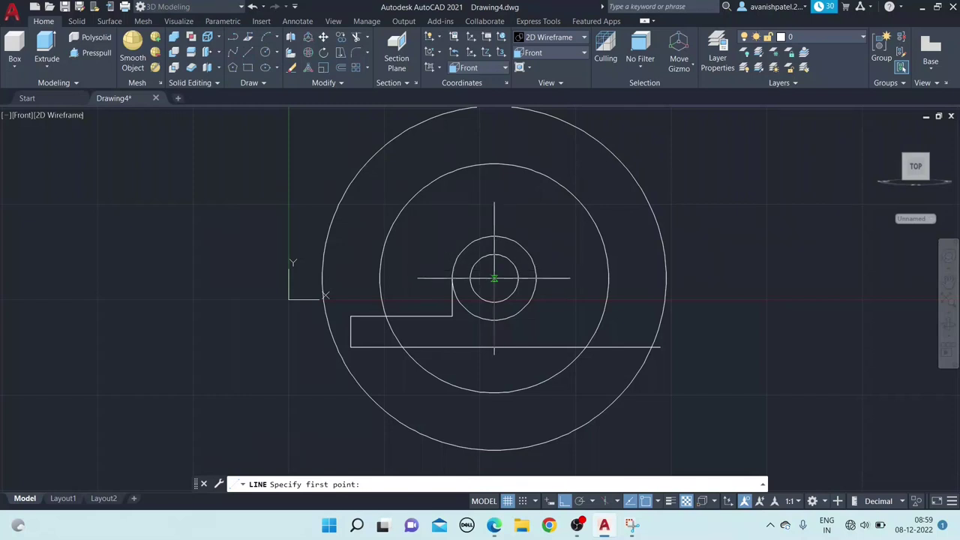
pyautogui.click(494, 164)
pyautogui.scroll(-2, 494, 163)
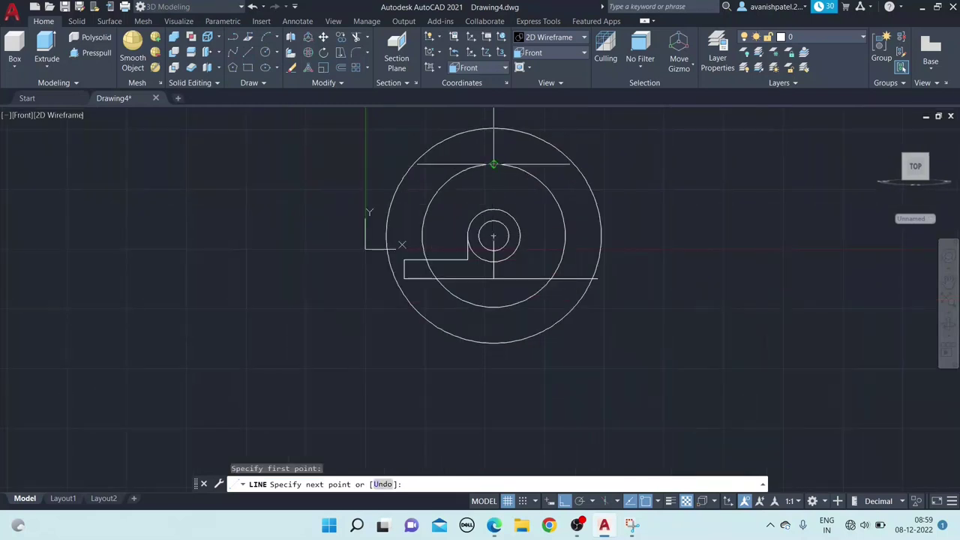
pyautogui.click(494, 129)
pyautogui.rightClick(493, 128)
pyautogui.click(513, 138)
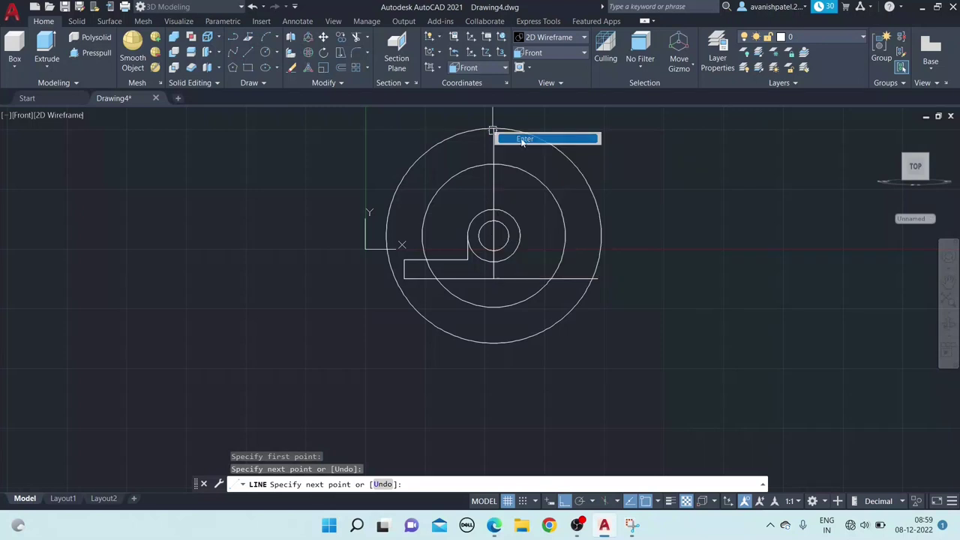
# - Draw a radial line from the boss centre right to the outer circle, then bring up the reference drawing
pyautogui.click(248, 52)
pyautogui.click(497, 236)
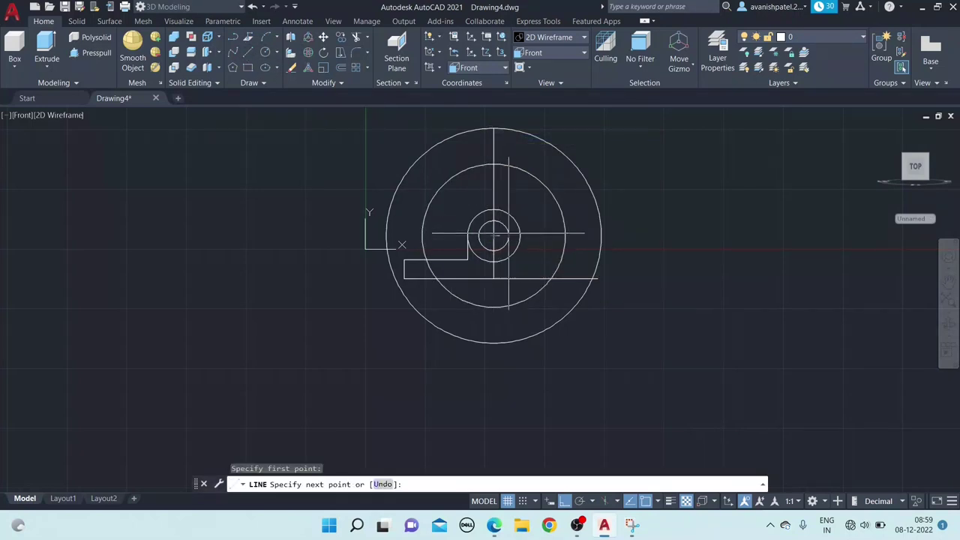
pyautogui.click(601, 236)
pyautogui.rightClick(625, 206)
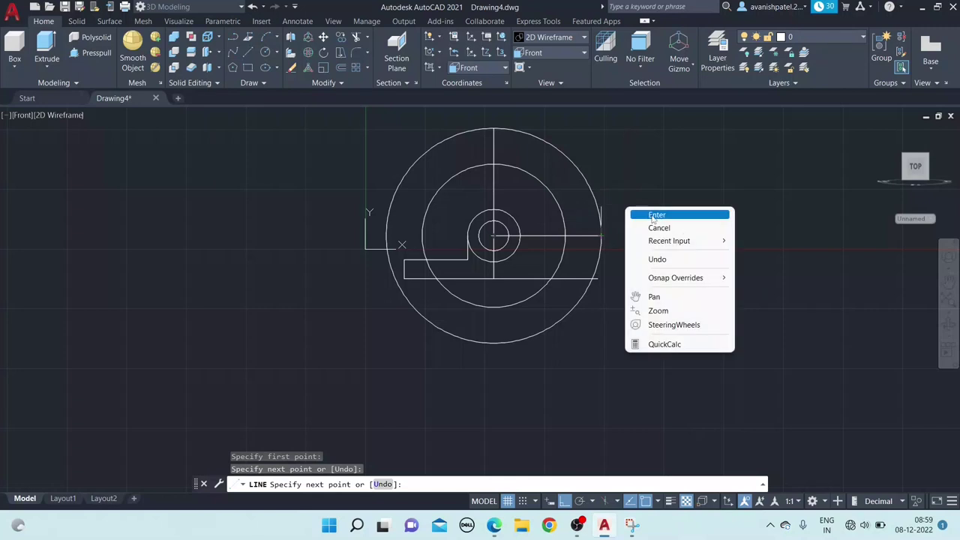
pyautogui.click(641, 215)
pyautogui.rightClick(552, 237)
pyautogui.press('Escape')
pyautogui.click(632, 526)
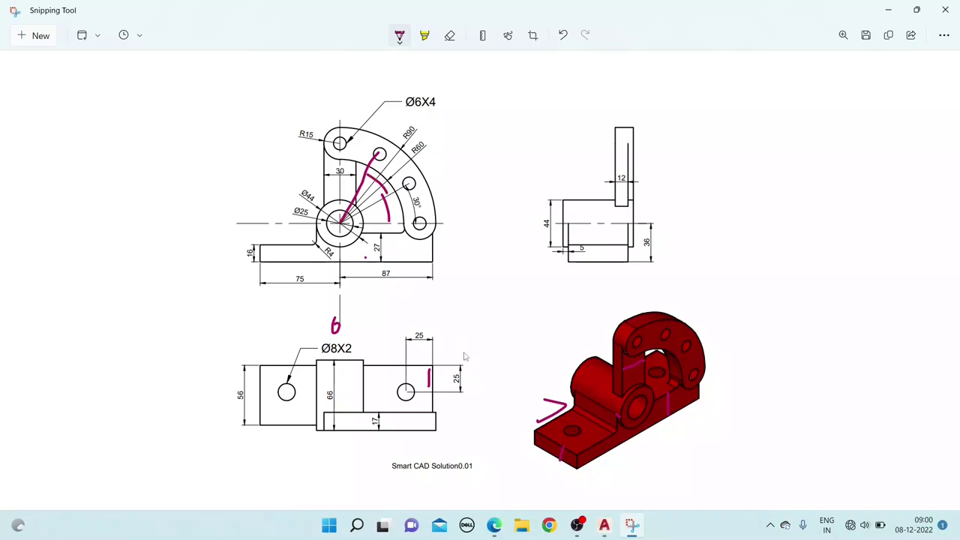
# - Rotate a copy of the horizontal radial line 30° about the boss centre
pyautogui.click(605, 527)
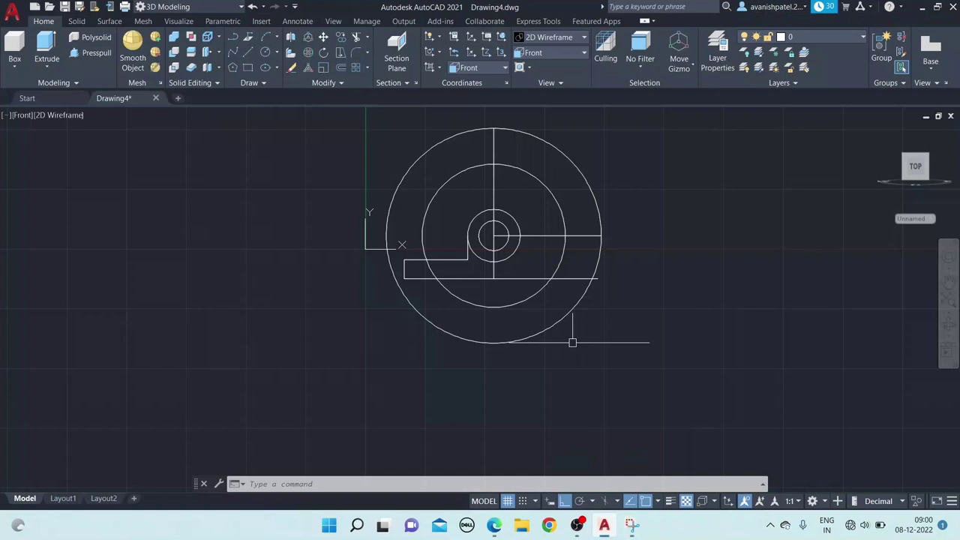
pyautogui.click(544, 235)
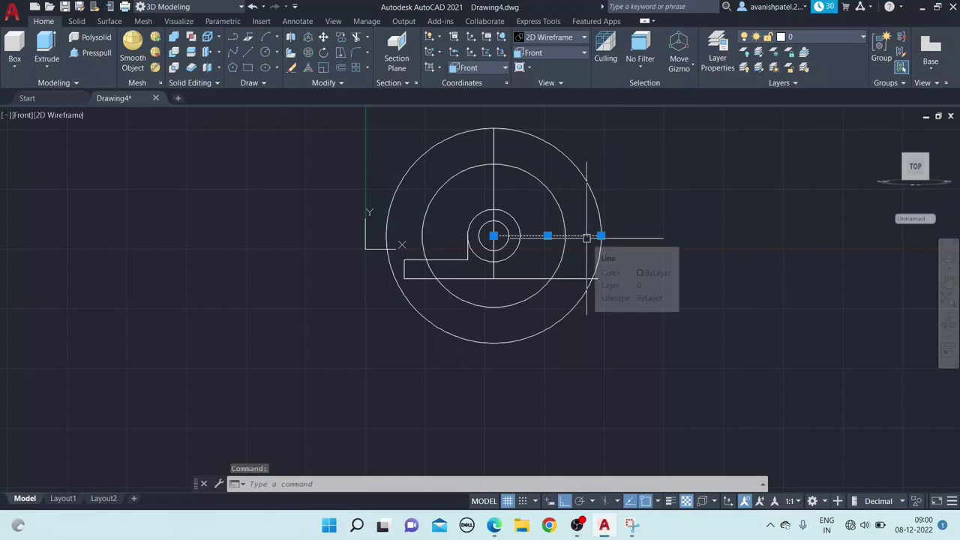
pyautogui.rightClick(626, 188)
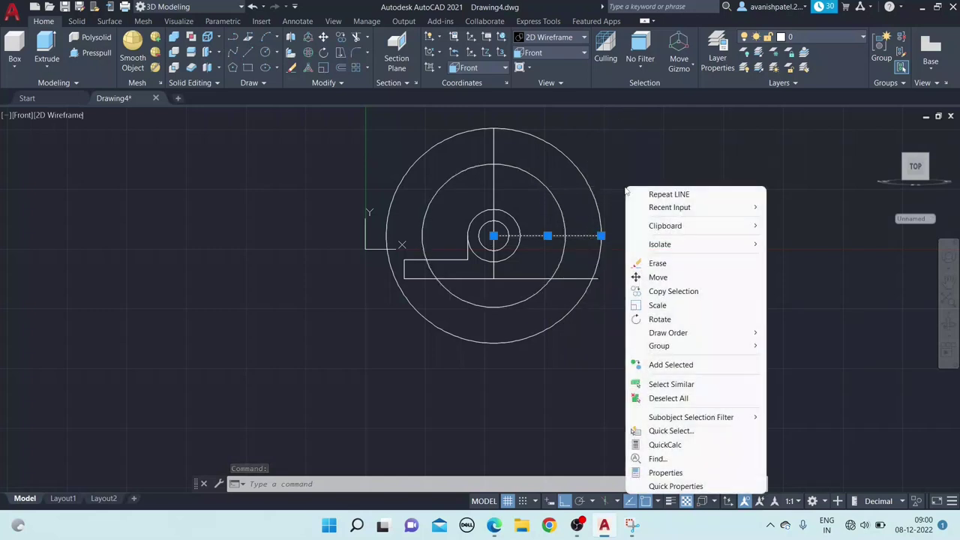
pyautogui.click(658, 319)
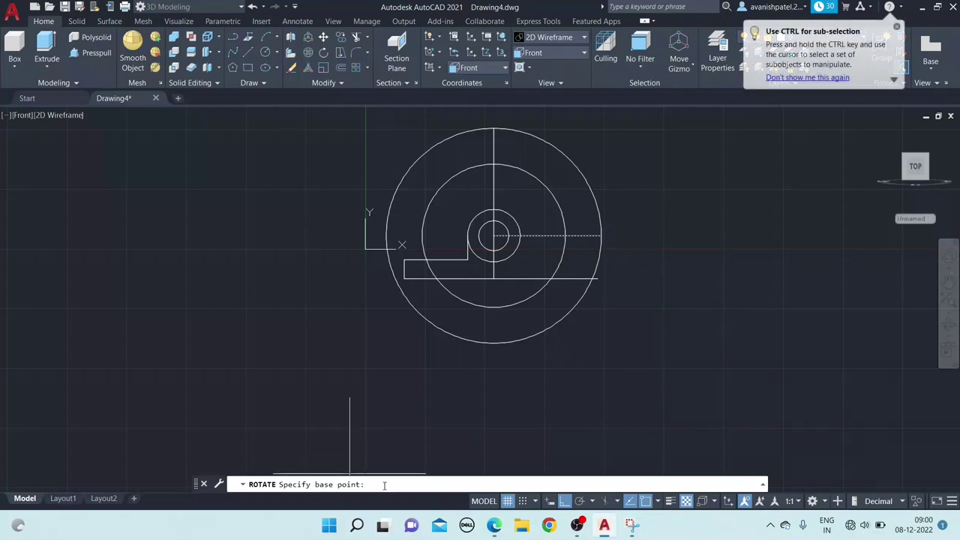
pyautogui.click(494, 235)
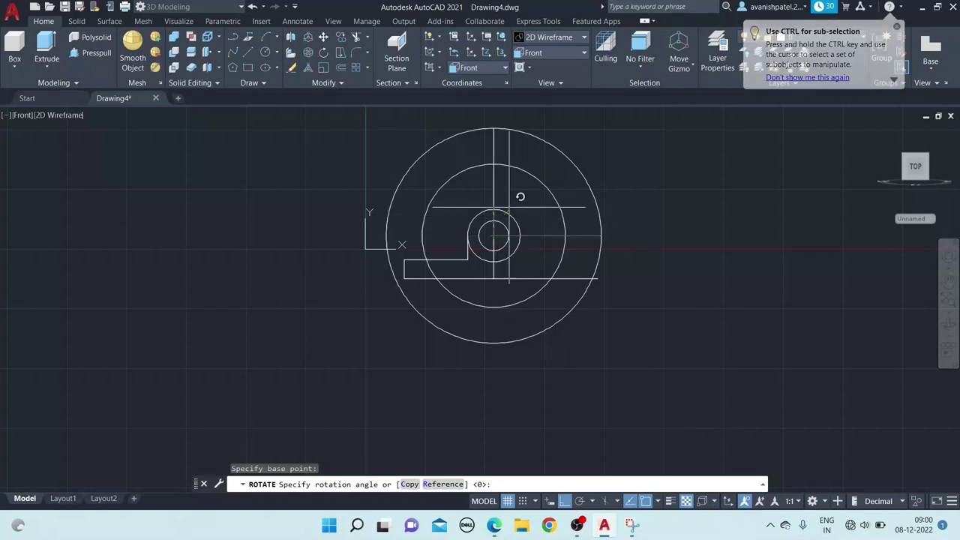
pyautogui.click(410, 484)
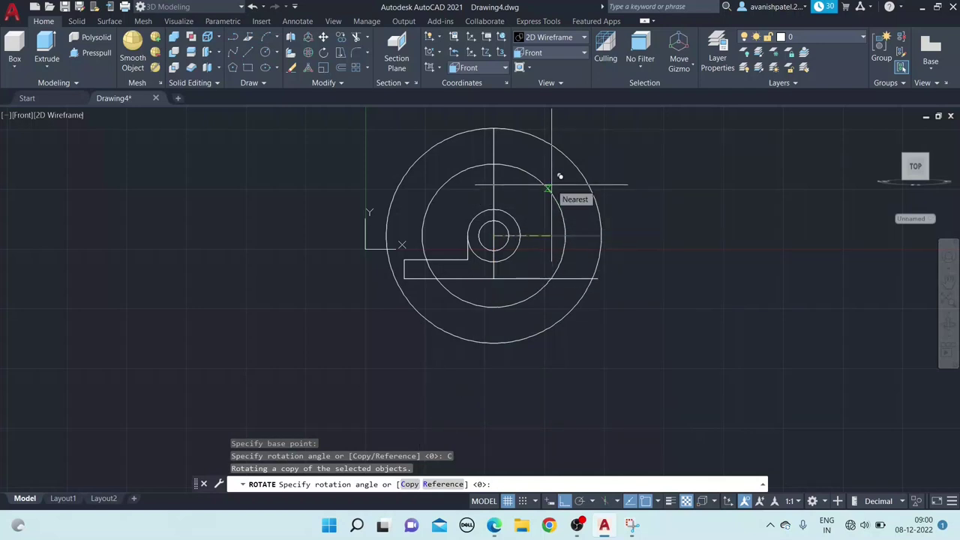
pyautogui.write('30')
pyautogui.press('Return')
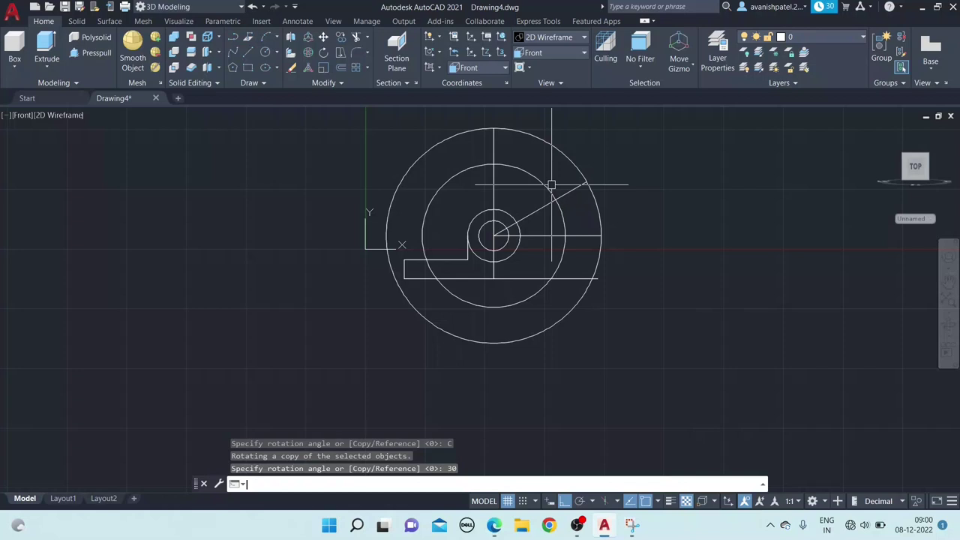
# - Rotate a copy of the 30° line another 30°, adding a 60° radial line
pyautogui.click(565, 189)
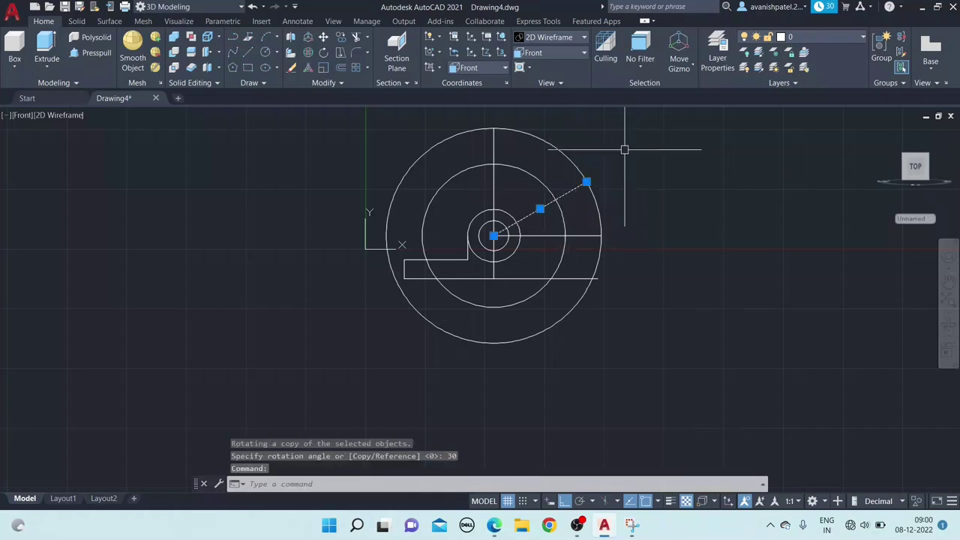
pyautogui.rightClick(623, 149)
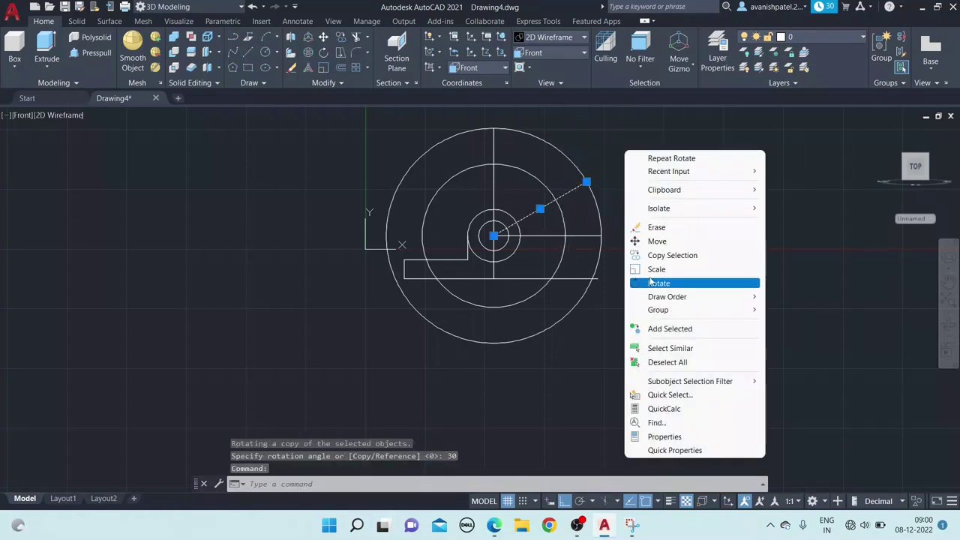
pyautogui.click(647, 283)
pyautogui.click(494, 234)
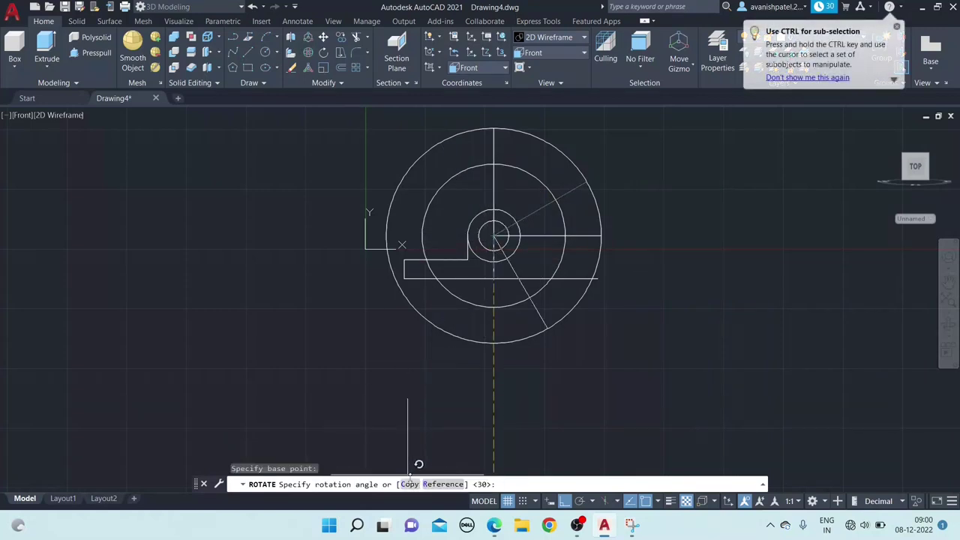
pyautogui.write('C')
pyautogui.press('Return')
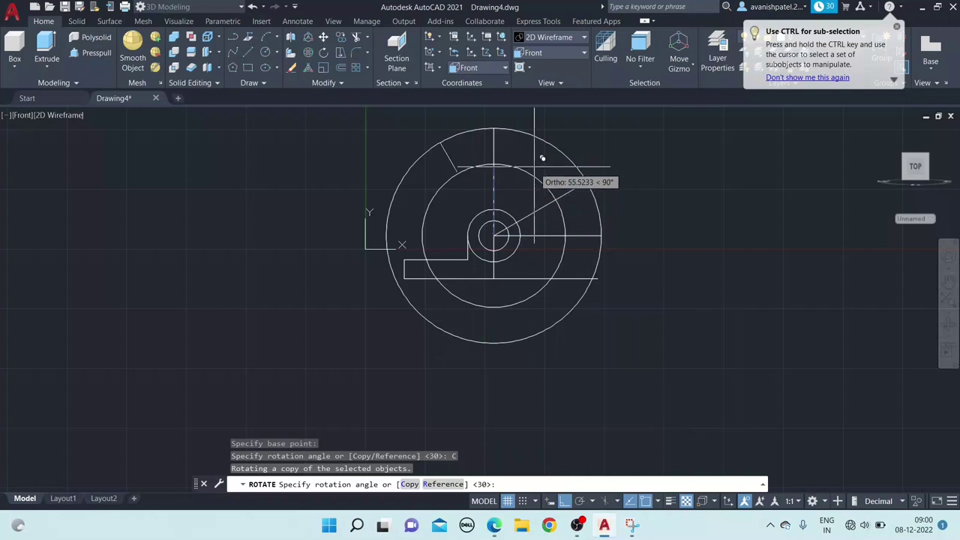
pyautogui.write('30')
pyautogui.press('Return')
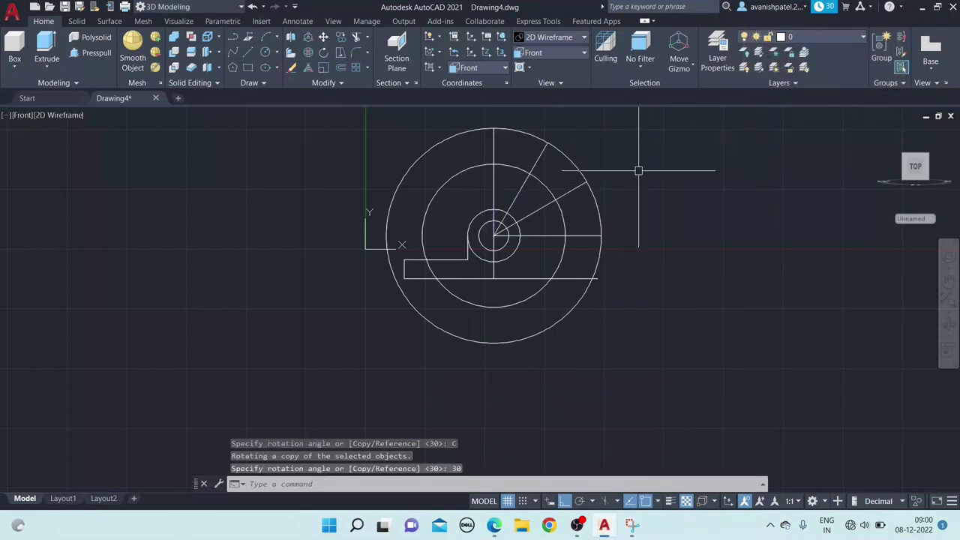
# - Draw a small bolt-hole circle at the horizontal radial line's midpoint
pyautogui.click(357, 37)
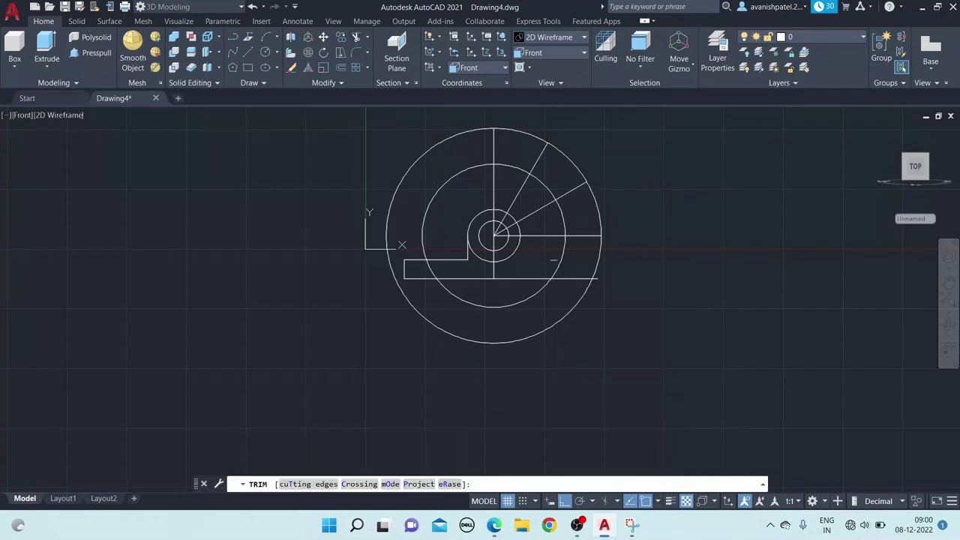
pyautogui.rightClick(716, 174)
pyautogui.click(742, 180)
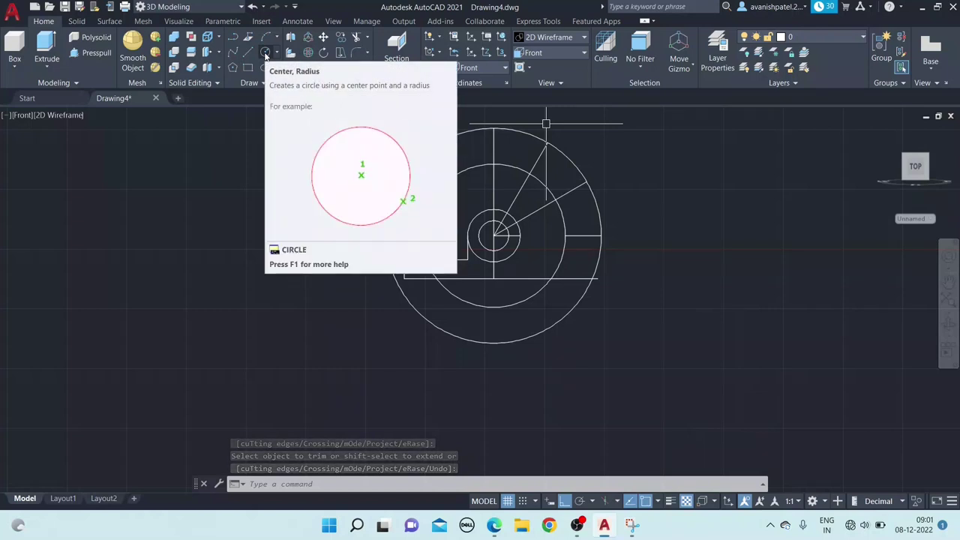
pyautogui.click(265, 53)
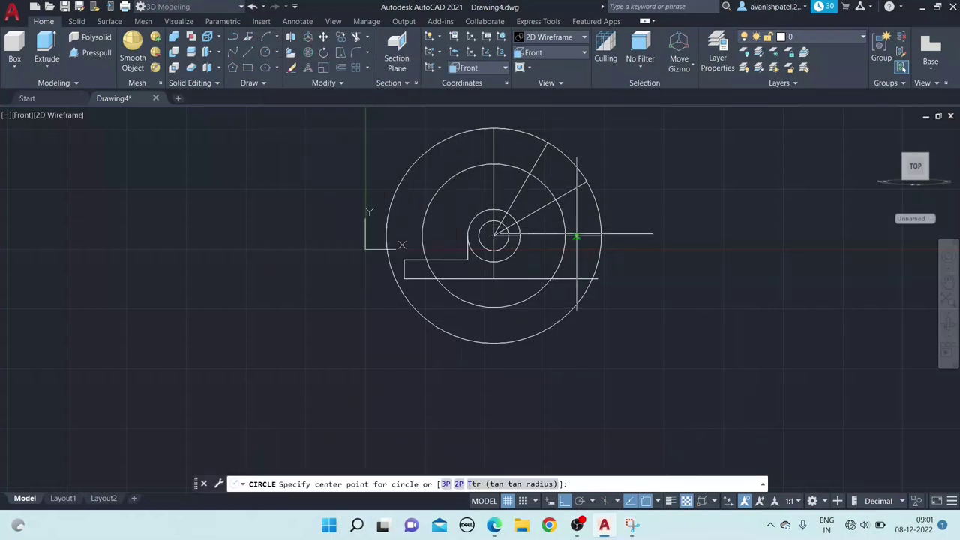
pyautogui.click(582, 236)
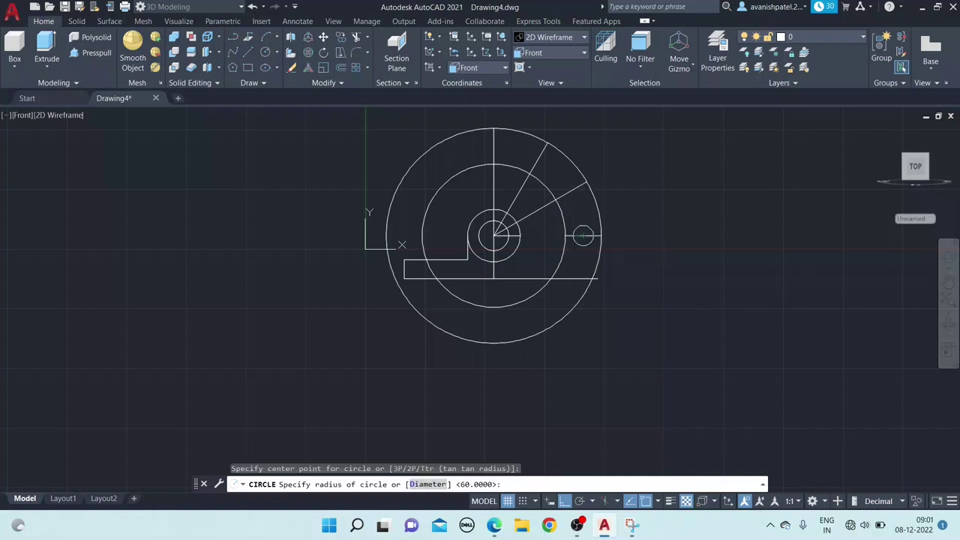
pyautogui.click(566, 236)
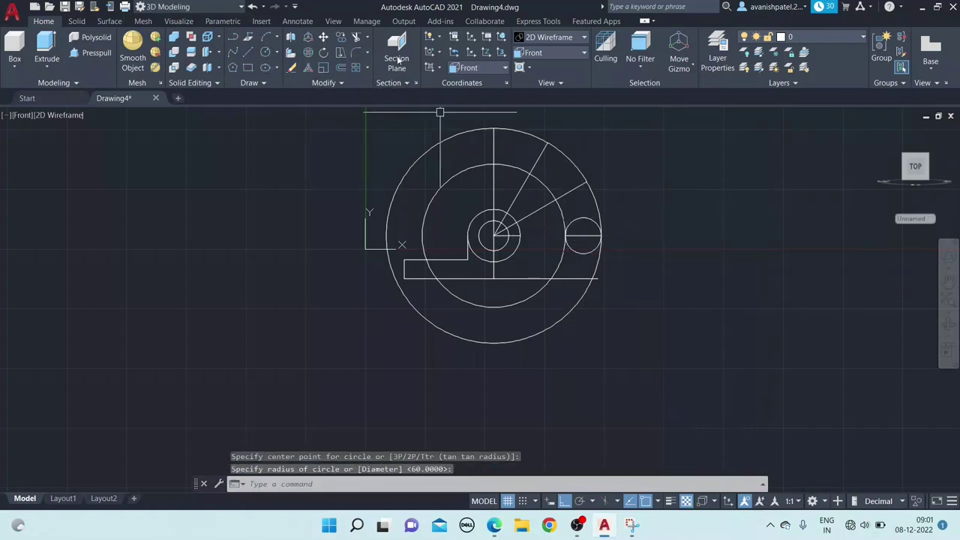
# - Trim away part of the vertical radial line
pyautogui.click(340, 51)
pyautogui.click(495, 185)
pyautogui.rightClick(602, 159)
pyautogui.click(613, 162)
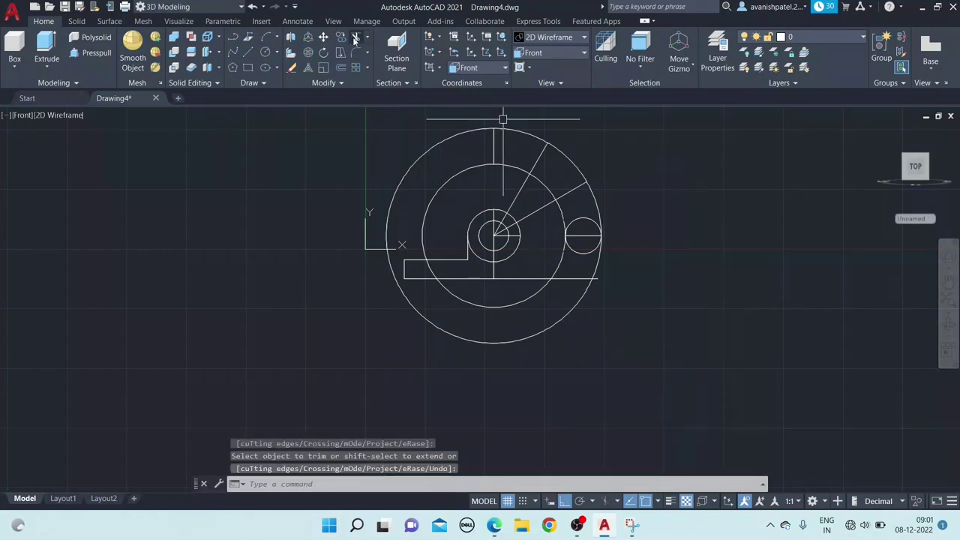
# - Draw a radius-15 circle at the vertical line's top midpoint
pyautogui.click(265, 52)
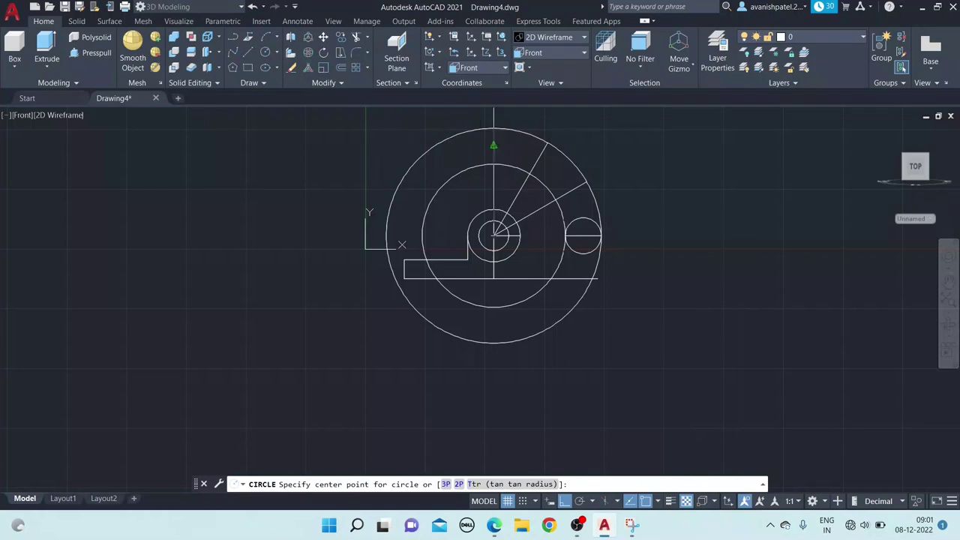
pyautogui.click(494, 145)
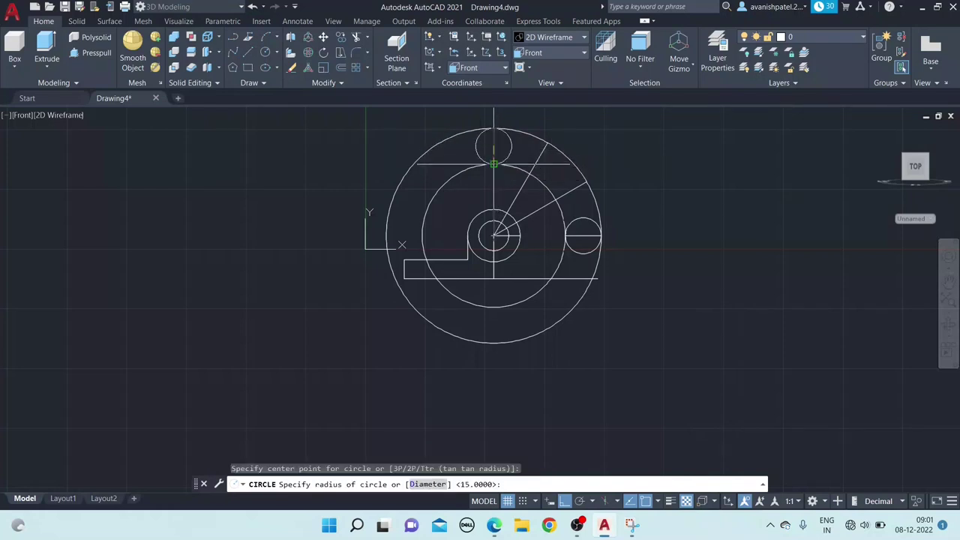
pyautogui.press('Return')
pyautogui.rightClick(601, 138)
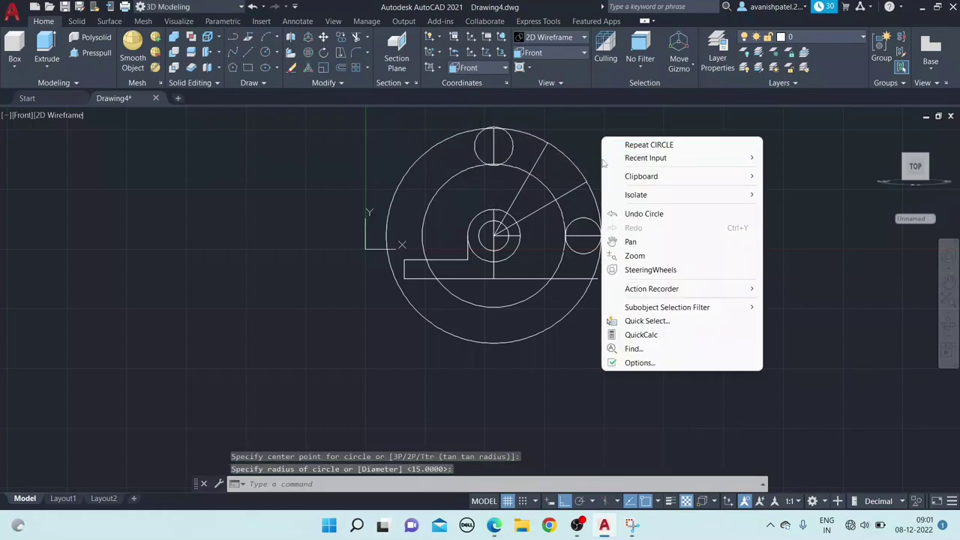
pyautogui.click(588, 160)
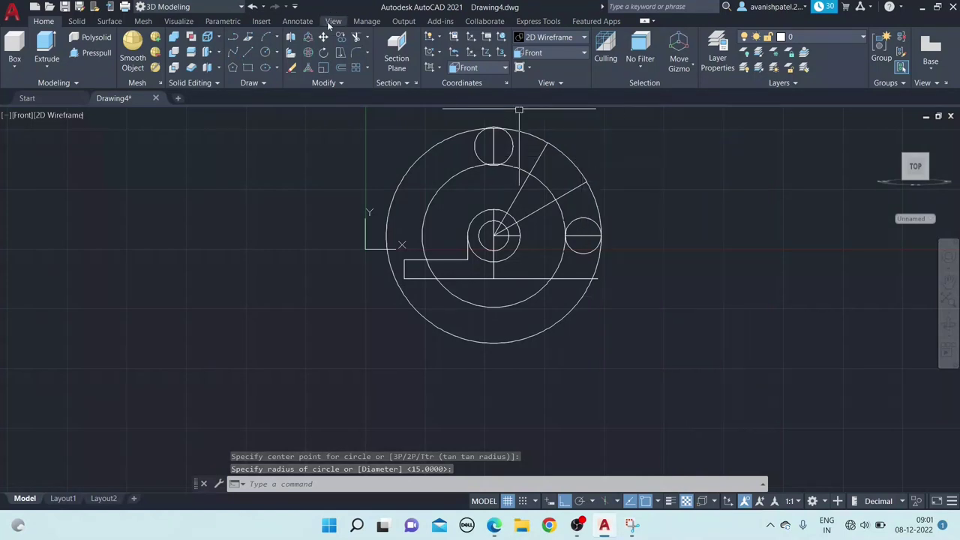
# - Trim the outer circle's left arcs and the large circle's arc below the base
pyautogui.click(357, 40)
pyautogui.click(408, 167)
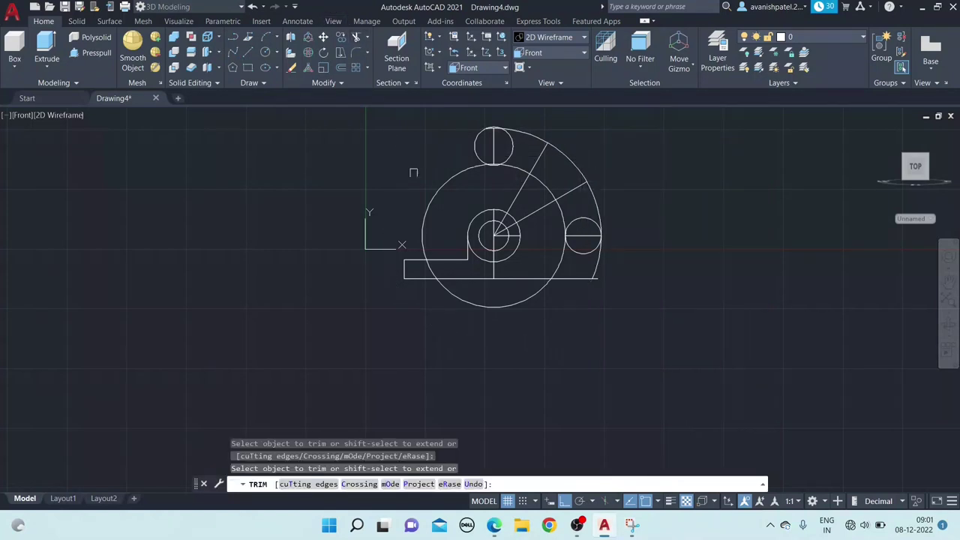
pyautogui.click(432, 219)
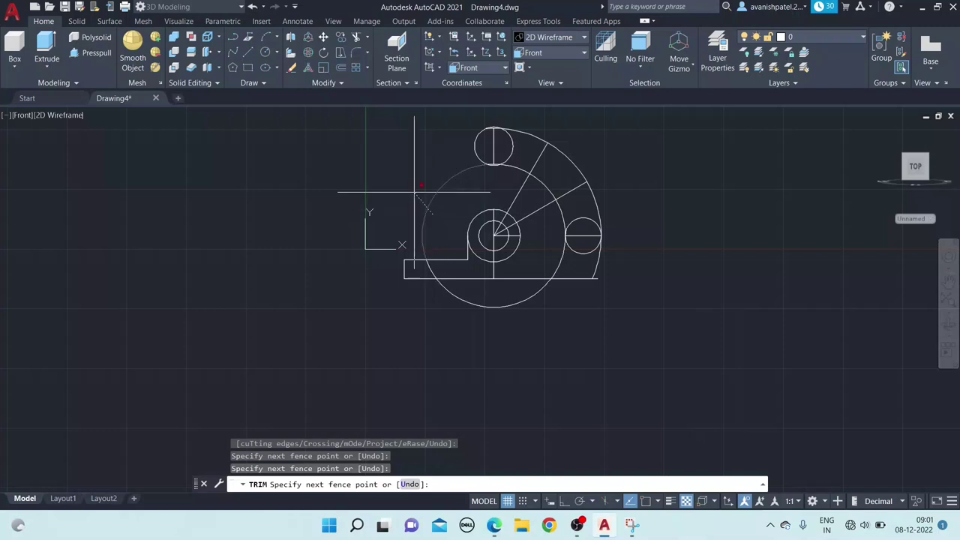
pyautogui.click(364, 212)
pyautogui.press('Return')
pyautogui.click(458, 298)
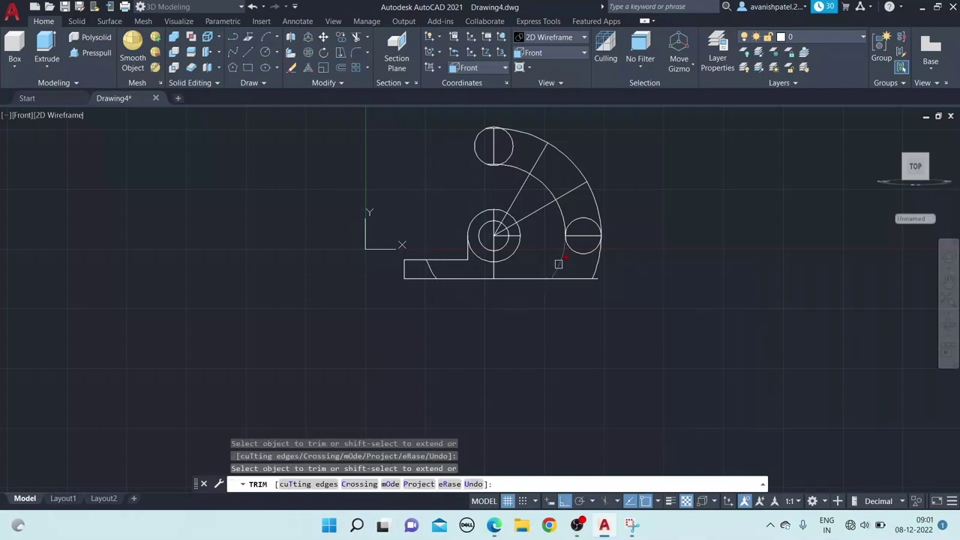
pyautogui.scroll(2, 558, 264)
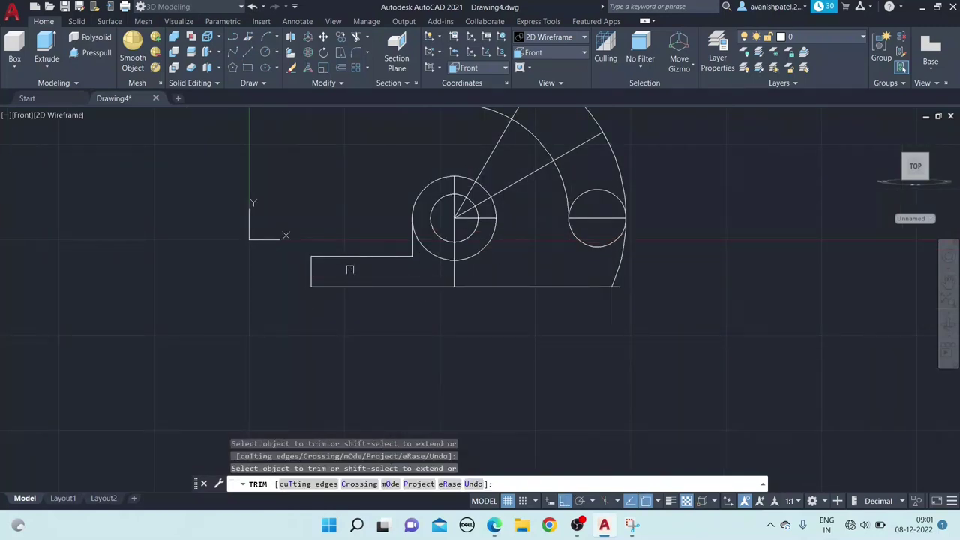
pyautogui.scroll(-2, 381, 217)
pyautogui.moveTo(386, 197); pyautogui.dragTo(370, 243, button='middle')
pyautogui.scroll(-1, 375, 247)
pyautogui.scroll(5, 393, 209)
pyautogui.scroll(2, 393, 215)
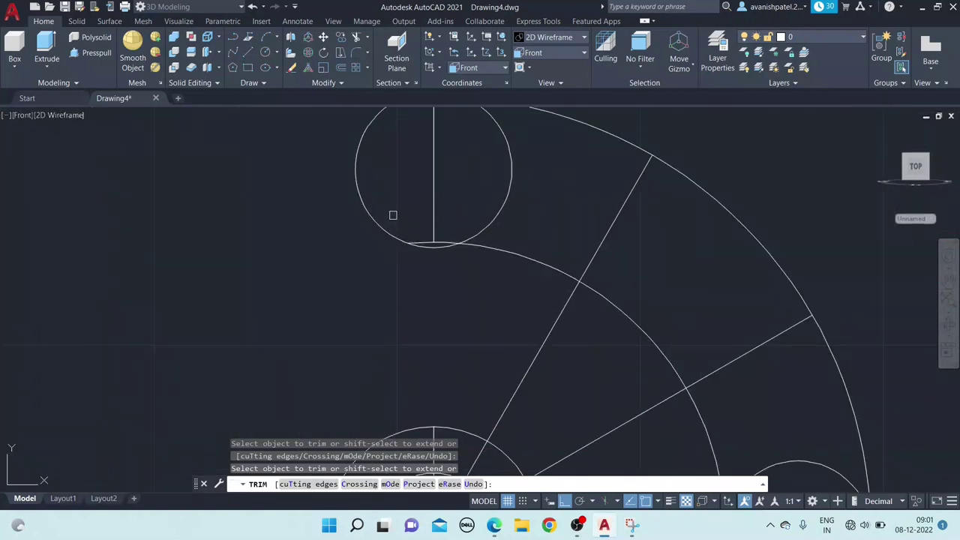
pyautogui.scroll(-2, 392, 215)
pyautogui.rightClick(328, 199)
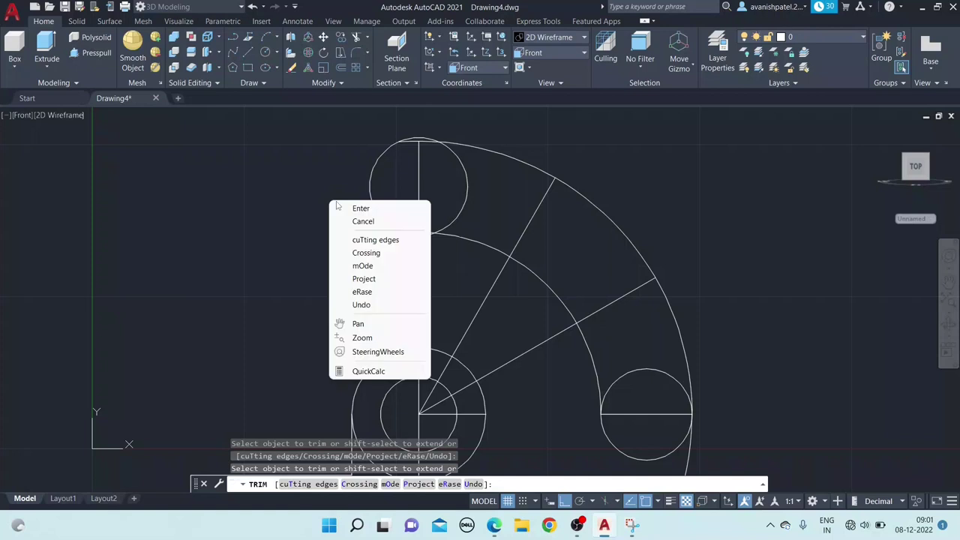
pyautogui.click(345, 208)
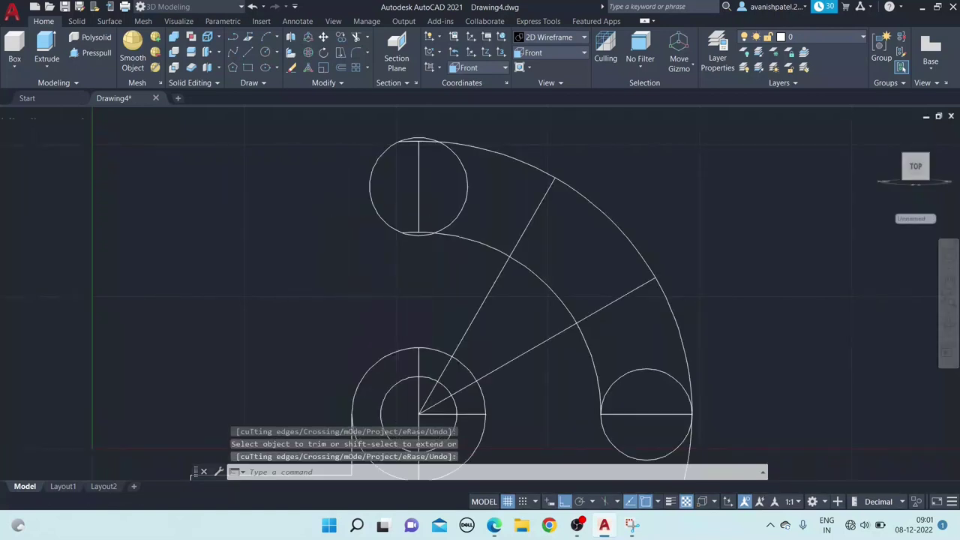
# - Replace the top bolt-hole circle with one centred on the vertical line, reaching the arm's outer edge
pyautogui.click(369, 181)
pyautogui.rightClick(333, 167)
pyautogui.click(363, 244)
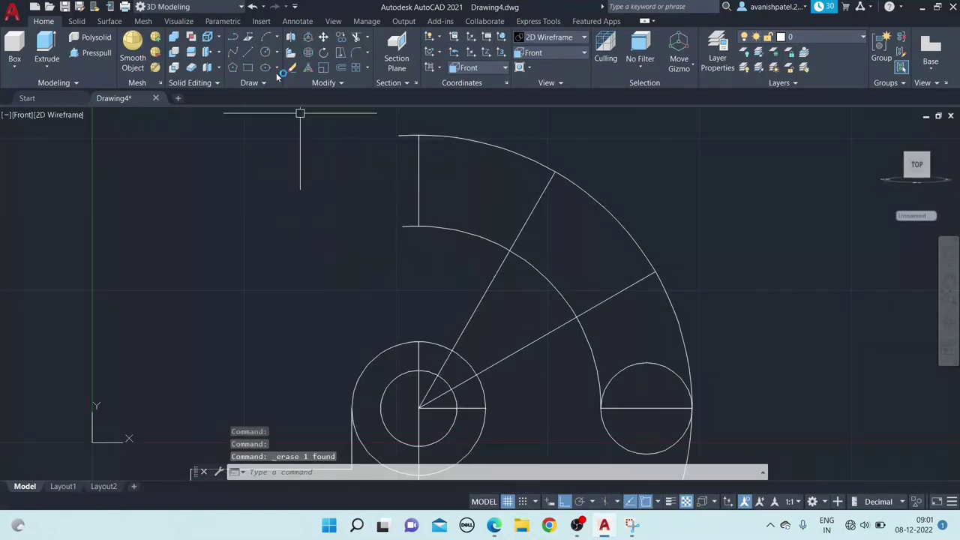
pyautogui.click(267, 55)
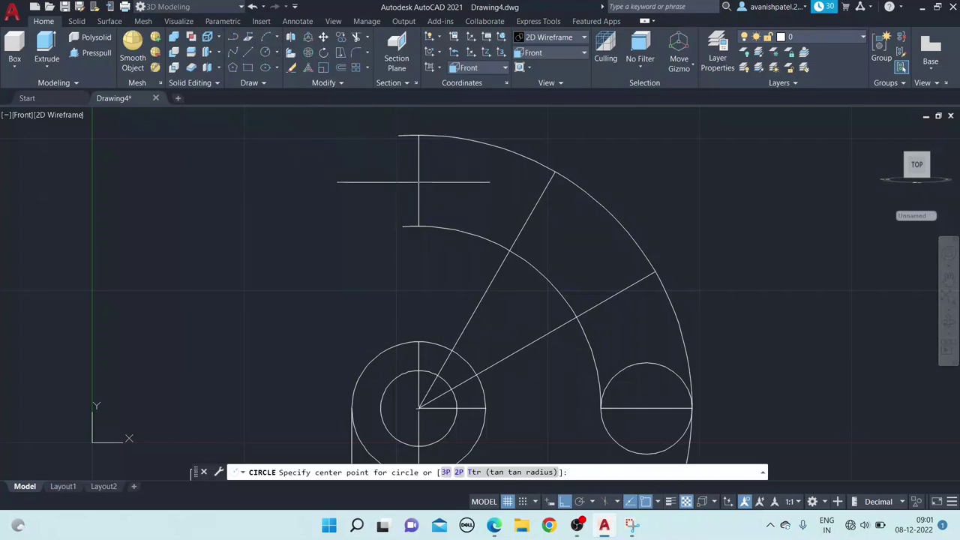
pyautogui.click(419, 179)
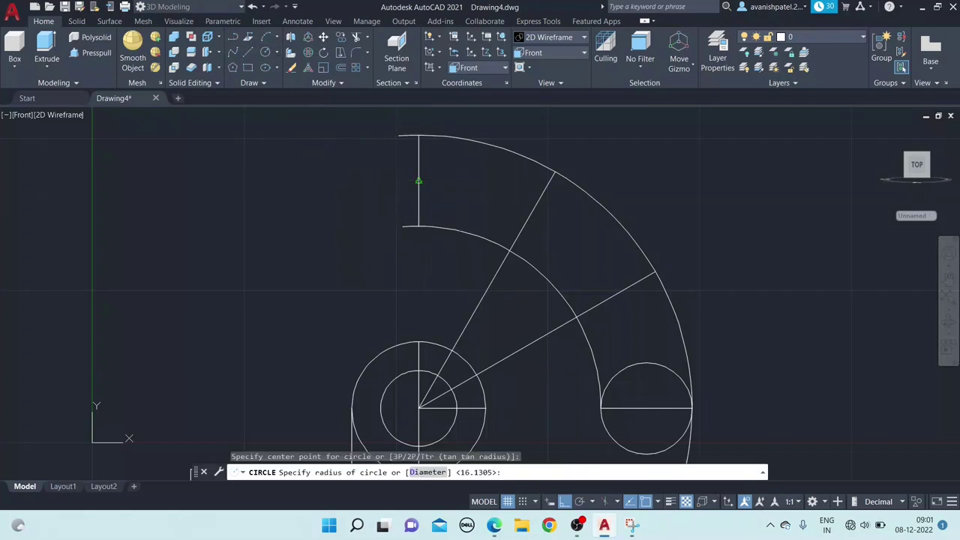
pyautogui.click(419, 136)
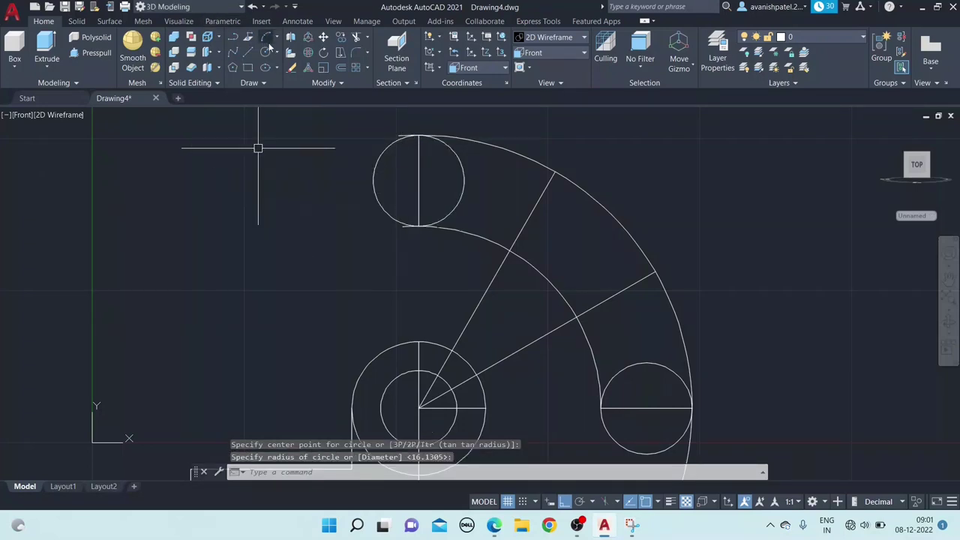
# - Trim the vertical line and right arc inside the top circle to round the arm's tip
pyautogui.click(355, 38)
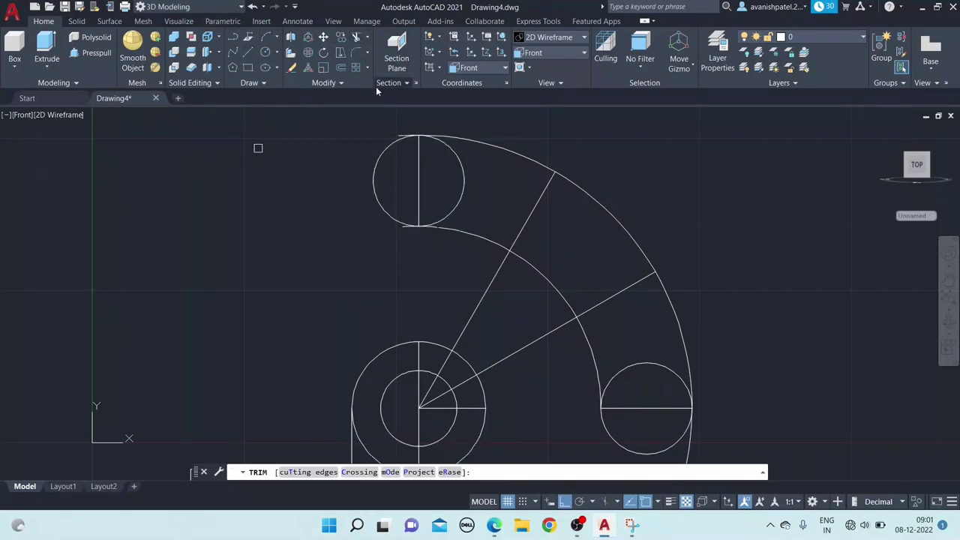
pyautogui.moveTo(443, 150); pyautogui.dragTo(405, 154)
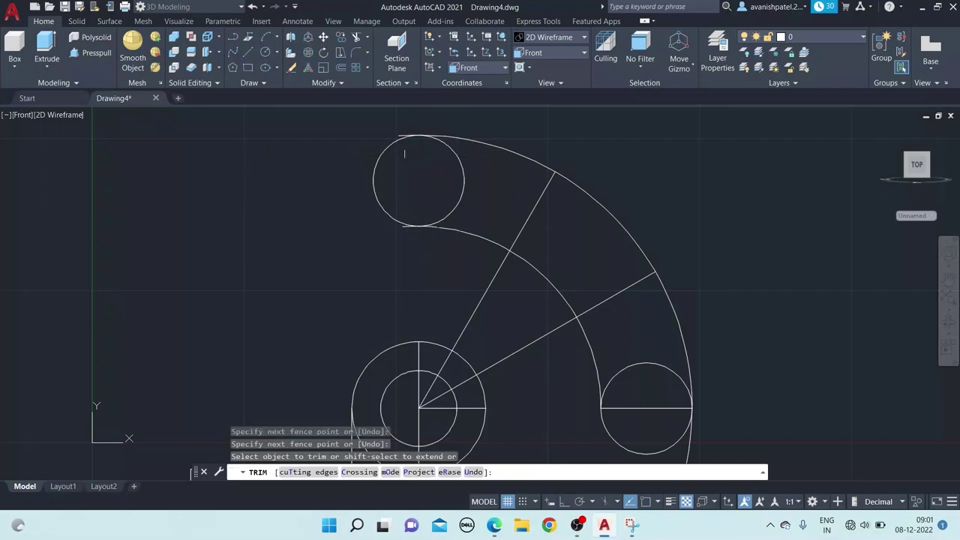
pyautogui.click(450, 156)
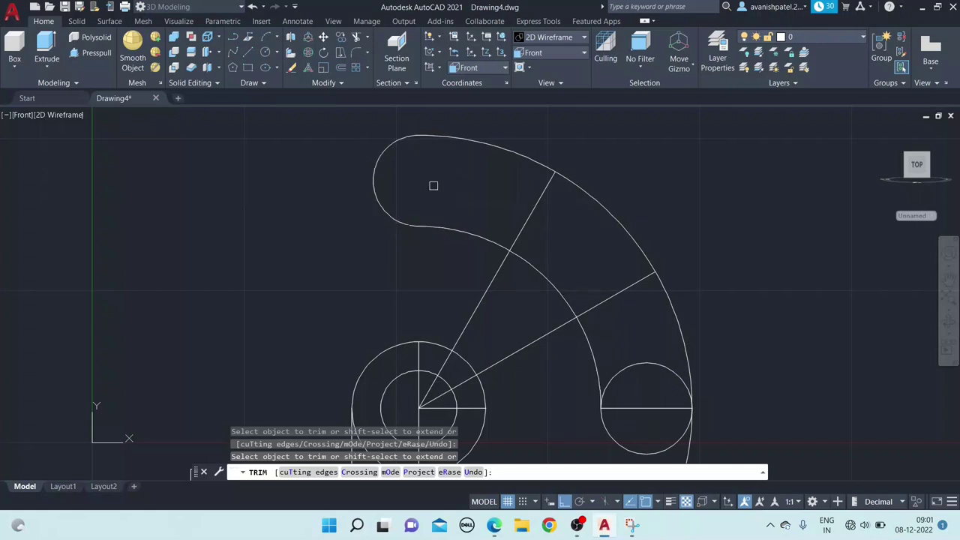
pyautogui.scroll(-2, 433, 185)
pyautogui.rightClick(521, 145)
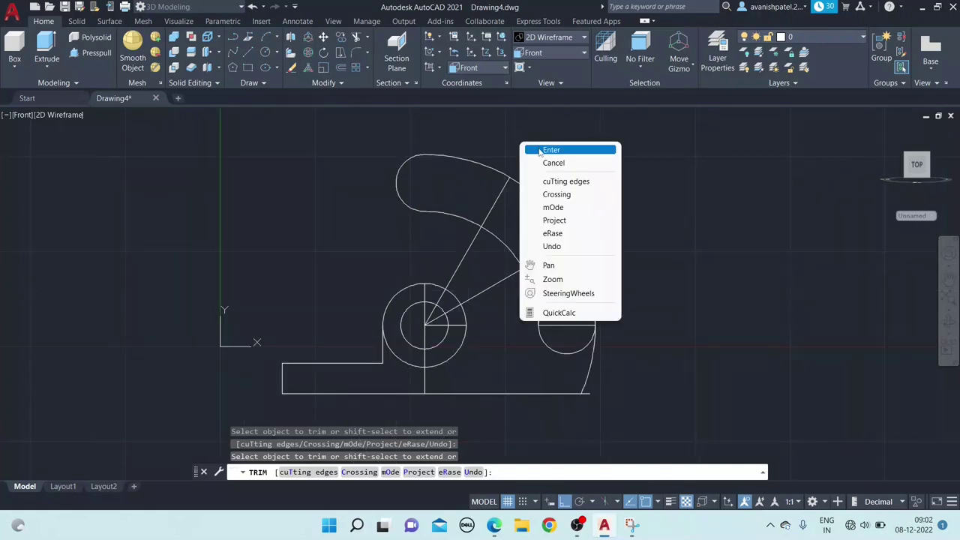
pyautogui.click(539, 149)
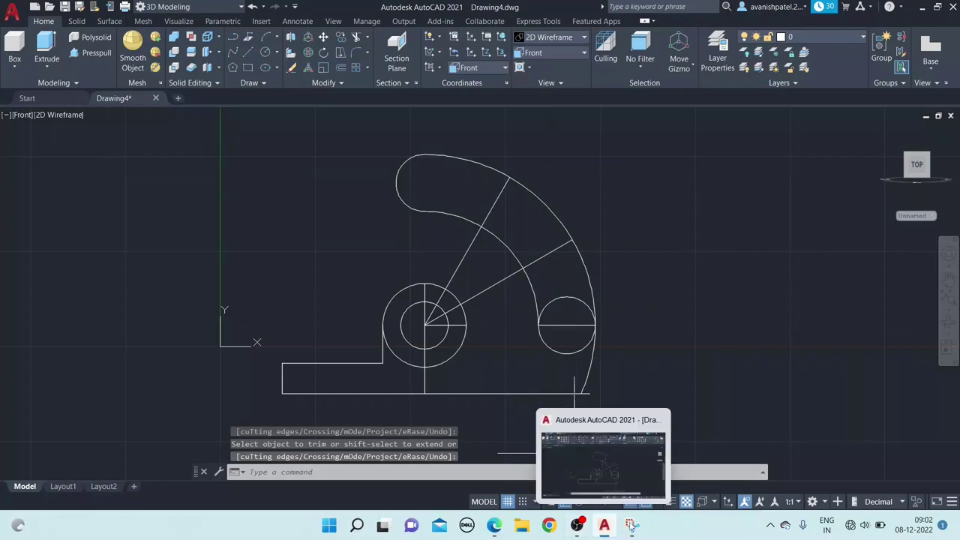
pyautogui.click(631, 525)
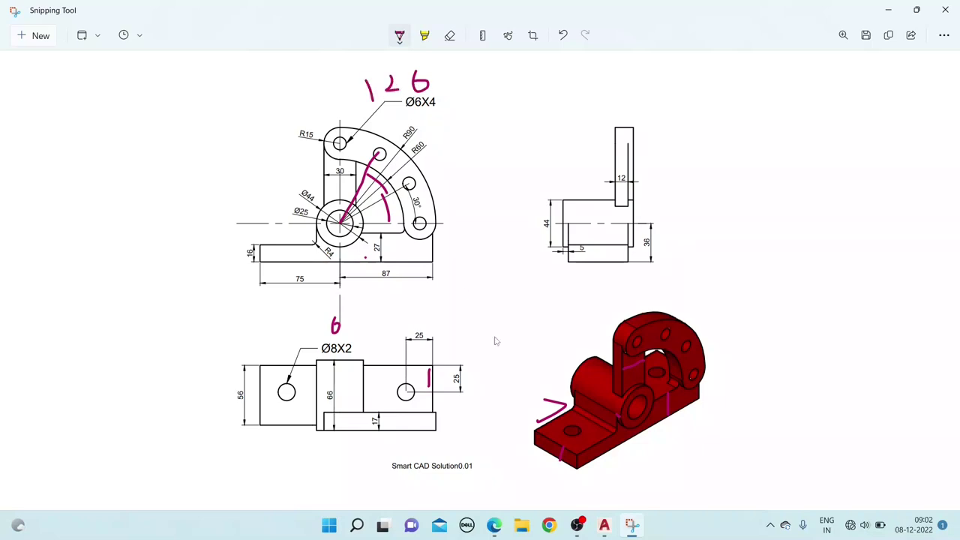
# - Return to the AutoCAD drawing after checking the reference's hole sizes
pyautogui.click(595, 529)
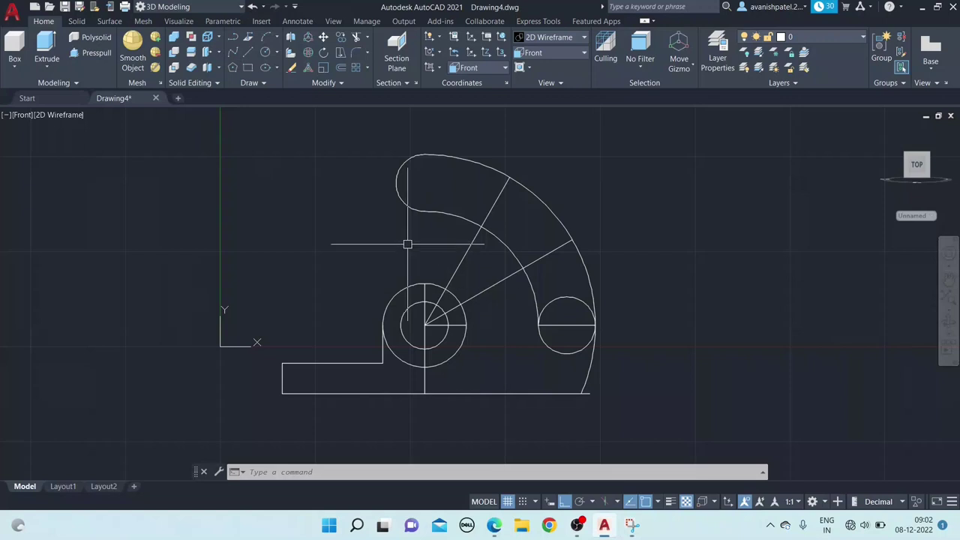
# - Draw a radius-6 hole circle centred in the arm's rounded tip
pyautogui.click(266, 52)
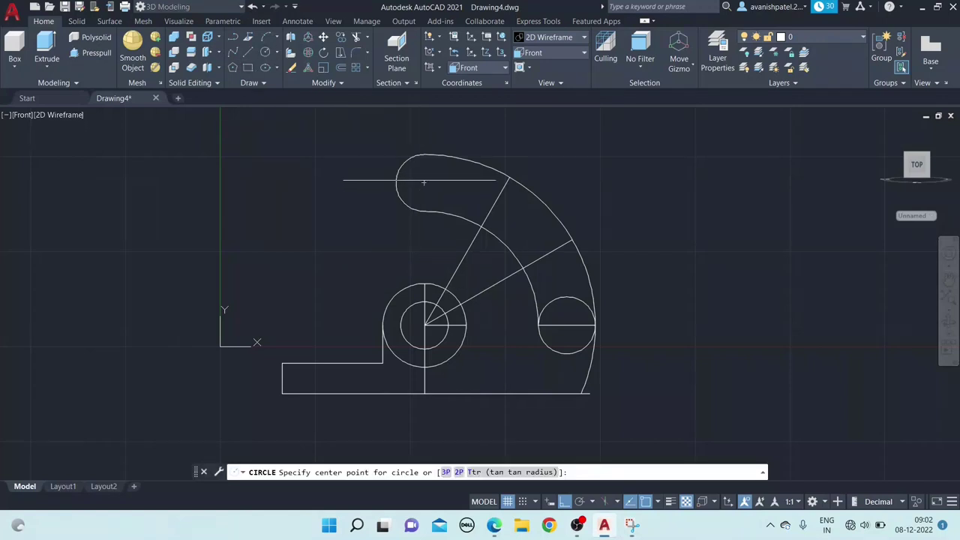
pyautogui.click(424, 182)
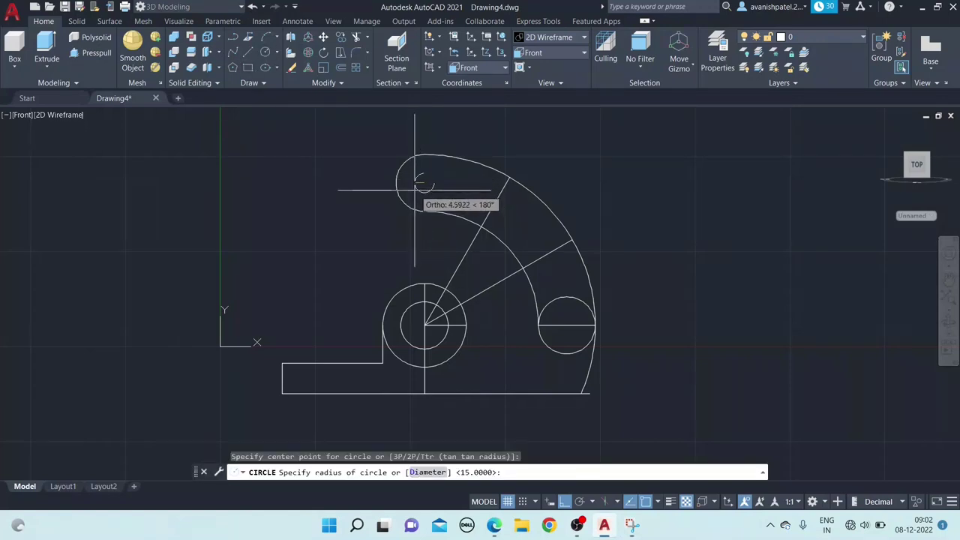
pyautogui.write('6')
pyautogui.press('Return')
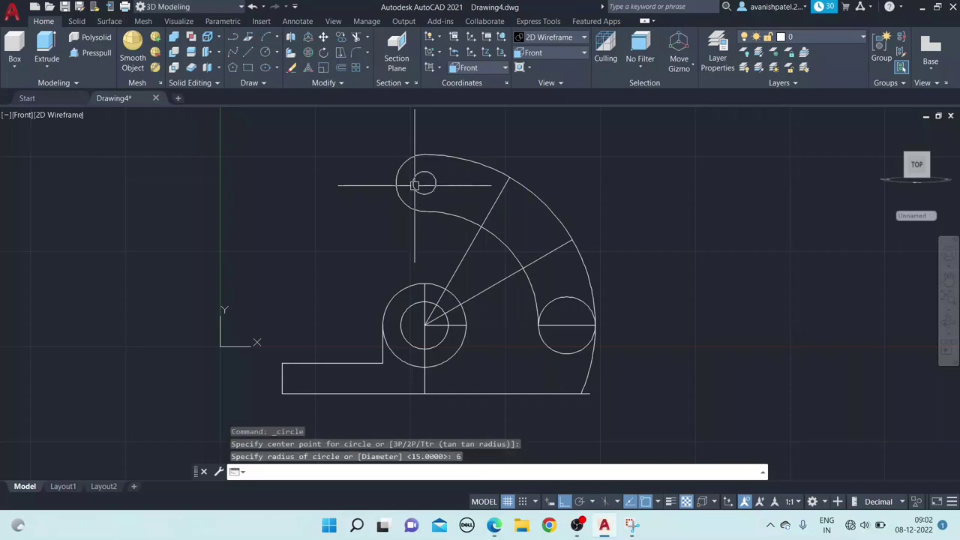
# - Abandon a copy of the hole and trim the upper radial line inside the hub
pyautogui.click(424, 171)
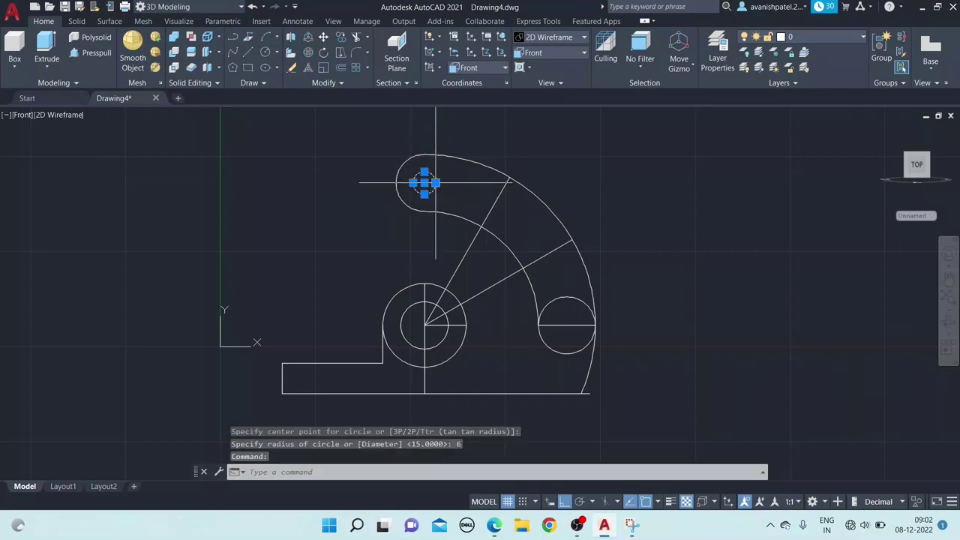
pyautogui.rightClick(478, 142)
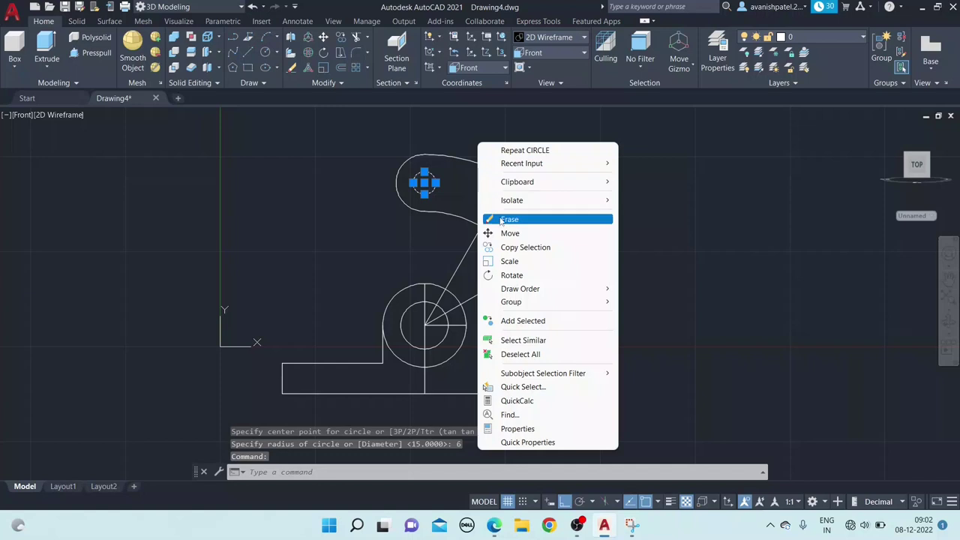
pyautogui.click(505, 247)
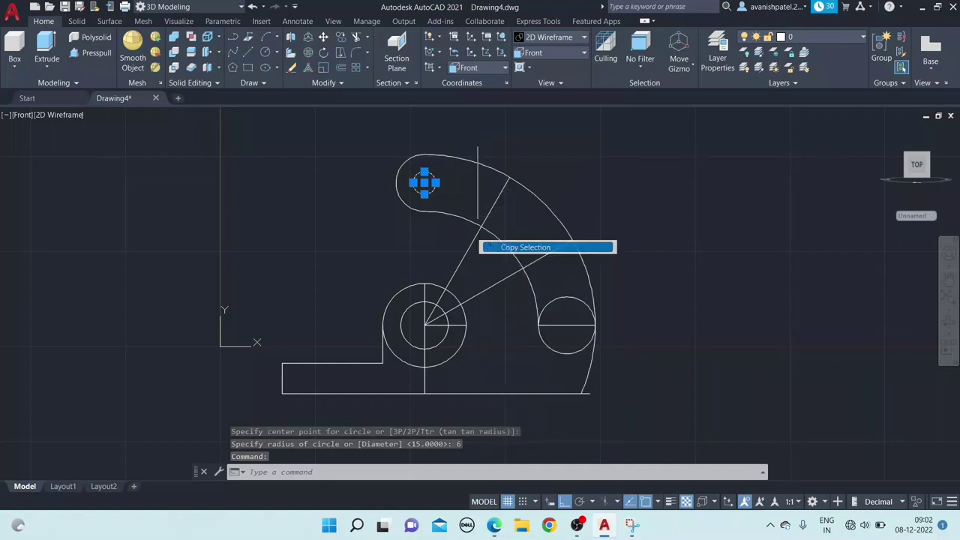
pyautogui.click(424, 182)
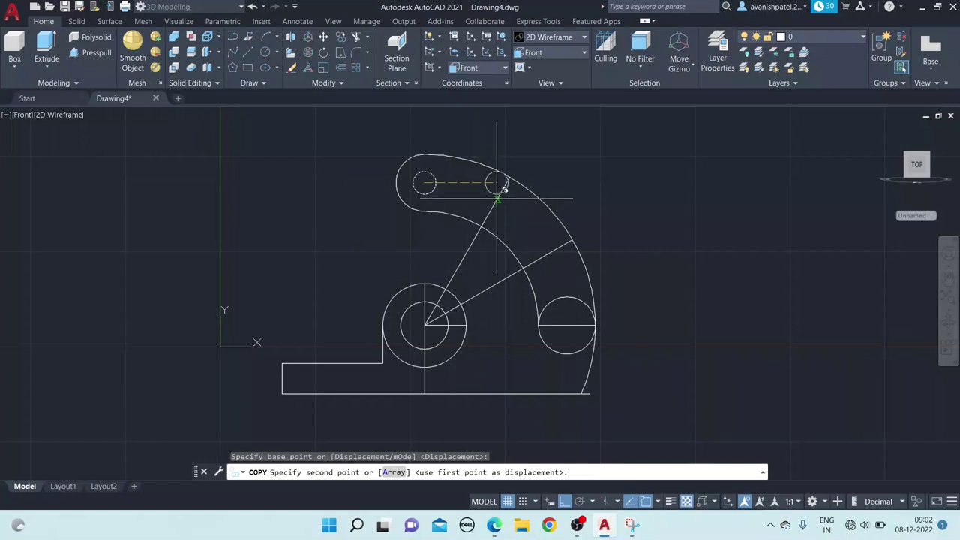
pyautogui.press('Escape')
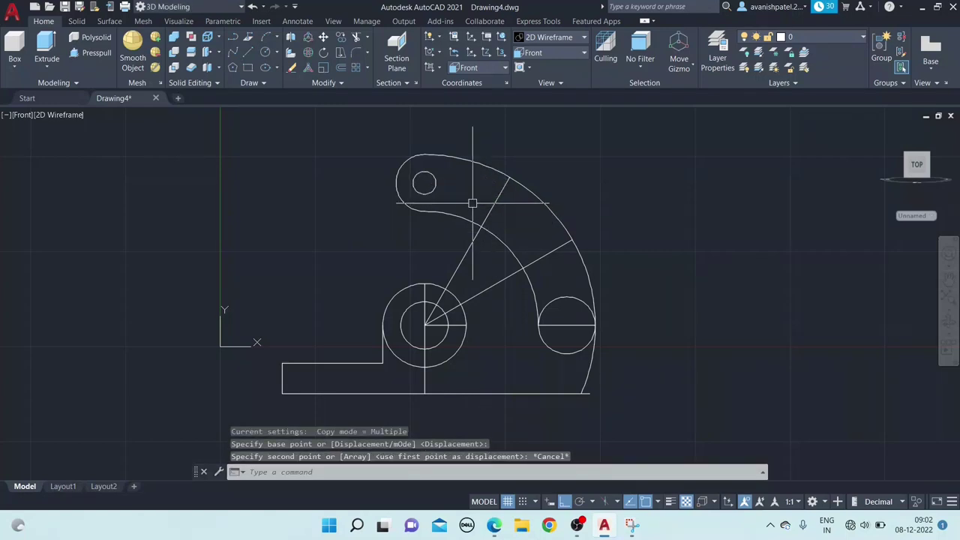
pyautogui.click(357, 37)
pyautogui.click(464, 253)
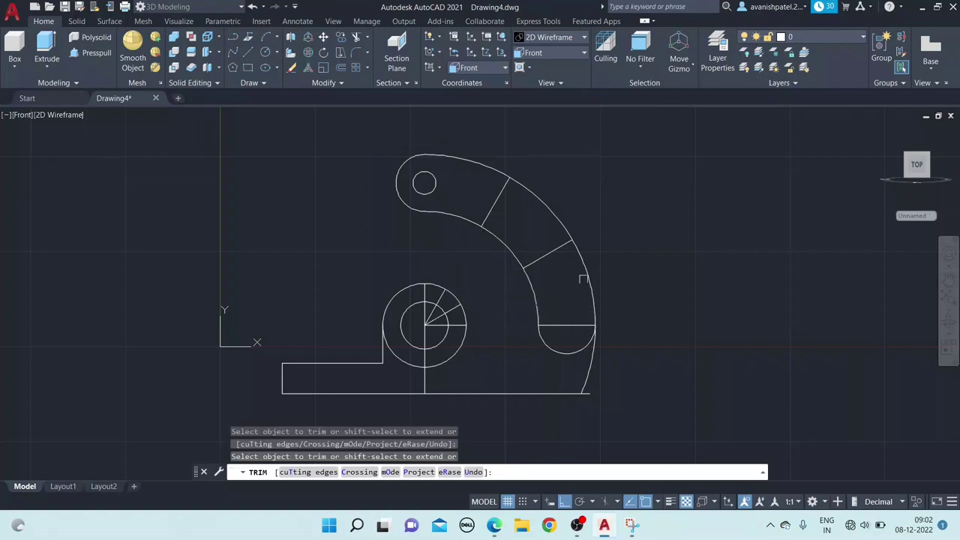
# - Copy the radius-6 hole to three more points along the arm's centre arc
pyautogui.rightClick(646, 229)
pyautogui.click(656, 226)
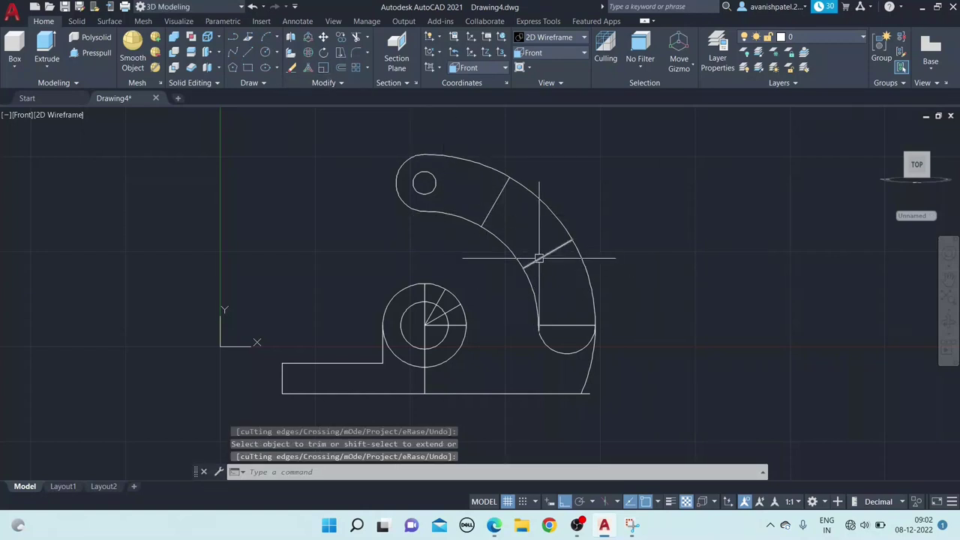
pyautogui.click(422, 172)
pyautogui.rightClick(477, 130)
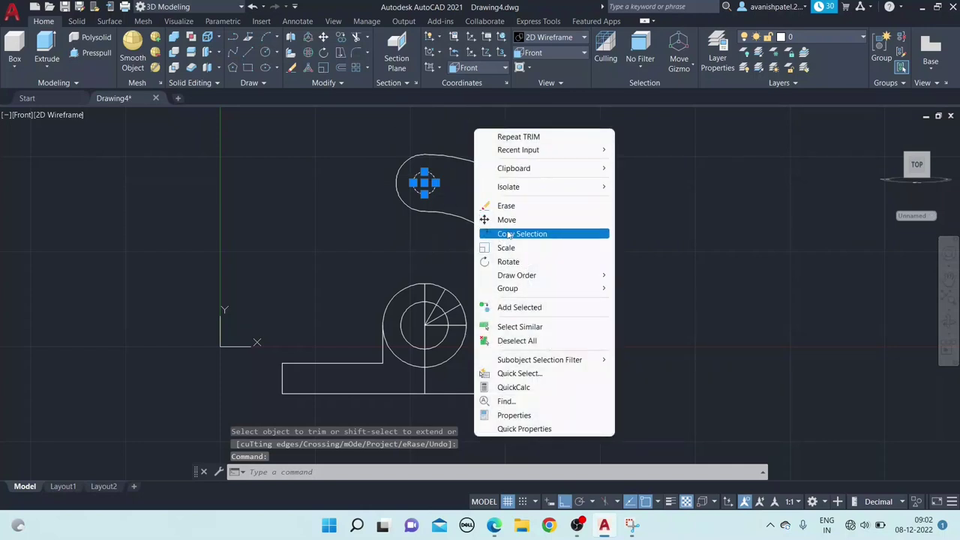
pyautogui.click(517, 233)
pyautogui.click(424, 183)
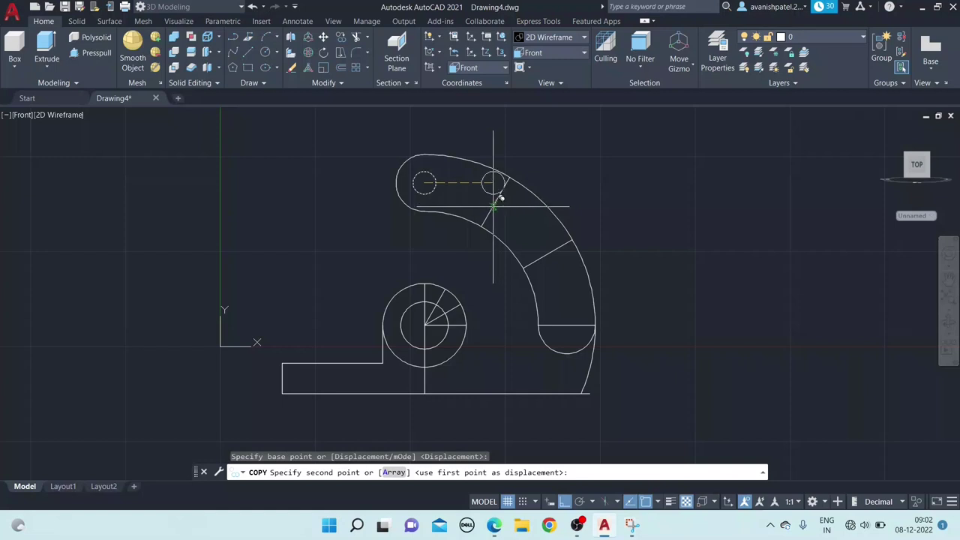
pyautogui.click(495, 201)
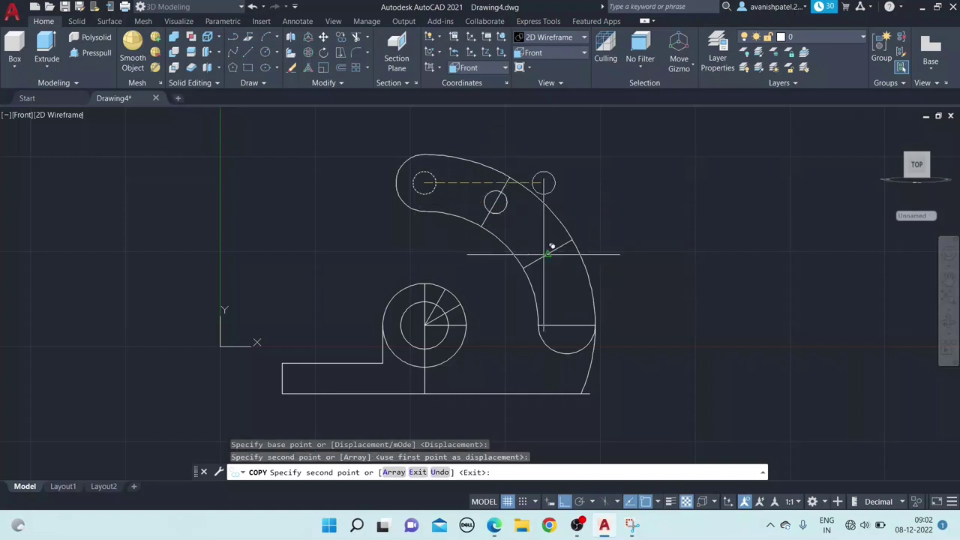
pyautogui.click(548, 253)
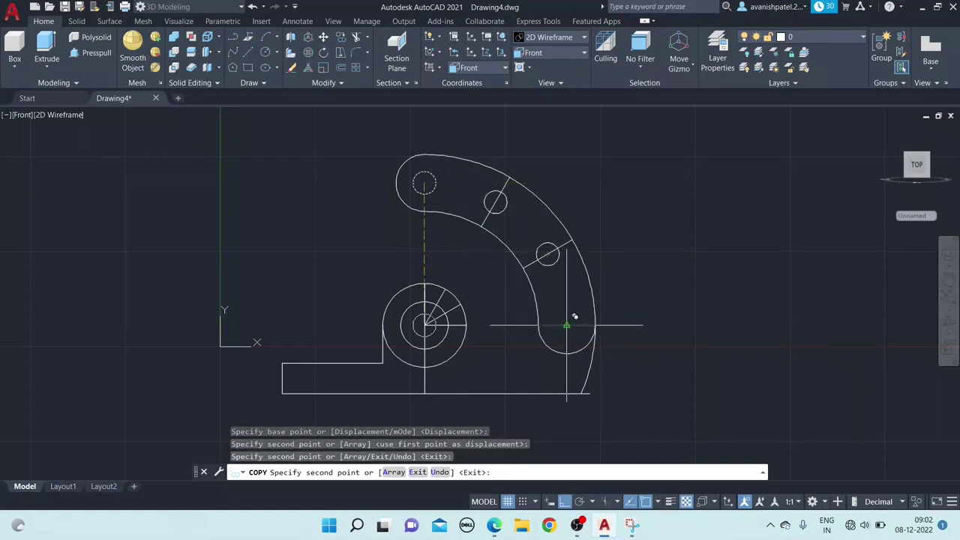
pyautogui.click(567, 325)
pyautogui.rightClick(626, 258)
pyautogui.click(635, 263)
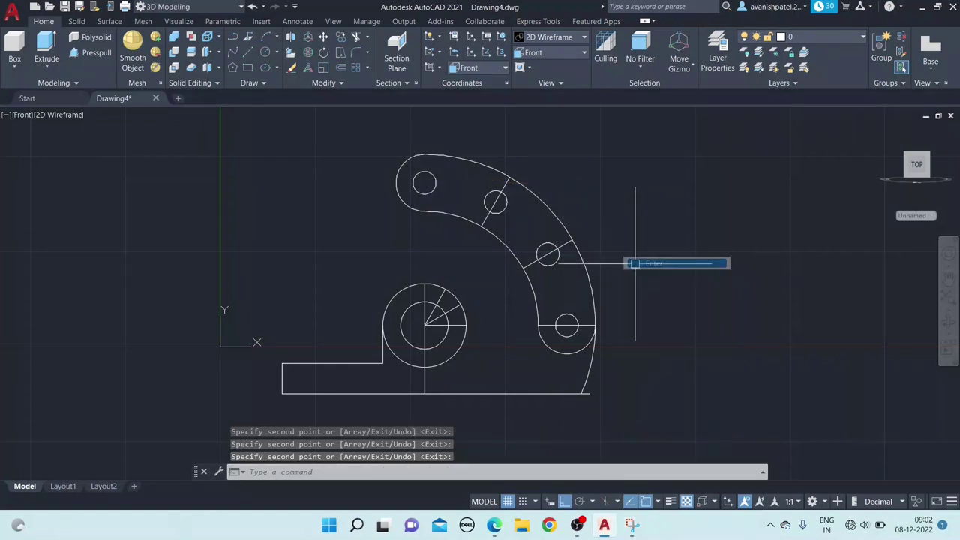
# - Erase the three radial construction lines through the copied holes, restoring a hole deleted by mistake
pyautogui.click(502, 190)
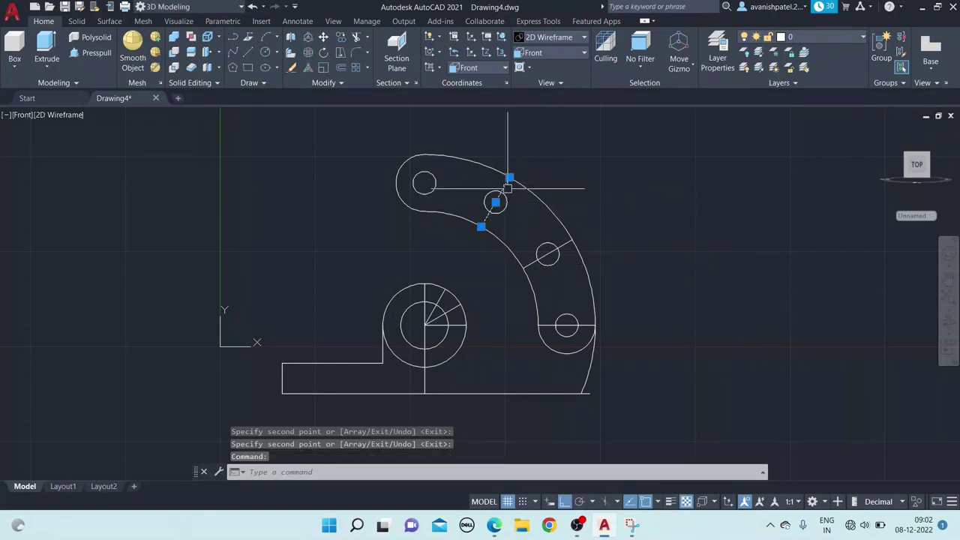
pyautogui.click(547, 264)
pyautogui.click(585, 324)
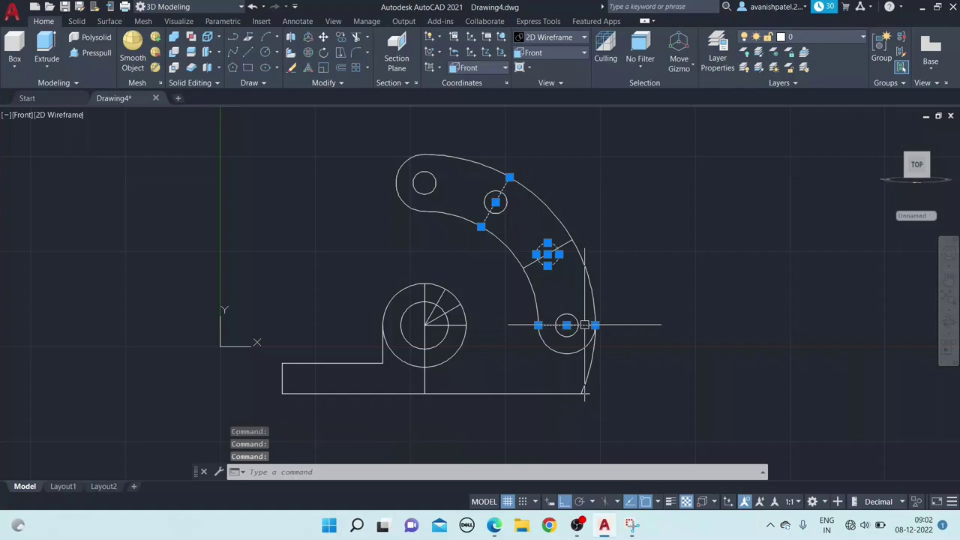
pyautogui.rightClick(625, 224)
pyautogui.click(656, 299)
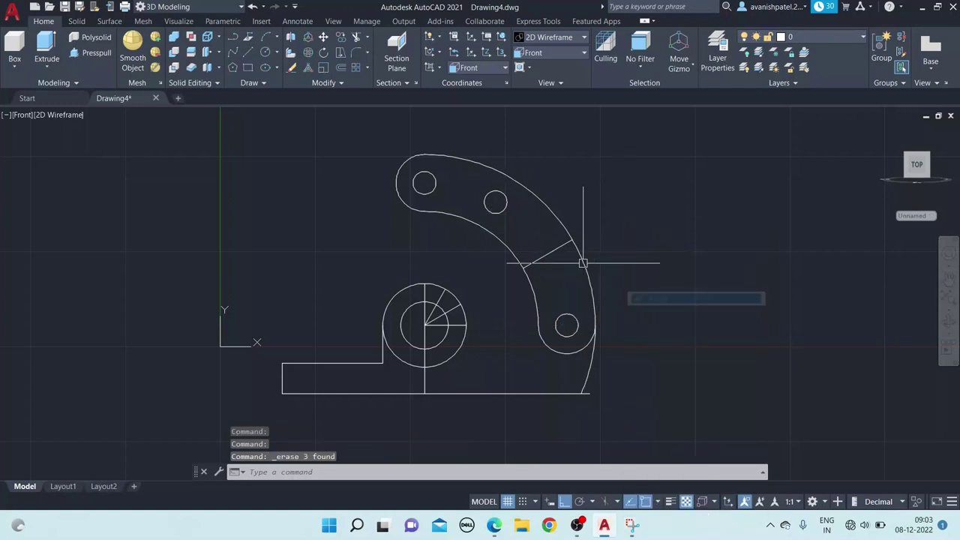
pyautogui.hotkey('ctrl', 'z')
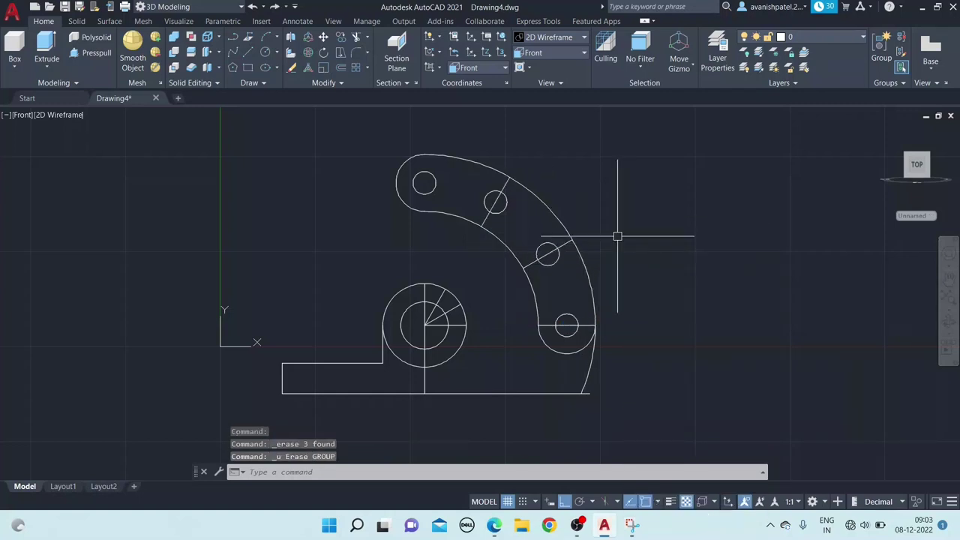
pyautogui.click(486, 218)
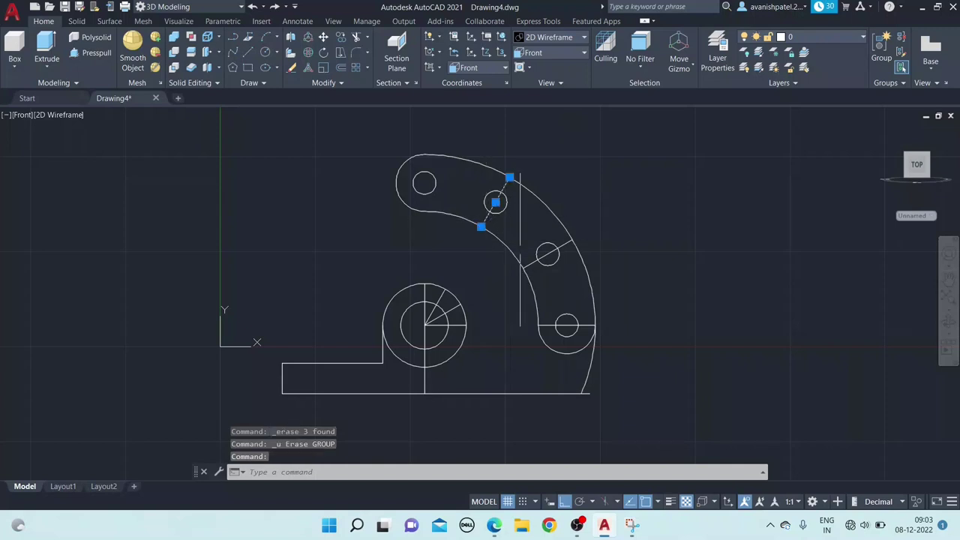
pyautogui.click(546, 264)
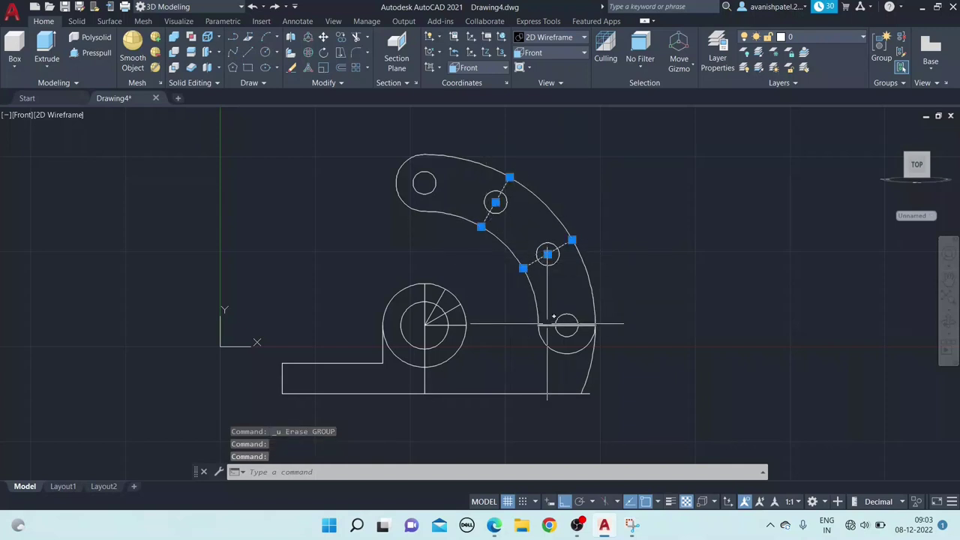
pyautogui.click(547, 324)
pyautogui.rightClick(605, 215)
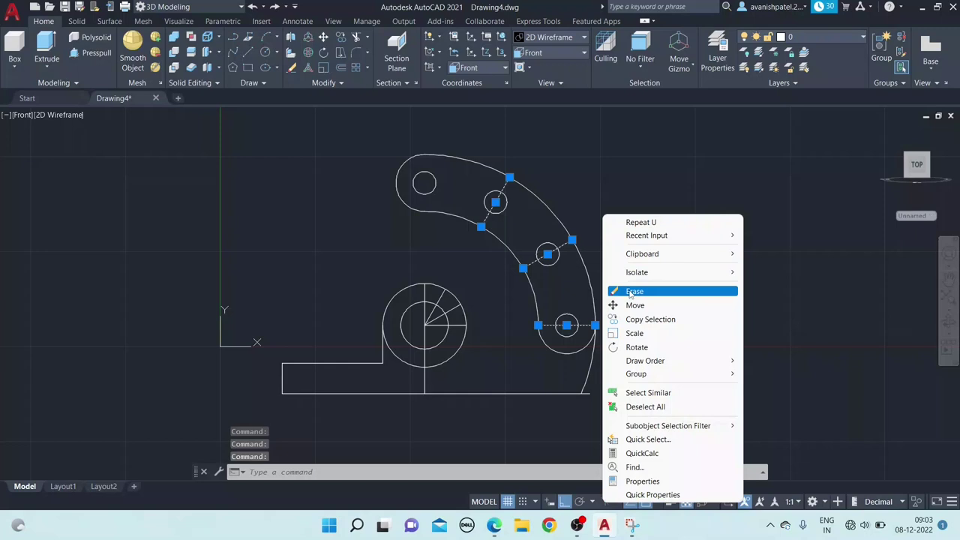
pyautogui.click(634, 293)
pyautogui.click(356, 38)
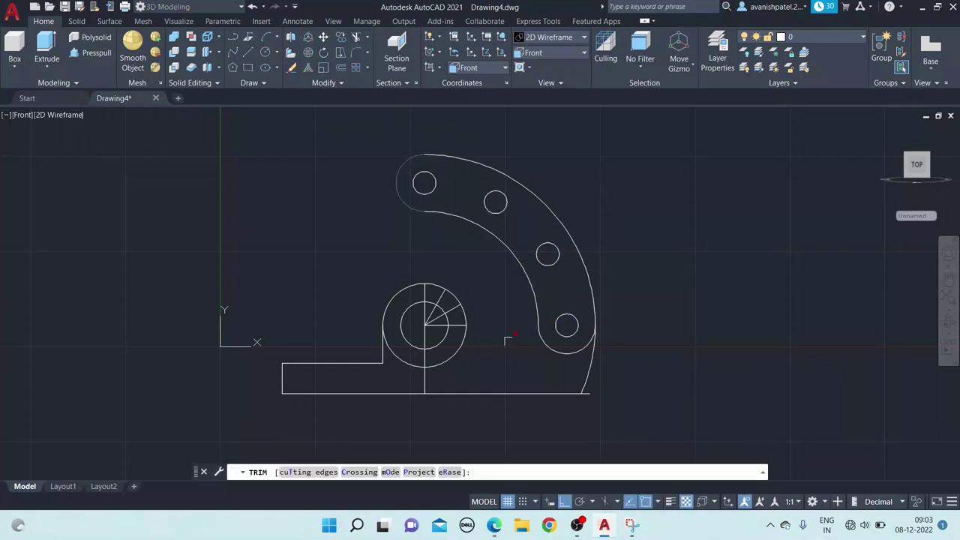
# - Trim the faint leftover arc and cut the radial lines back to the inner boss circle
pyautogui.click(594, 362)
pyautogui.scroll(4, 493, 351)
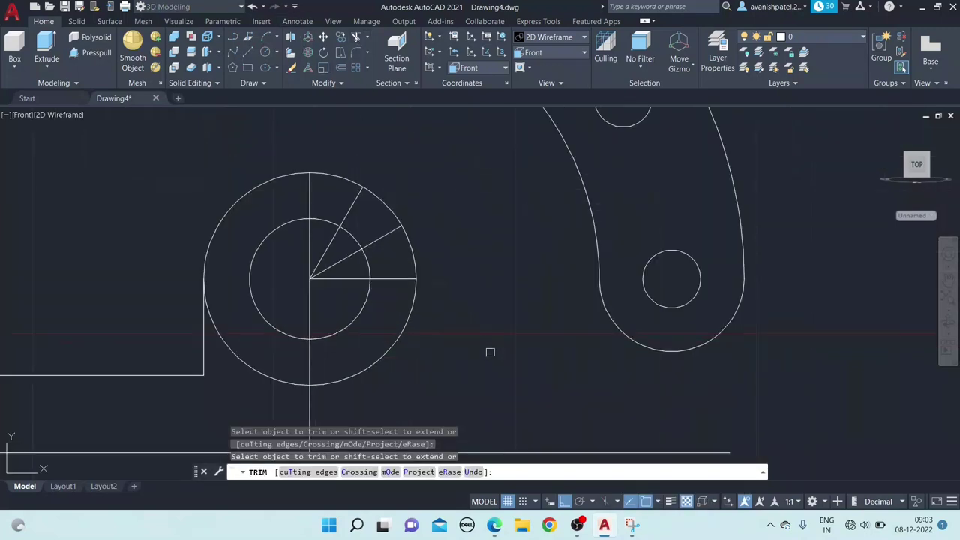
pyautogui.moveTo(389, 270); pyautogui.dragTo(351, 223)
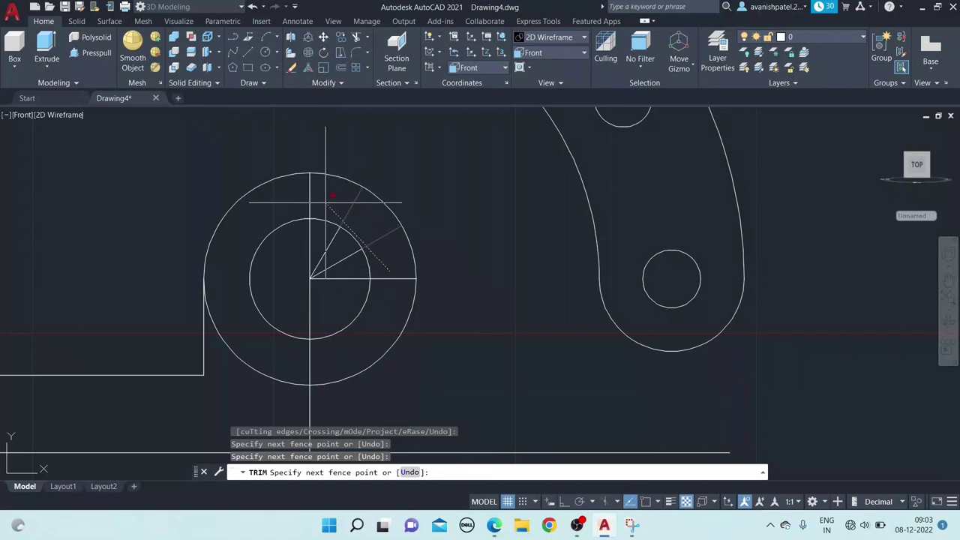
pyautogui.click(391, 277)
pyautogui.rightClick(435, 180)
pyautogui.click(454, 194)
# - Erase the three leftover sector lines and the vertical centre line through the boss
pyautogui.click(332, 240)
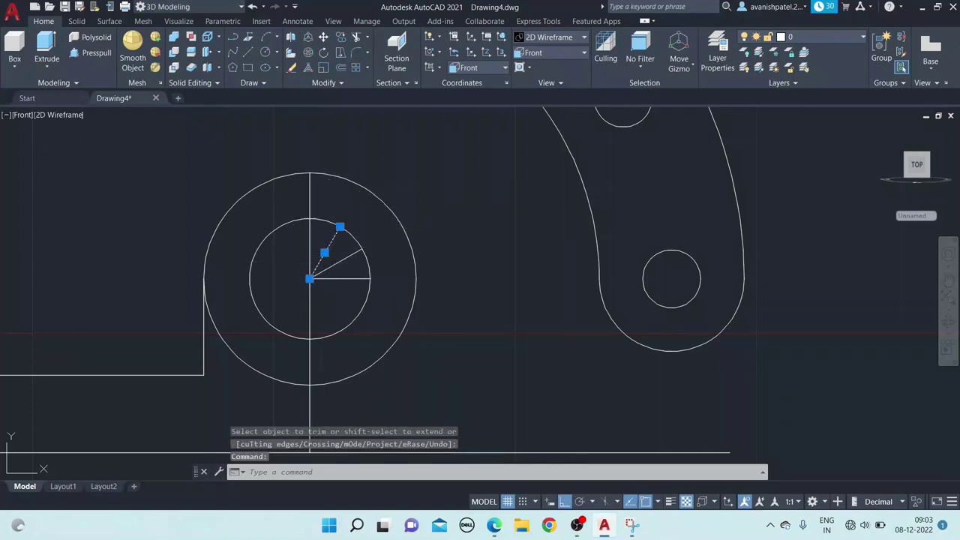
pyautogui.click(333, 266)
pyautogui.click(333, 278)
pyautogui.click(310, 252)
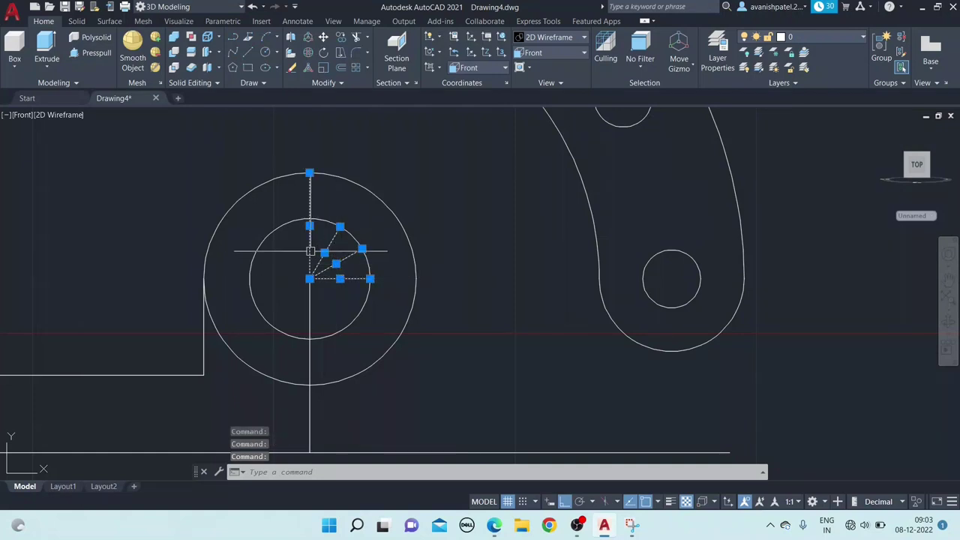
pyautogui.click(309, 303)
pyautogui.rightClick(407, 182)
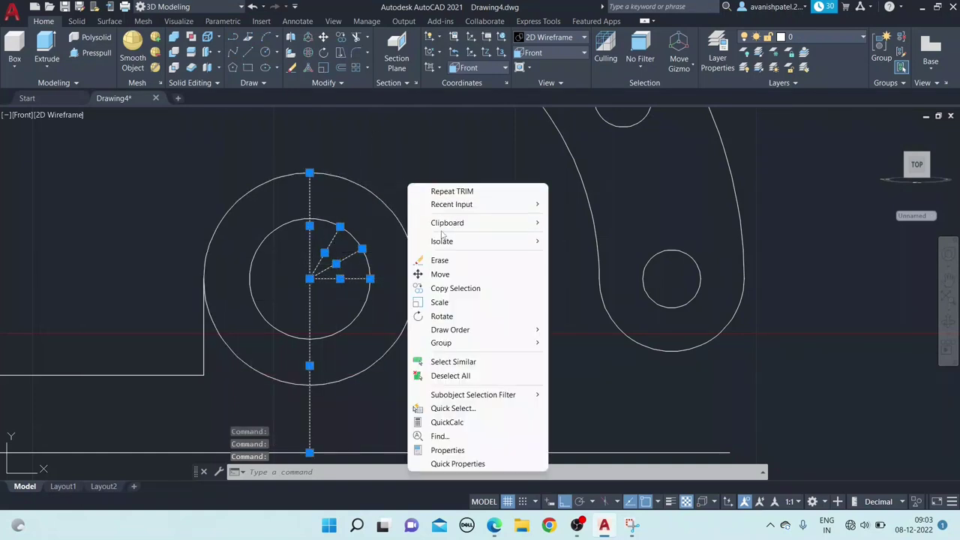
pyautogui.click(436, 259)
pyautogui.scroll(-3, 436, 259)
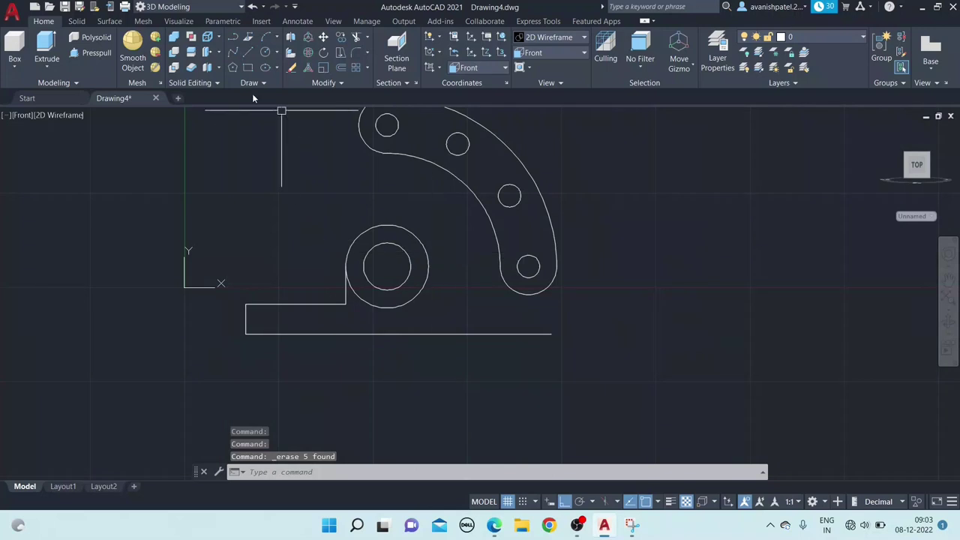
# - Draw a vertical line from the top hole's centre down to the boss
pyautogui.click(248, 54)
pyautogui.click(387, 126)
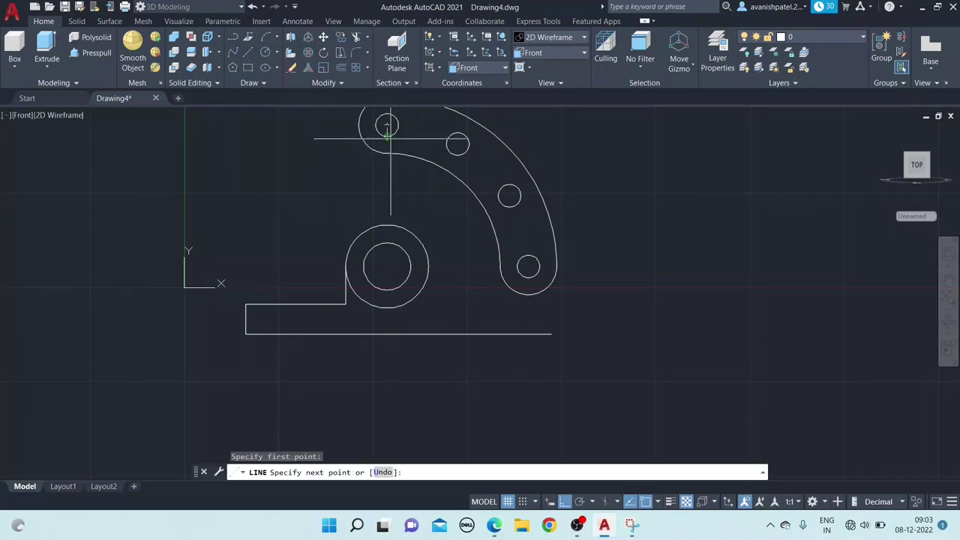
pyautogui.click(387, 266)
pyautogui.rightClick(436, 216)
pyautogui.click(435, 215)
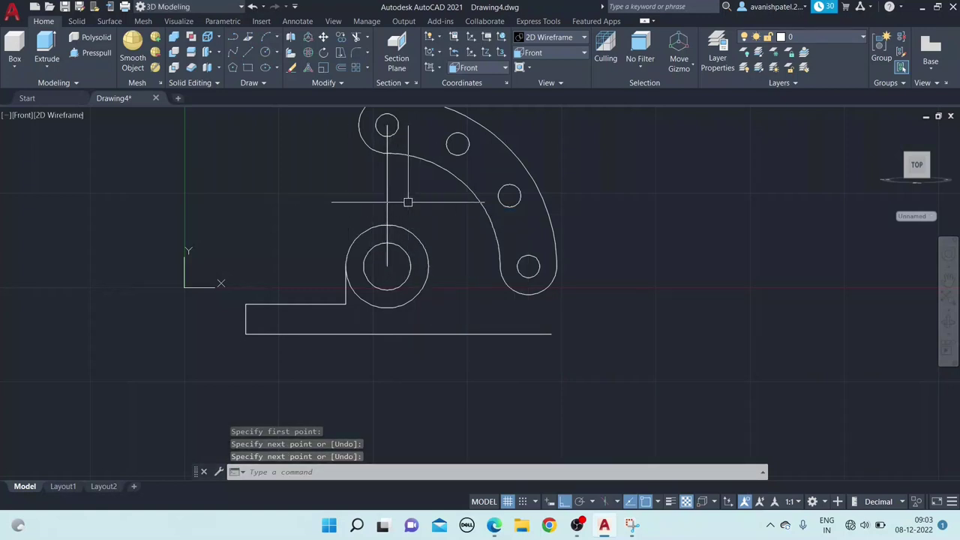
# - Offset the vertical line 15 units to each side to form the web
pyautogui.write('c')
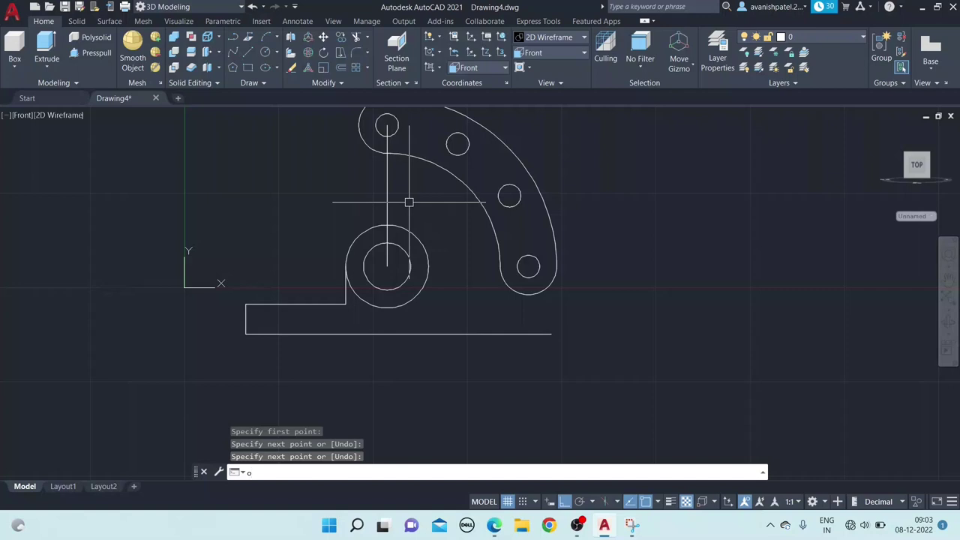
pyautogui.press('Return')
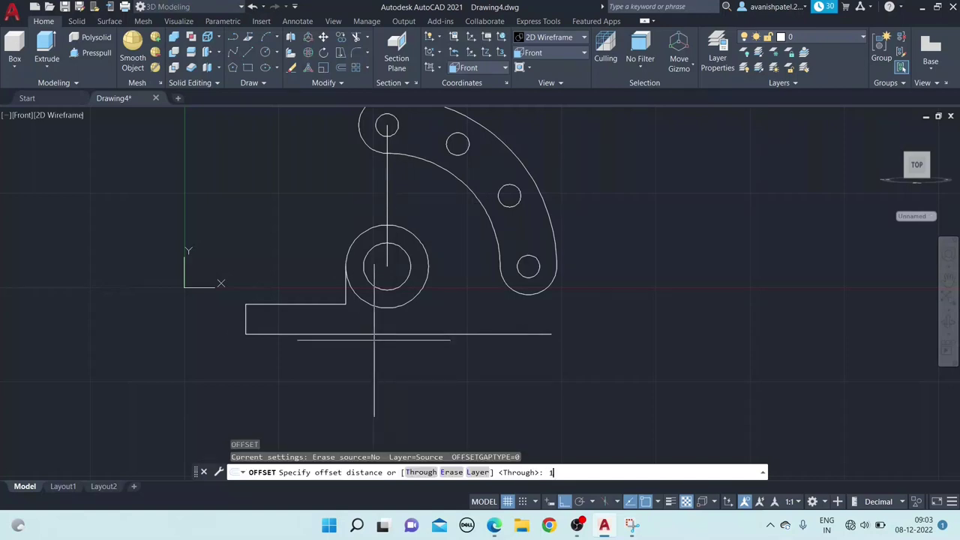
pyautogui.write('5')
pyautogui.press('Return')
pyautogui.click(388, 172)
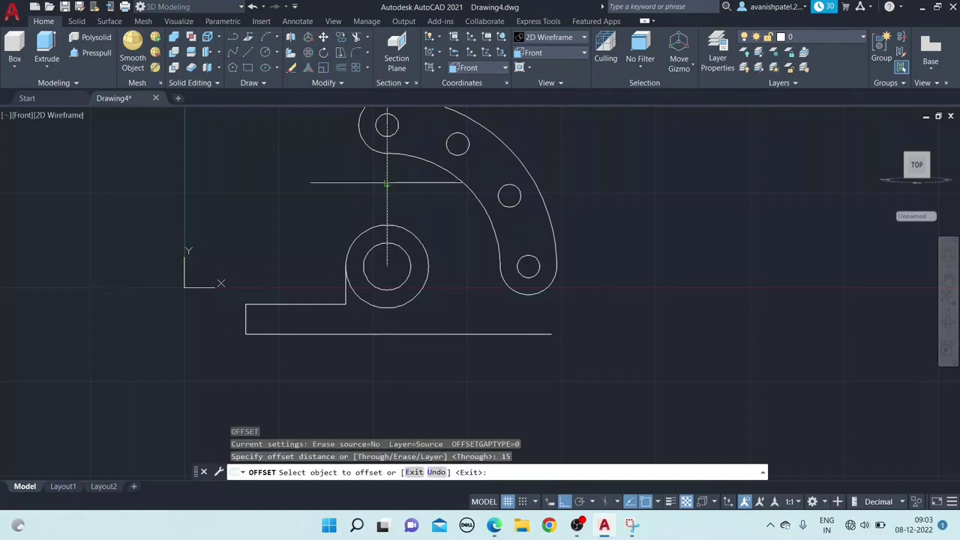
pyautogui.click(365, 196)
pyautogui.click(388, 198)
pyautogui.click(425, 197)
pyautogui.rightClick(578, 150)
pyautogui.click(592, 159)
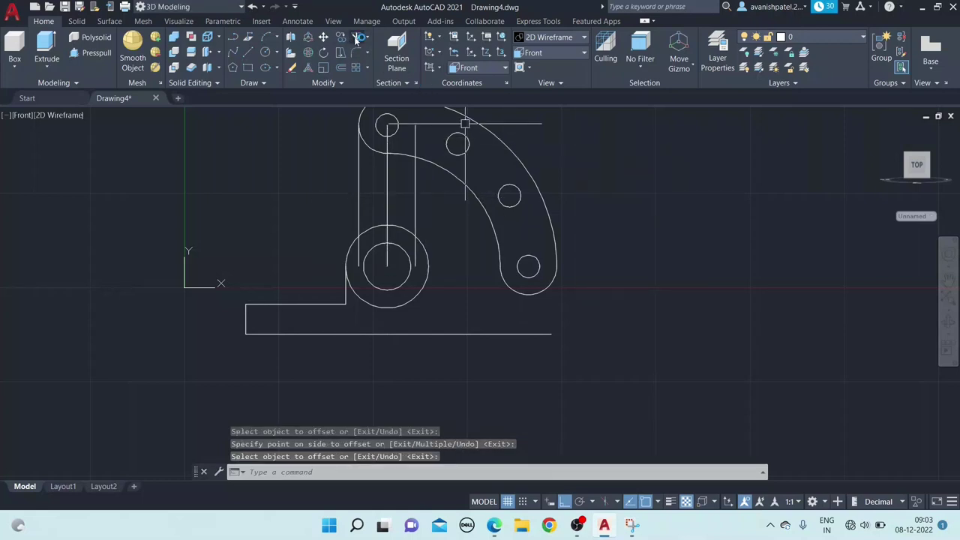
# - Trim the web line inside the boss circle and the segment between boss and arm
pyautogui.click(358, 38)
pyautogui.click(360, 249)
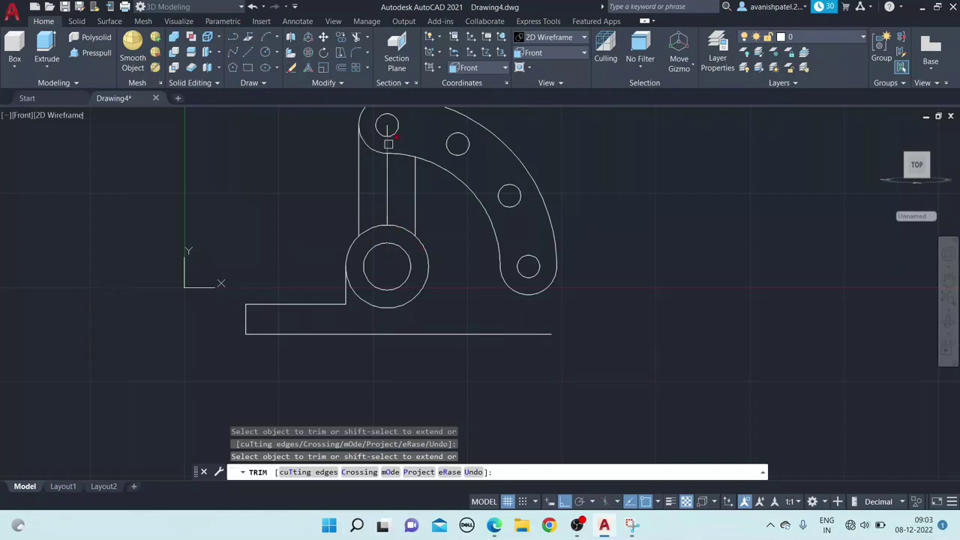
pyautogui.rightClick(580, 145)
pyautogui.click(588, 150)
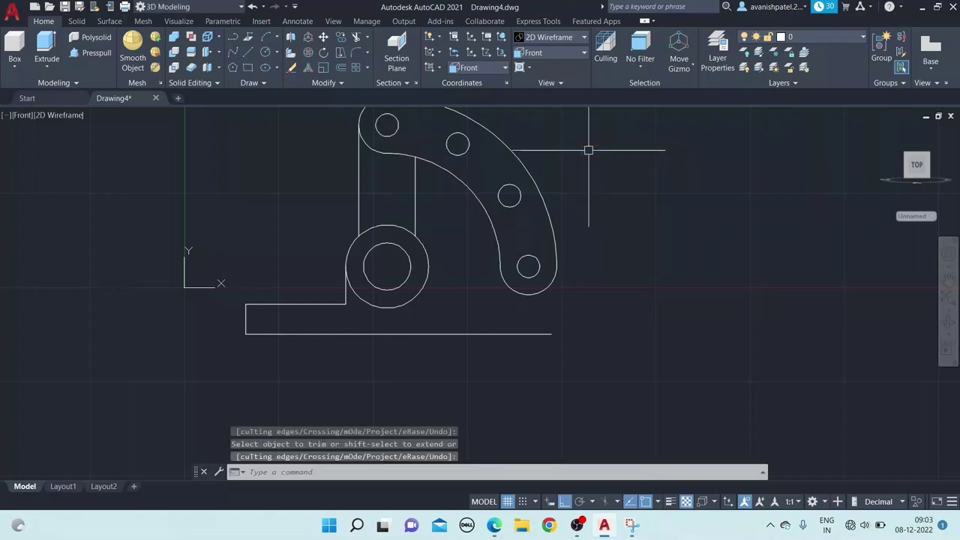
pyautogui.click(475, 284)
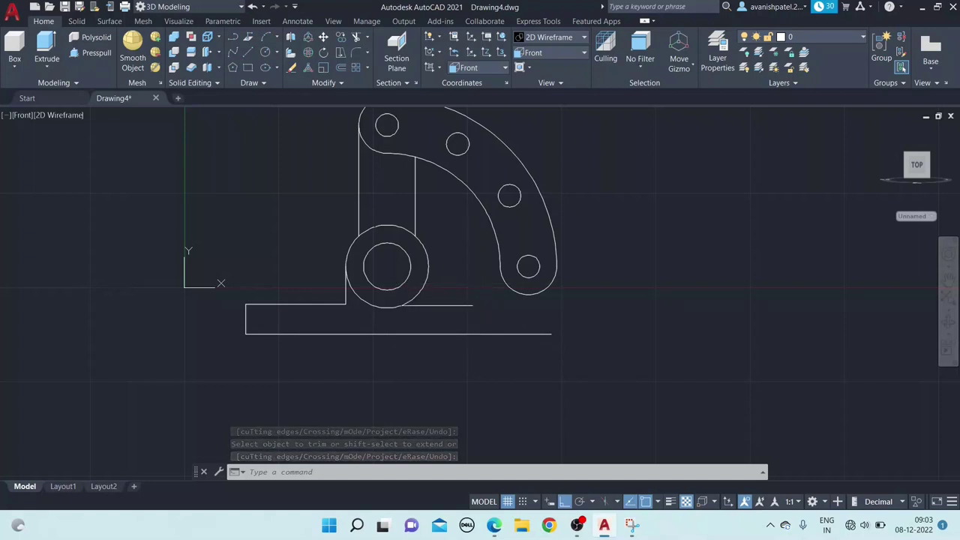
# - Offset the base plate's bottom line 27 units up to make its top edge
pyautogui.click(247, 472)
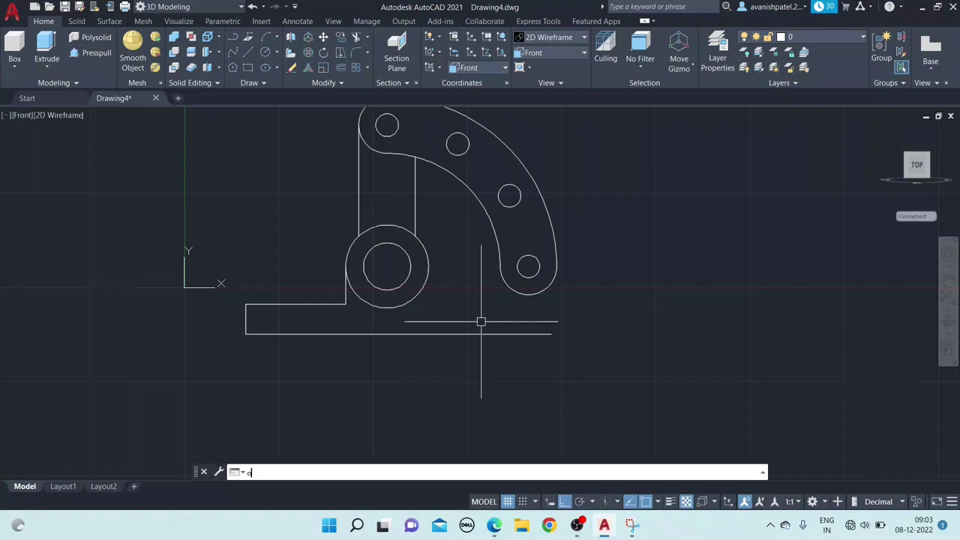
pyautogui.press('Return')
pyautogui.press('Return')
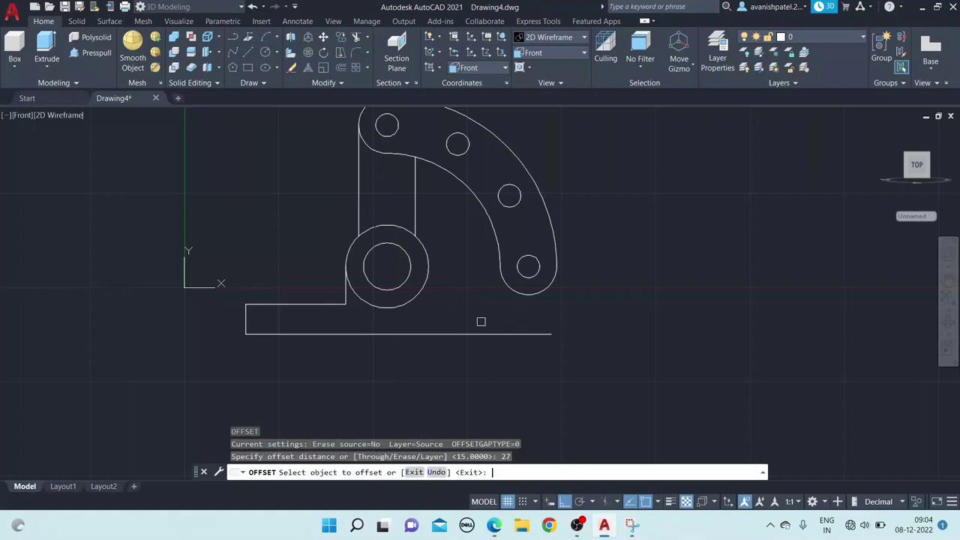
pyautogui.click(473, 334)
pyautogui.click(471, 306)
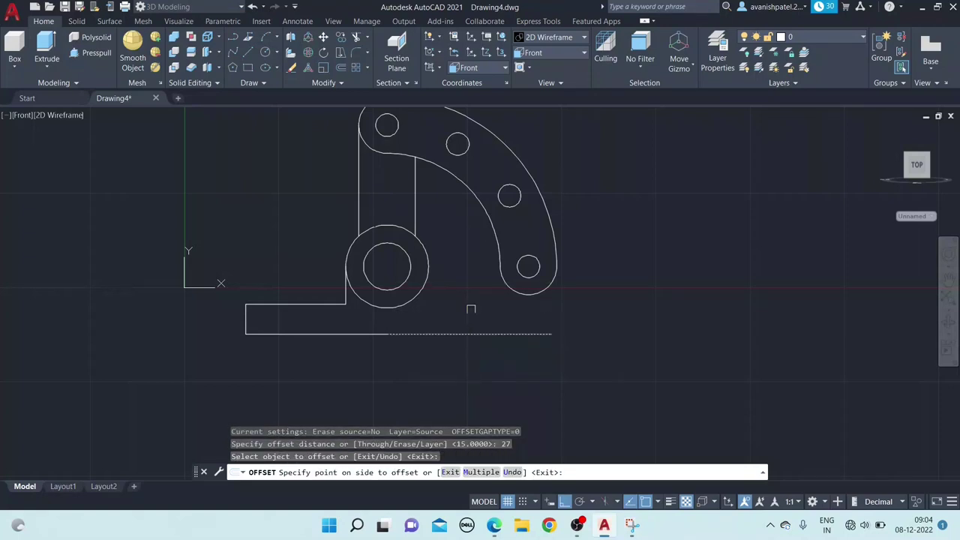
pyautogui.rightClick(482, 320)
pyautogui.click(498, 328)
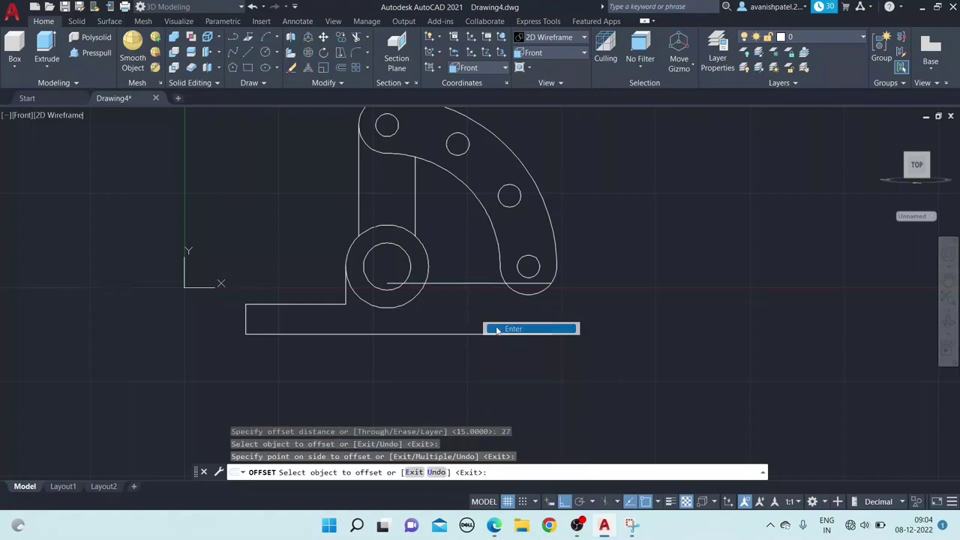
# - Draw the base plate's right edge from the bottom-right corner up to the top edge
pyautogui.write('l')
pyautogui.press('Return')
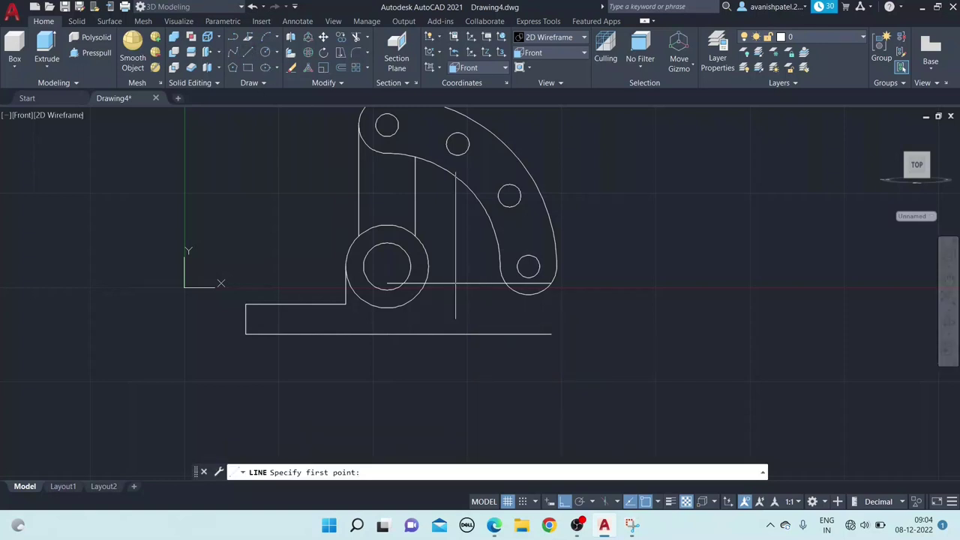
pyautogui.click(551, 334)
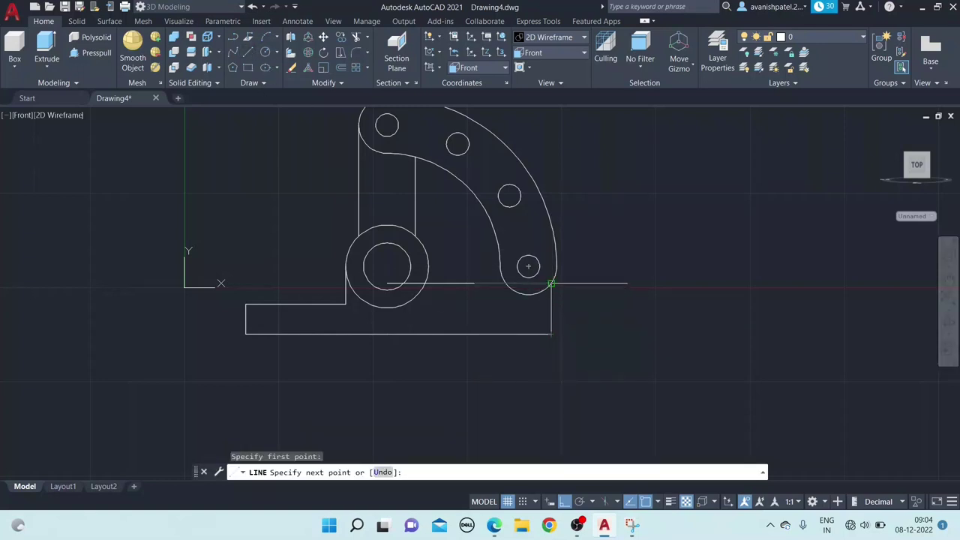
pyautogui.click(551, 284)
pyautogui.rightClick(552, 284)
pyautogui.click(574, 294)
# - Trim the overhanging end of the base plate's top edge and recentre the bracket
pyautogui.click(356, 51)
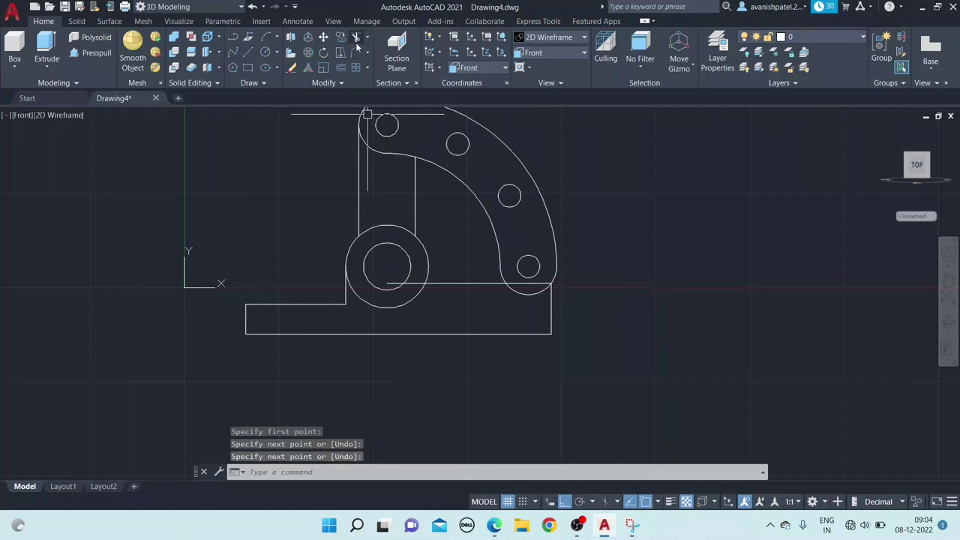
pyautogui.click(421, 281)
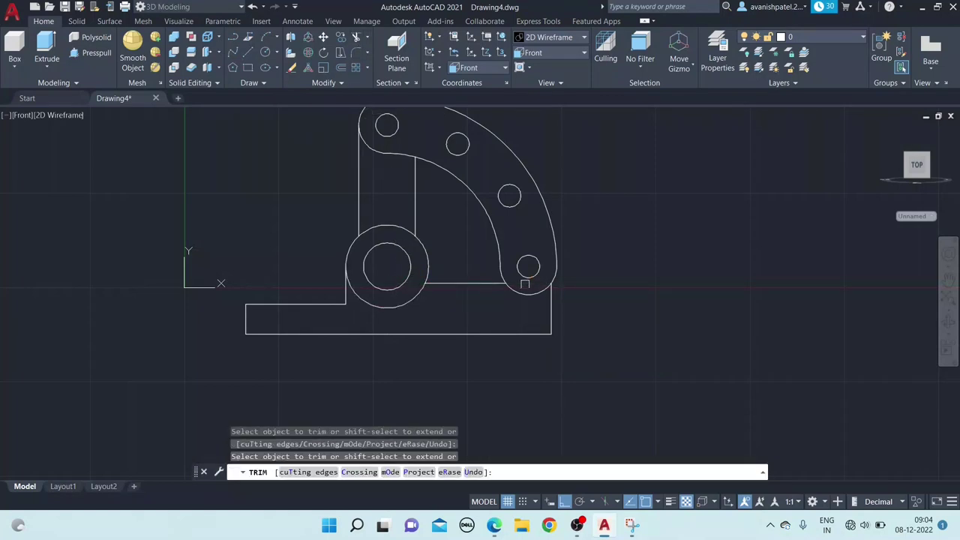
pyautogui.rightClick(619, 242)
pyautogui.click(634, 253)
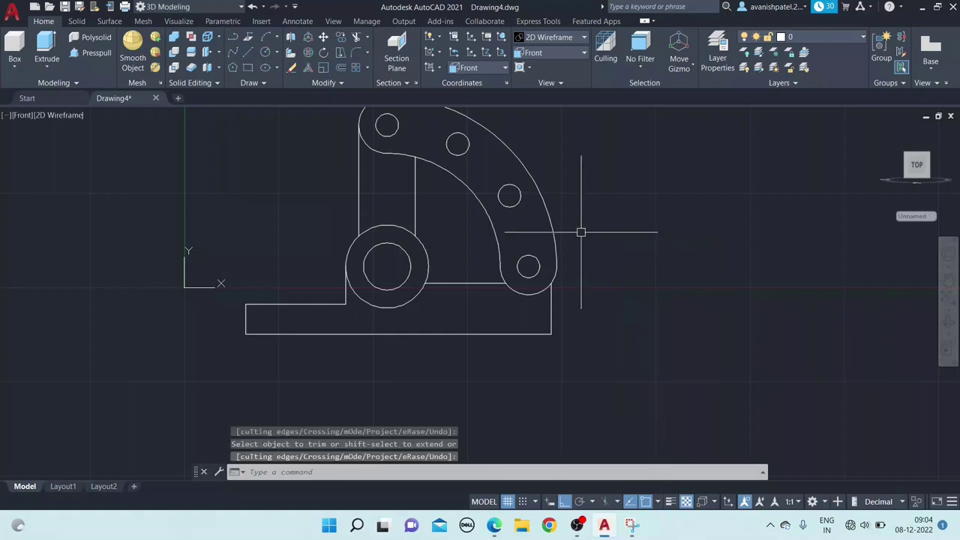
pyautogui.scroll(2, 575, 242)
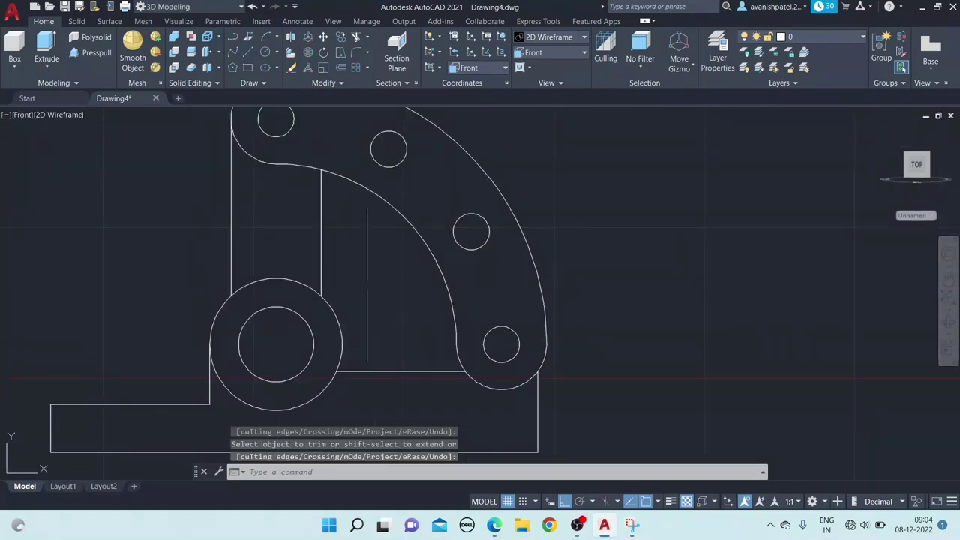
pyautogui.moveTo(420, 284); pyautogui.dragTo(541, 245, button='middle')
pyautogui.scroll(-2, 545, 278)
pyautogui.scroll(2, 600, 275)
pyautogui.scroll(-2, 547, 275)
pyautogui.moveTo(544, 269); pyautogui.dragTo(538, 293, button='middle')
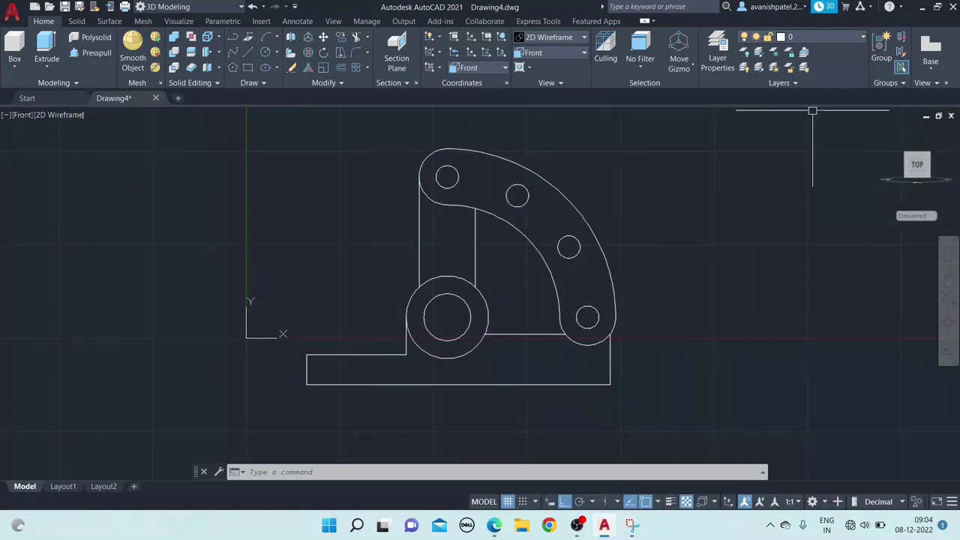
pyautogui.moveTo(916, 165)
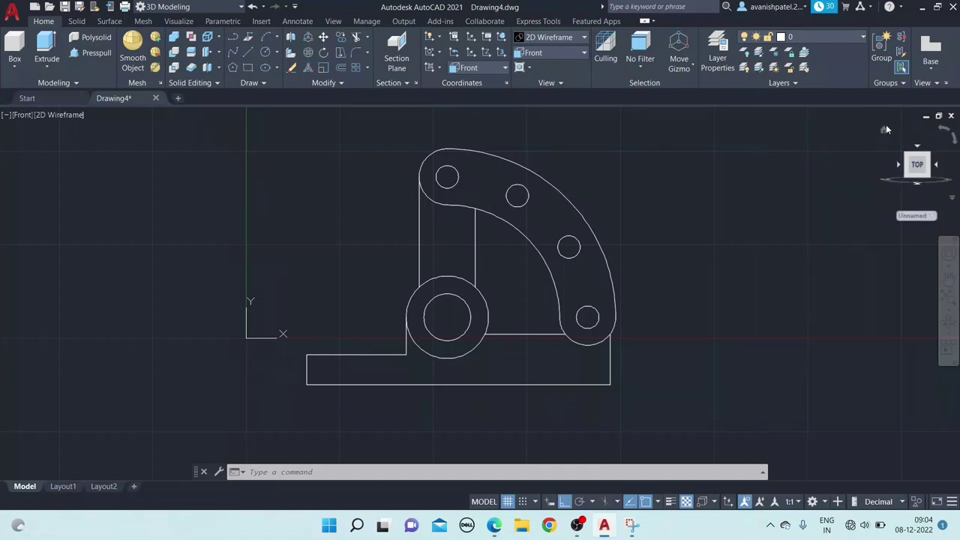
# - Switch to the southwest isometric view and recentre the model
pyautogui.click(578, 53)
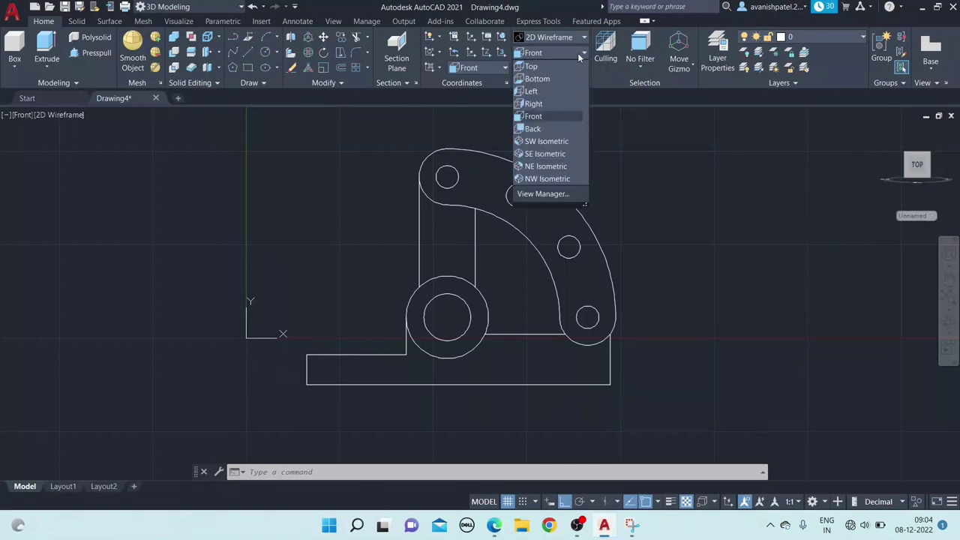
pyautogui.click(556, 141)
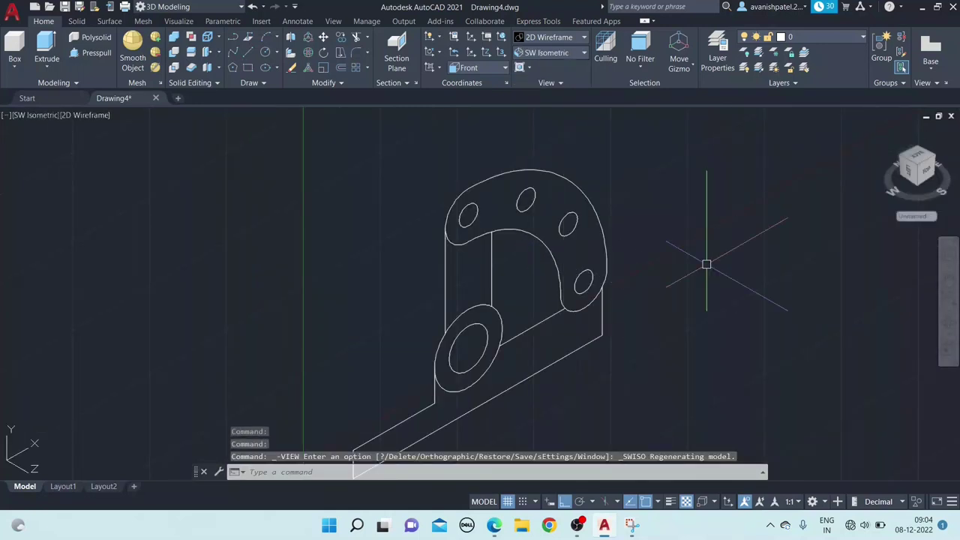
pyautogui.scroll(-2, 706, 264)
pyautogui.moveTo(707, 267); pyautogui.dragTo(620, 220, button='middle')
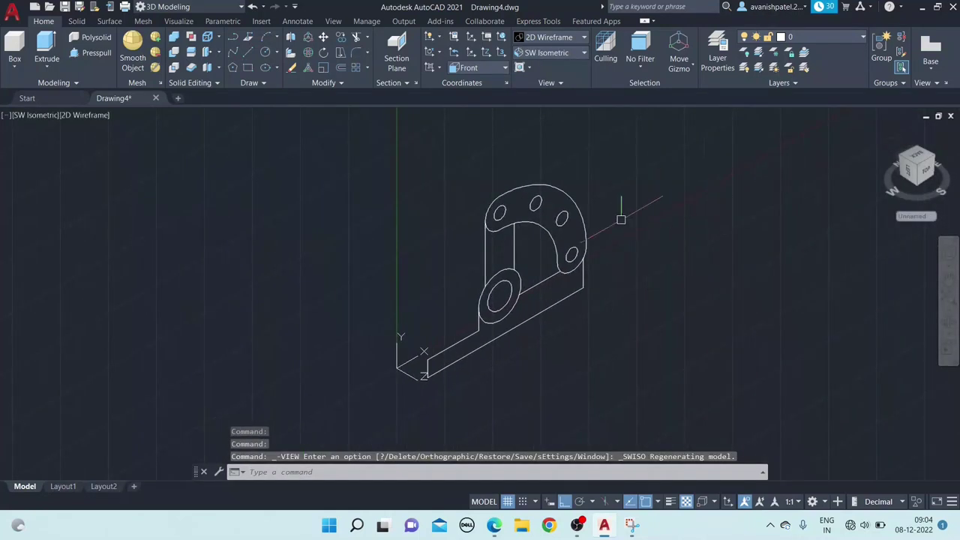
# - Press-pull the base plate to 56 and the boss ring to 66
pyautogui.click(89, 51)
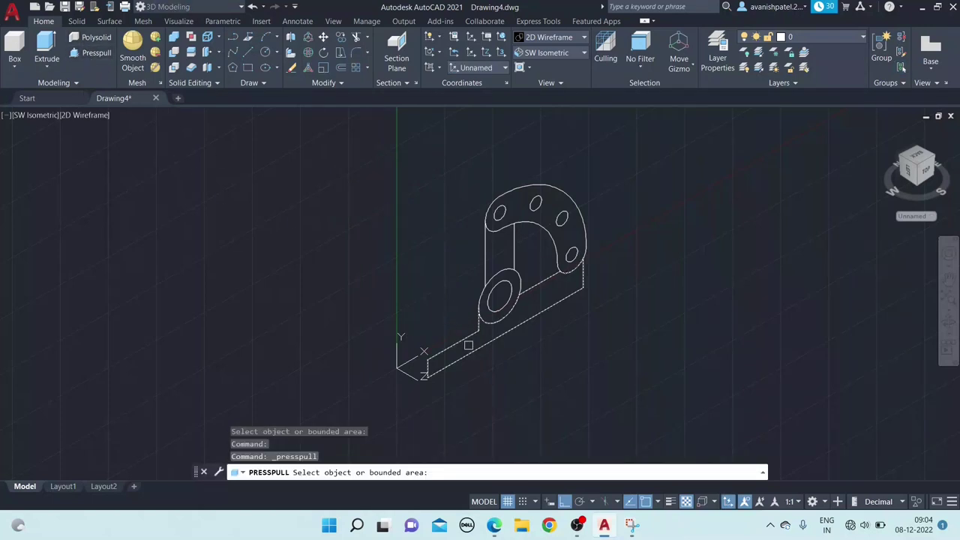
pyautogui.click(444, 353)
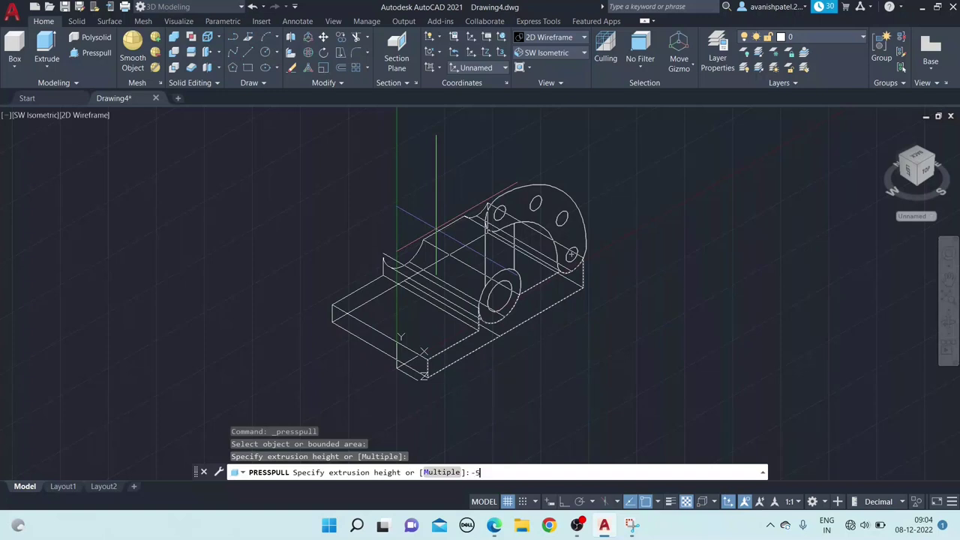
pyautogui.write('6')
pyautogui.press('Return')
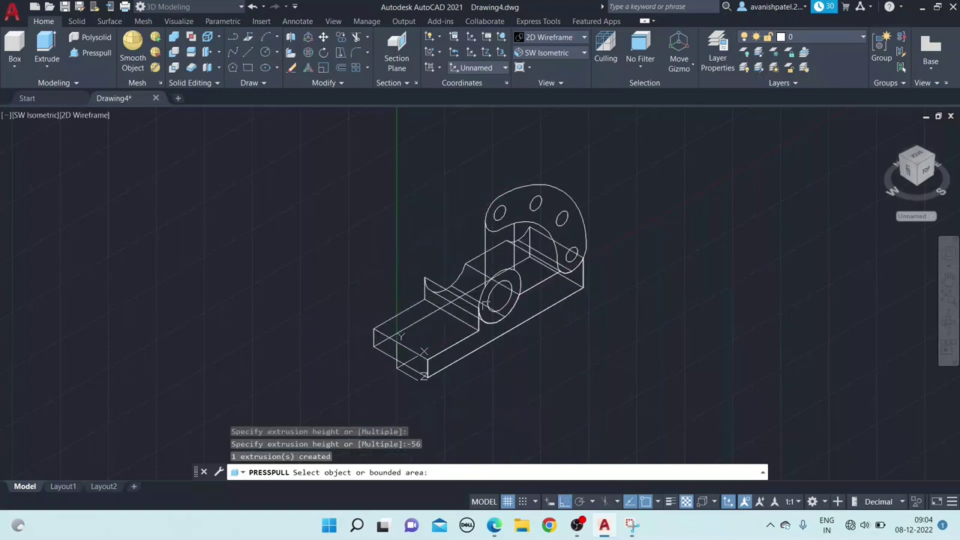
pyautogui.scroll(6, 480, 303)
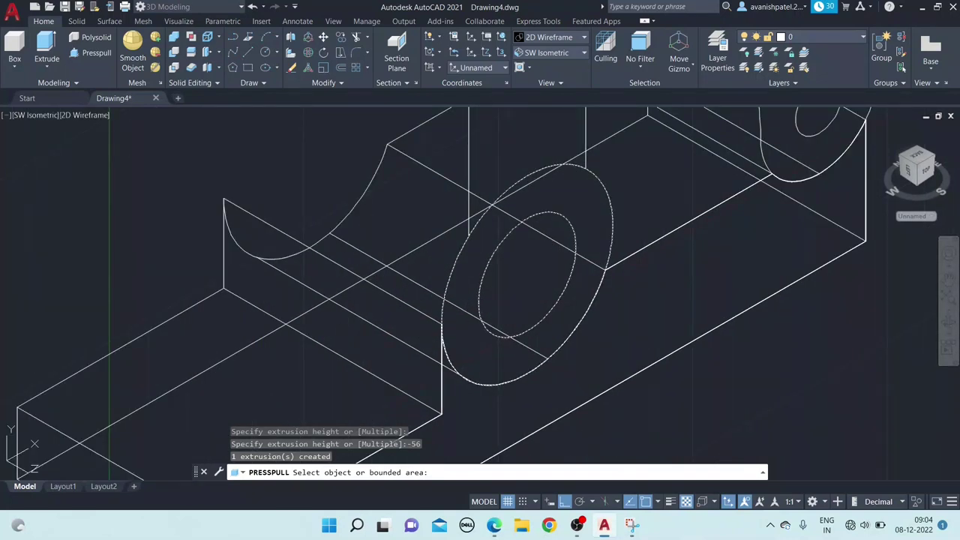
pyautogui.click(465, 300)
pyautogui.write('-60')
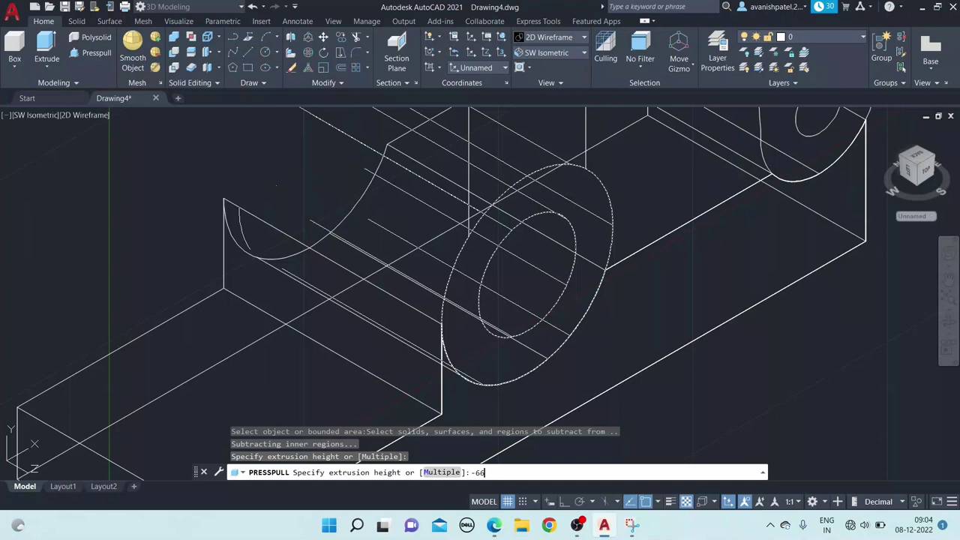
pyautogui.press('Return')
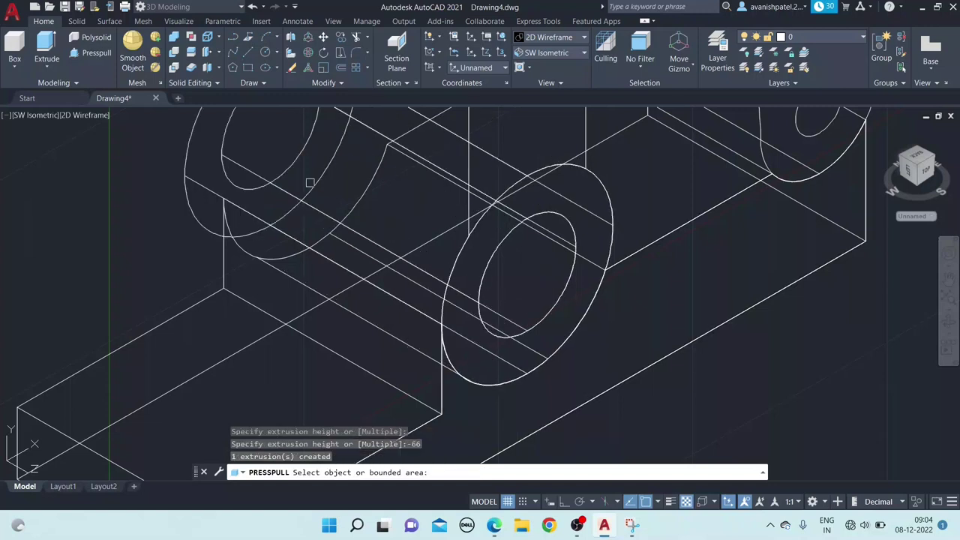
# - Press-pull the thin rib to 12 and the holed quarter-round arm to 17
pyautogui.scroll(-4, 325, 198)
pyautogui.moveTo(327, 198); pyautogui.dragTo(331, 255, button='middle')
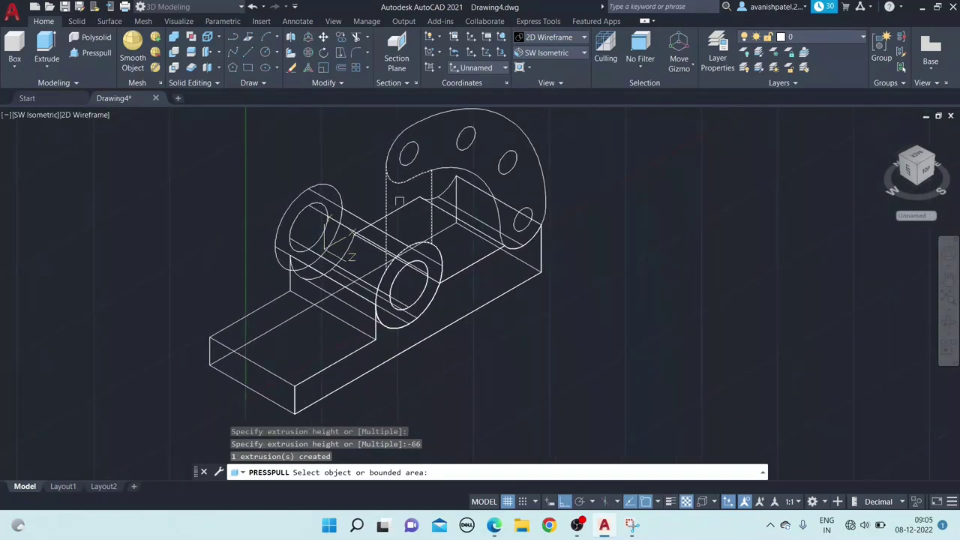
pyautogui.click(414, 199)
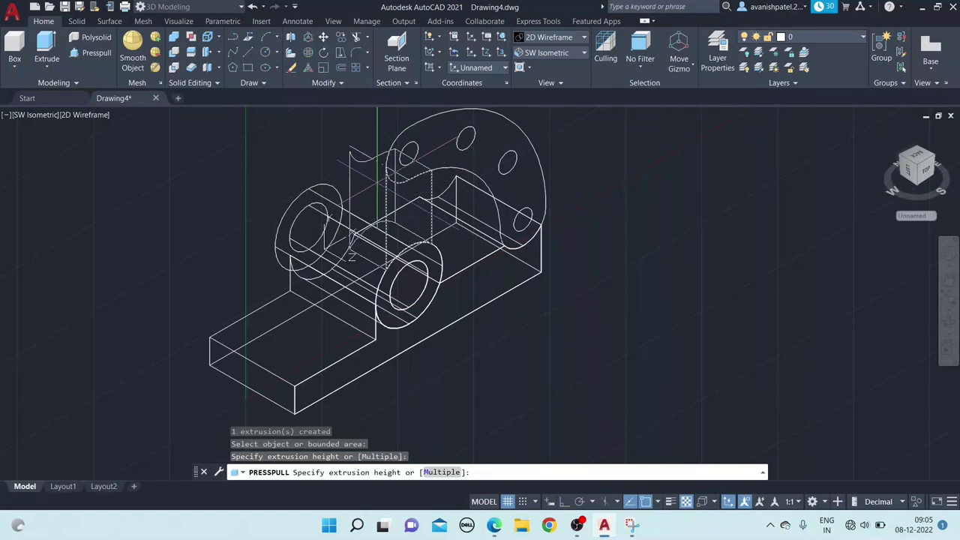
pyautogui.write('-12')
pyautogui.press('Return')
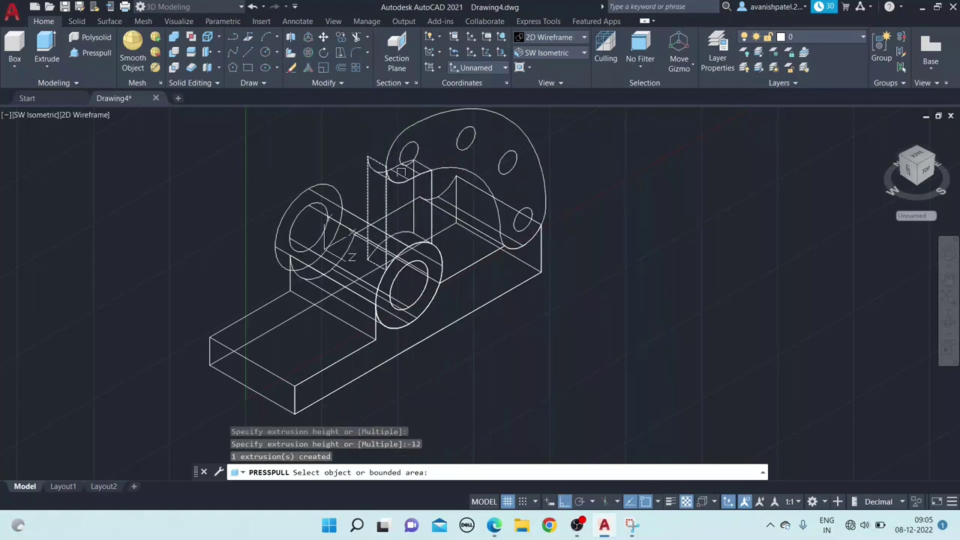
pyautogui.click(444, 136)
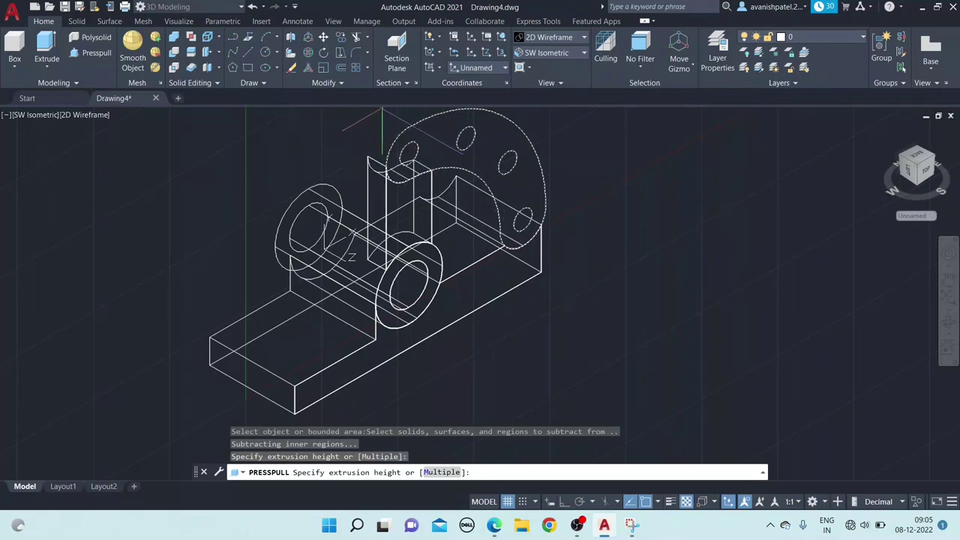
pyautogui.write('-17')
pyautogui.press('Return')
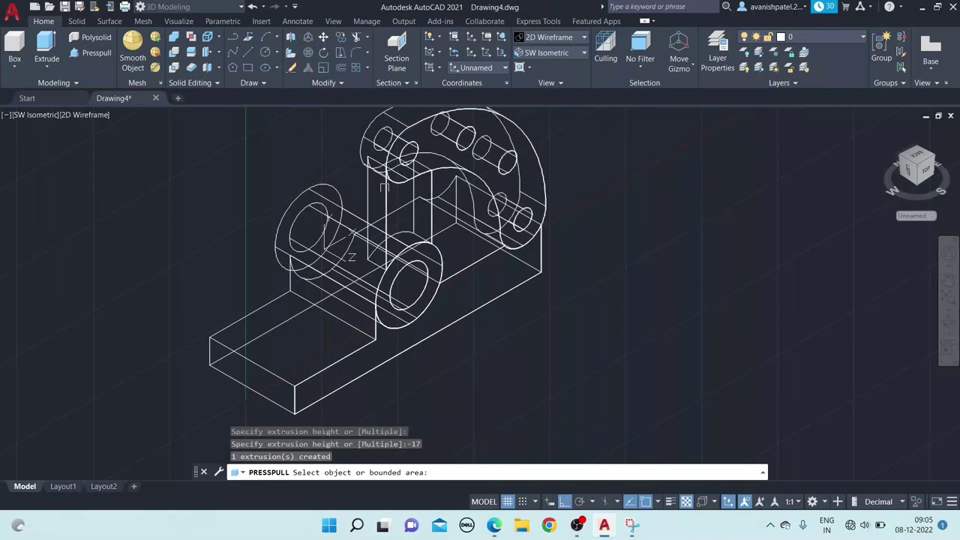
pyautogui.press('Return')
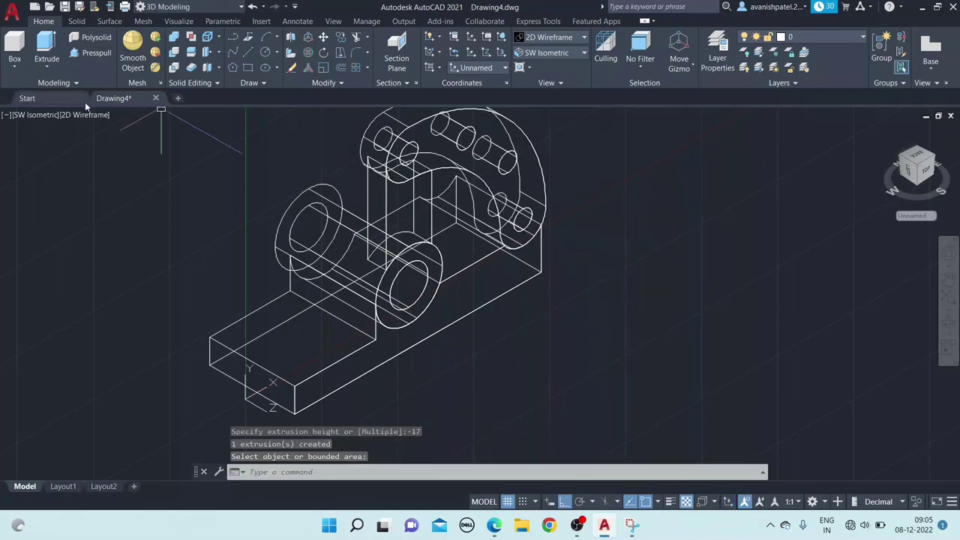
# - Switch the bracket to the Shades of Gray visual style and compare it with the reference drawing
pyautogui.click(85, 115)
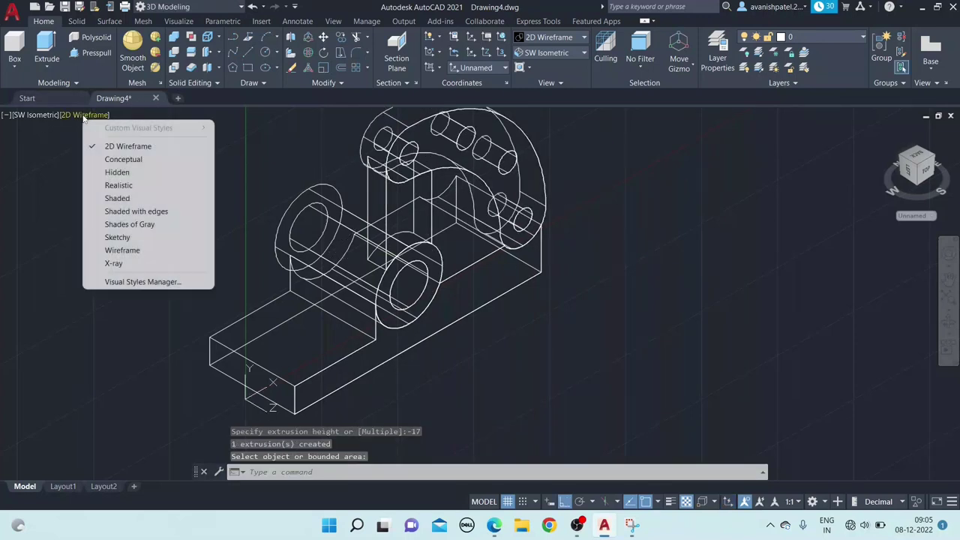
pyautogui.click(128, 225)
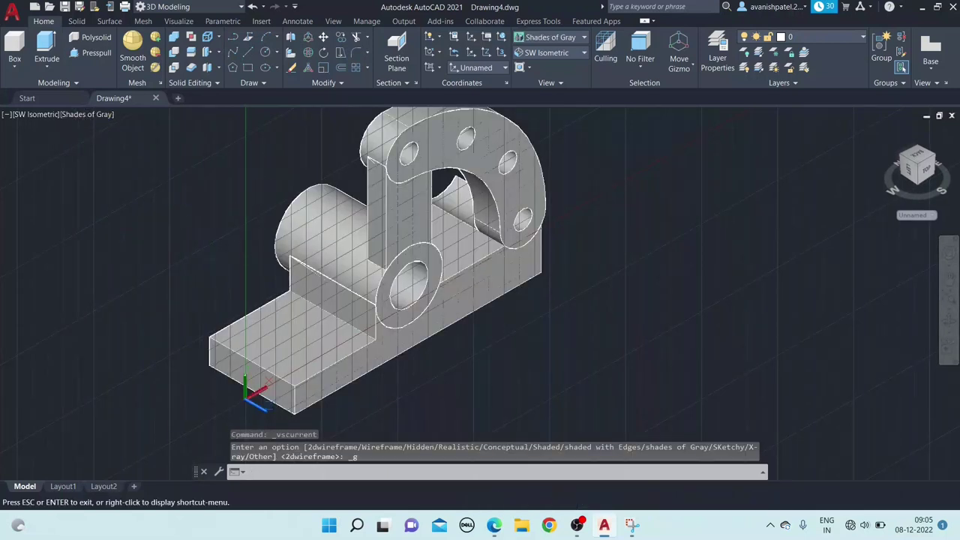
pyautogui.moveTo(210, 218); pyautogui.dragTo(262, 232, button='middle')
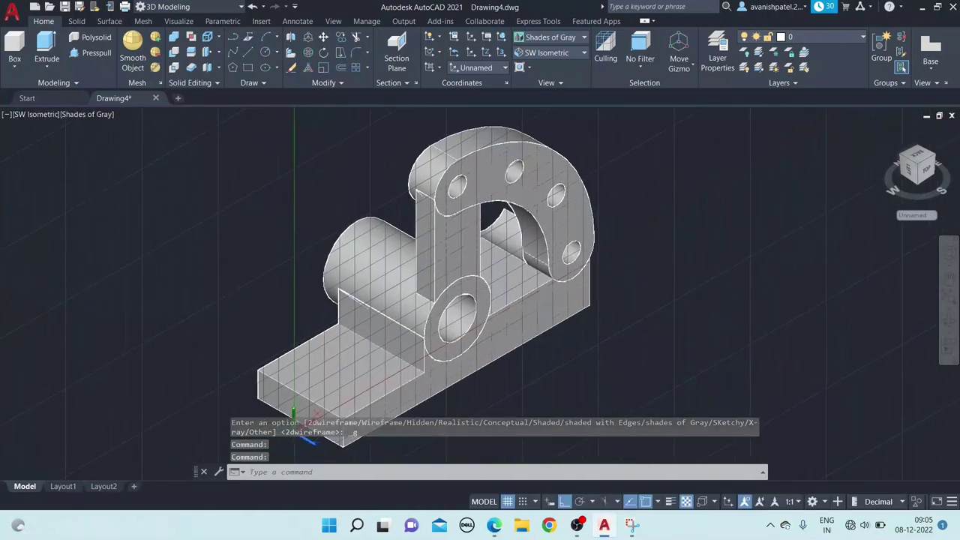
pyautogui.click(631, 525)
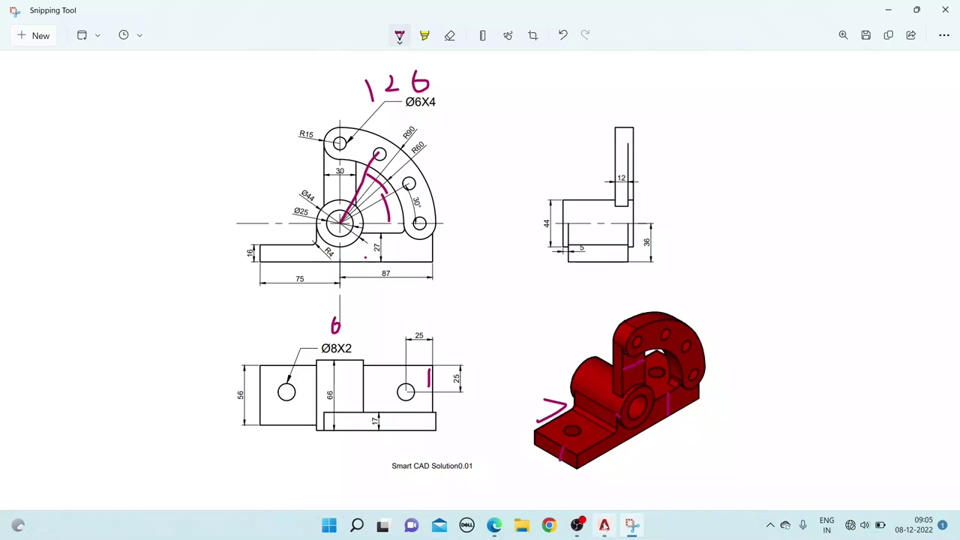
pyautogui.click(603, 525)
pyautogui.scroll(2, 504, 337)
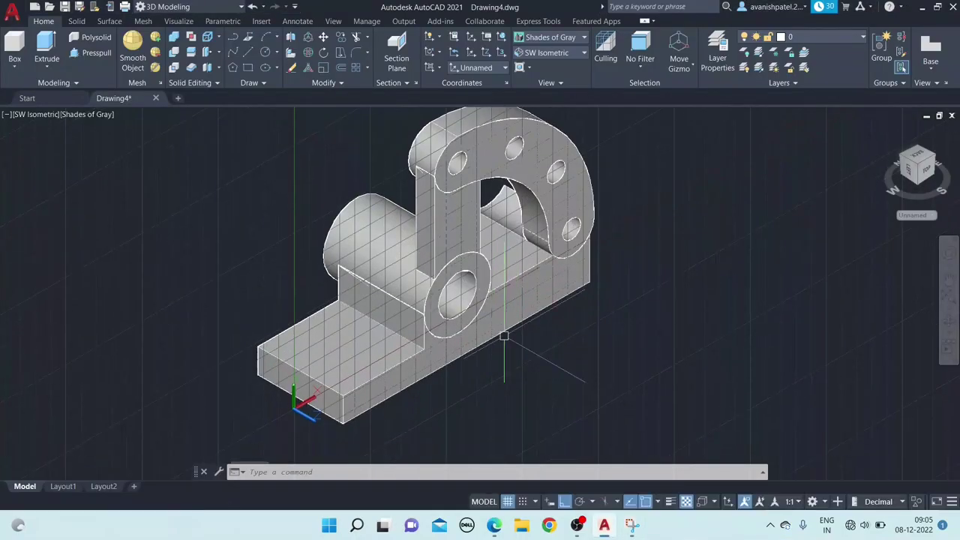
# - Move the boss cylinder 5 units along one axis
pyautogui.click(379, 257)
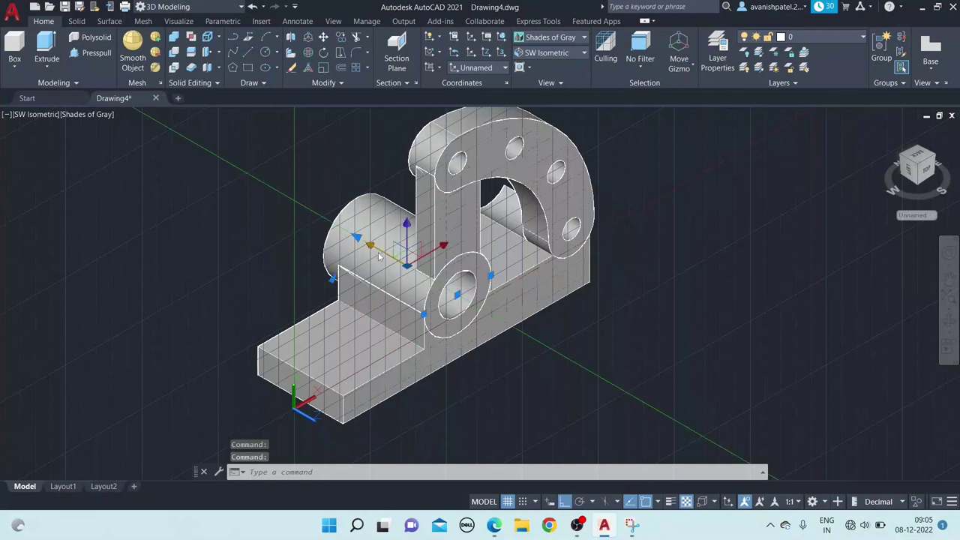
pyautogui.click(386, 253)
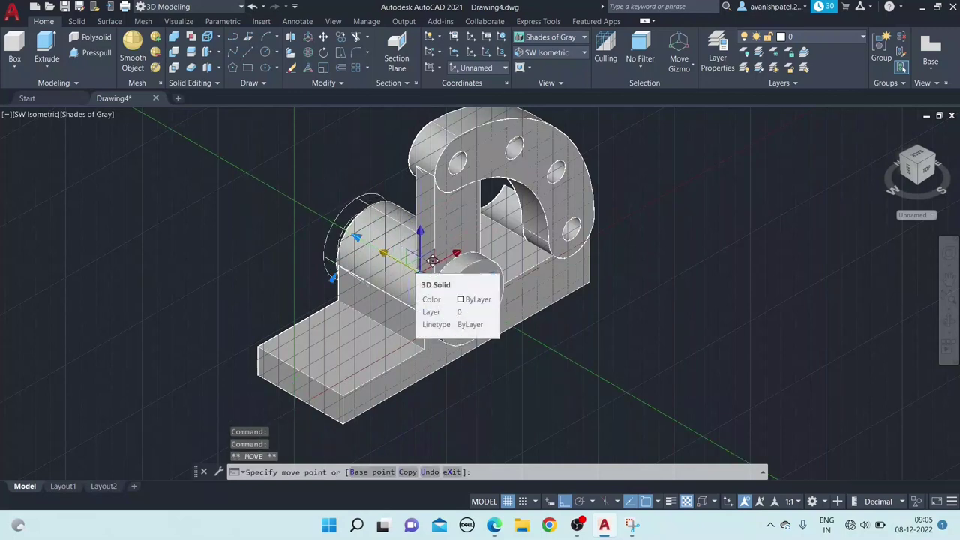
pyautogui.write('5')
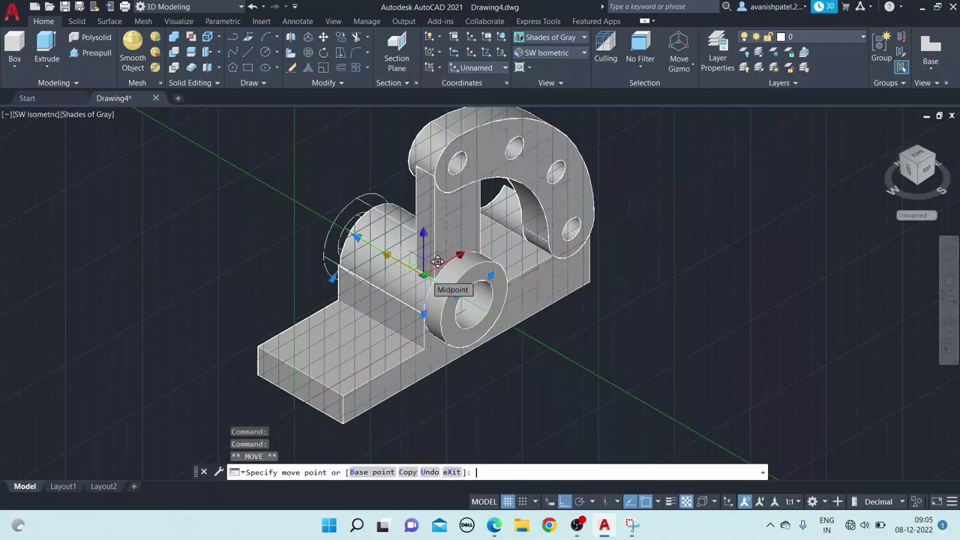
pyautogui.press('Return')
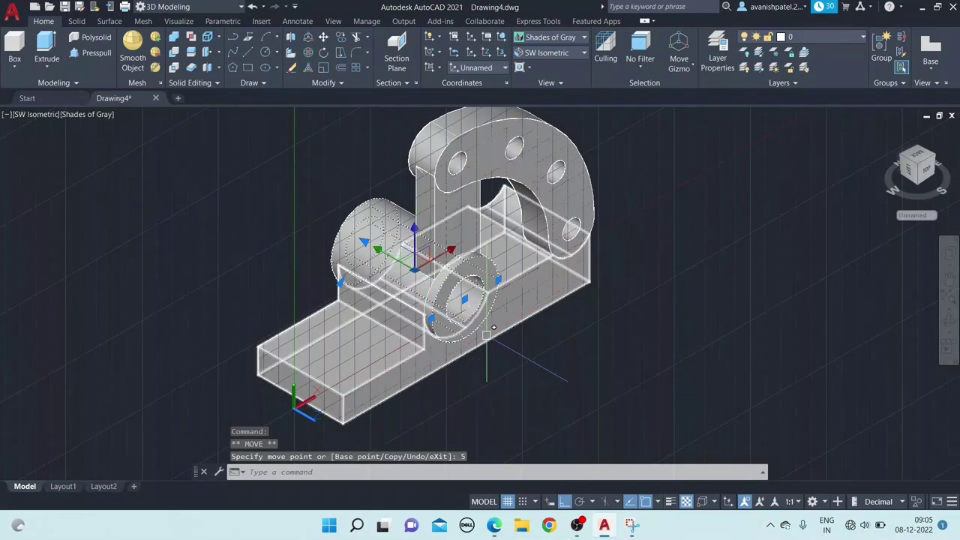
pyautogui.press('Escape')
pyautogui.press('Escape')
# - Move the holed quarter-round arm solid 5 units along one axis
pyautogui.click(458, 140)
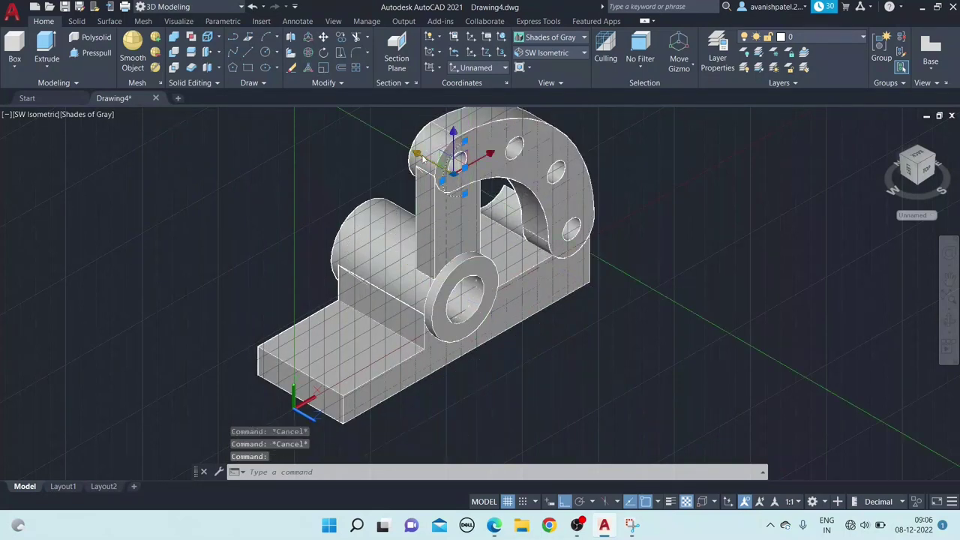
pyautogui.click(459, 160)
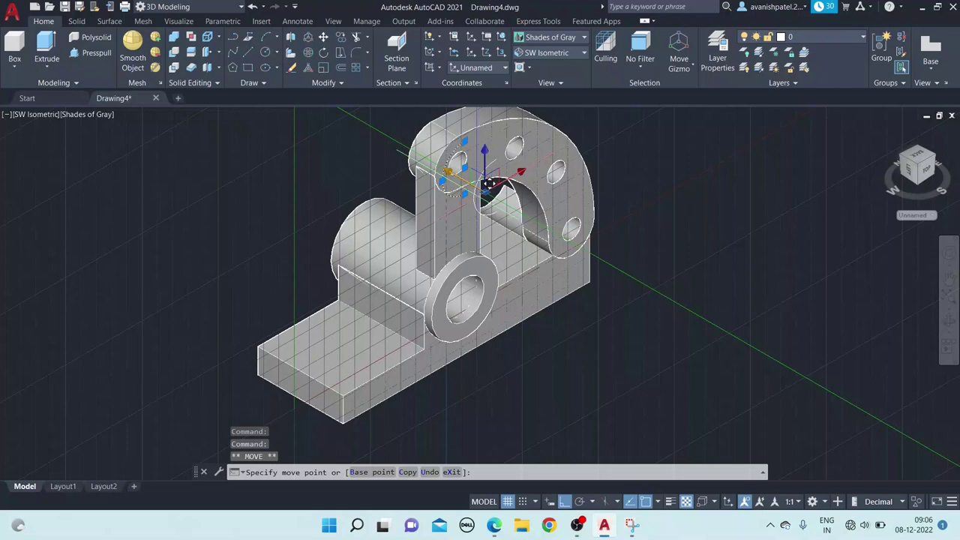
pyautogui.press('Escape')
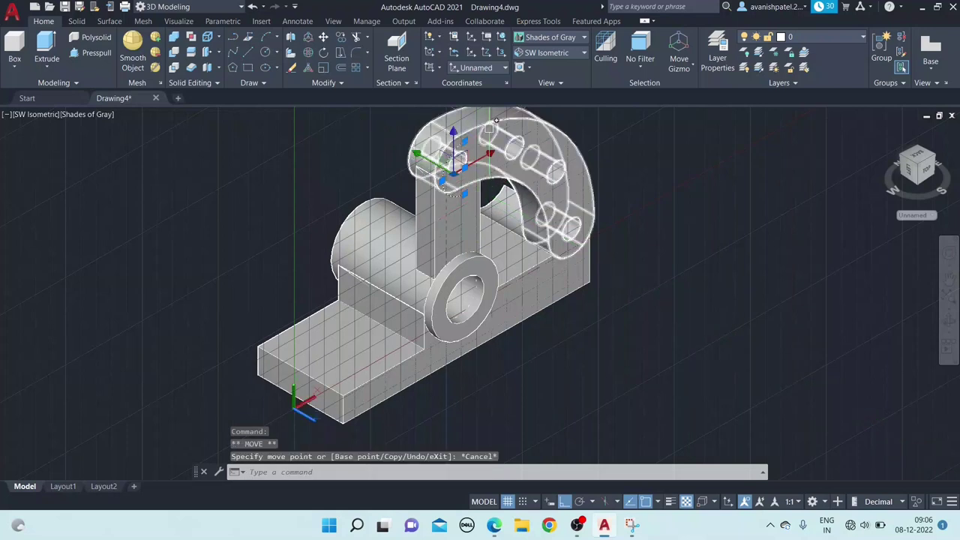
pyautogui.click(491, 147)
pyautogui.click(498, 151)
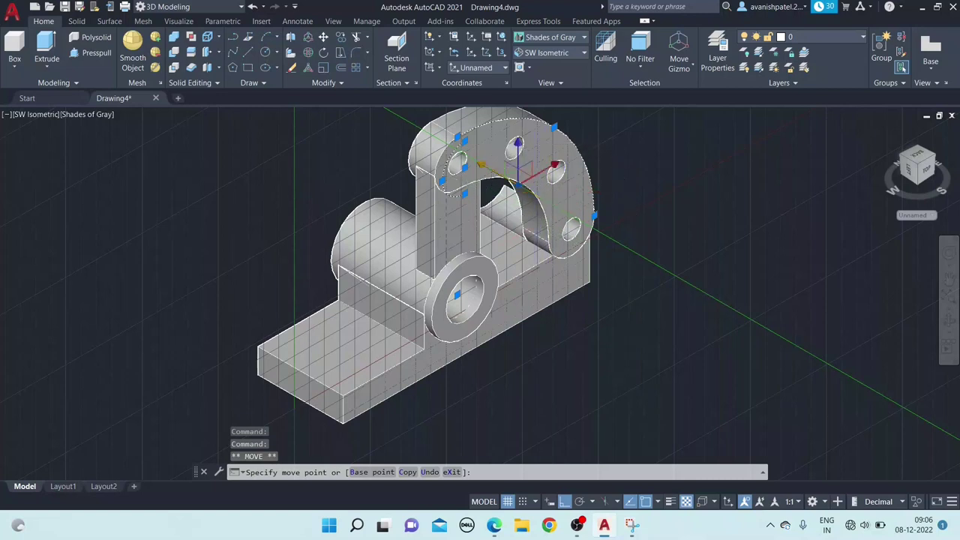
pyautogui.press('Escape')
pyautogui.press('Escape')
pyautogui.press('Escape')
pyautogui.press('Escape')
pyautogui.click(424, 150)
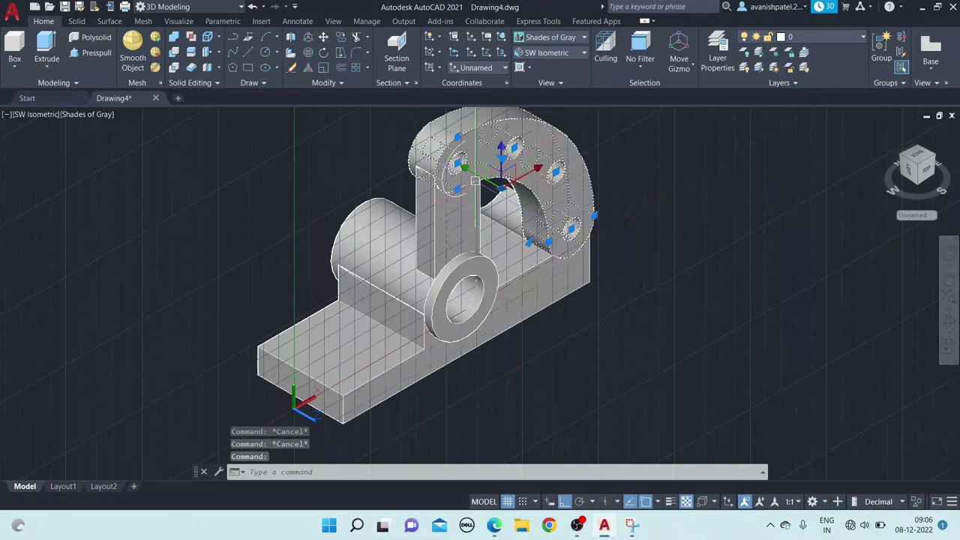
pyautogui.click(500, 182)
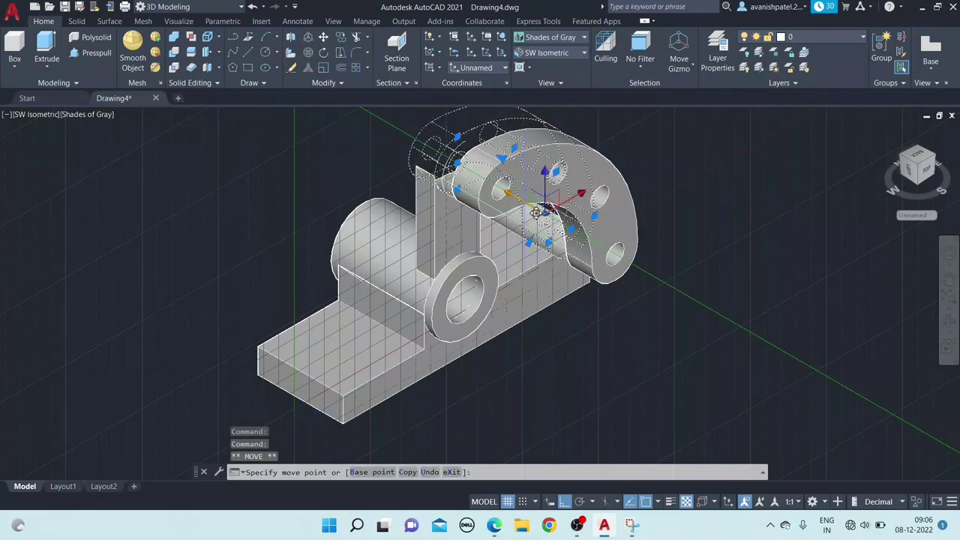
pyautogui.write('5')
pyautogui.press('Return')
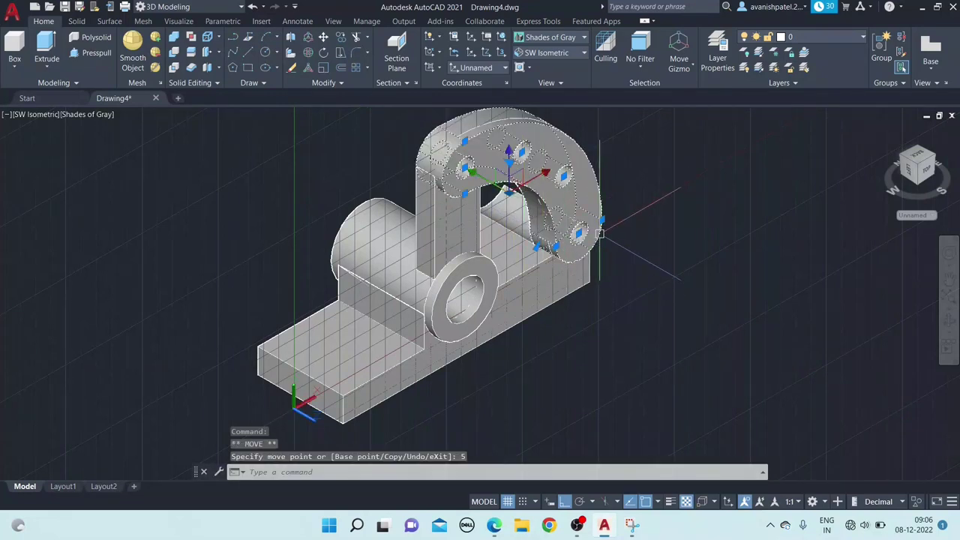
pyautogui.press('Escape')
pyautogui.press('Escape')
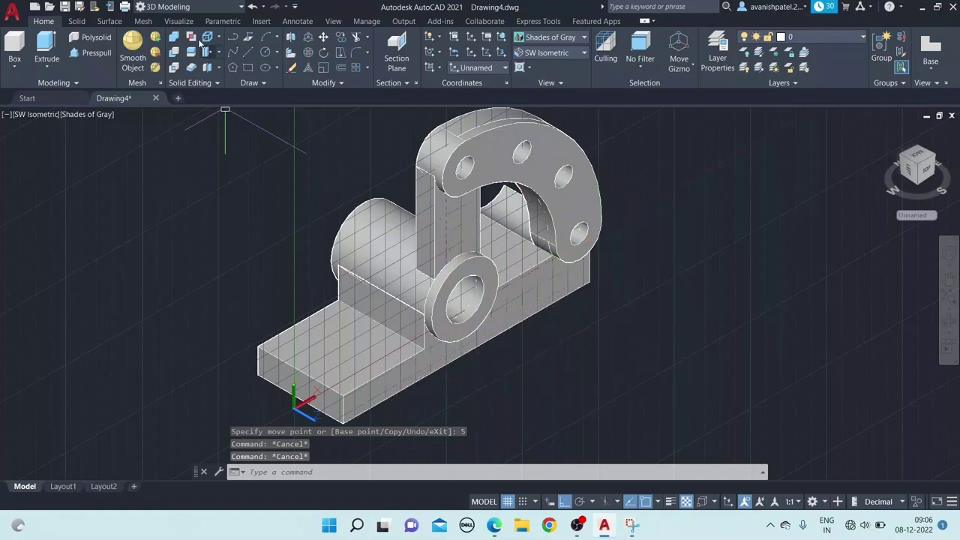
# - Union the arm, rib, boss and base block into a single solid
pyautogui.click(174, 38)
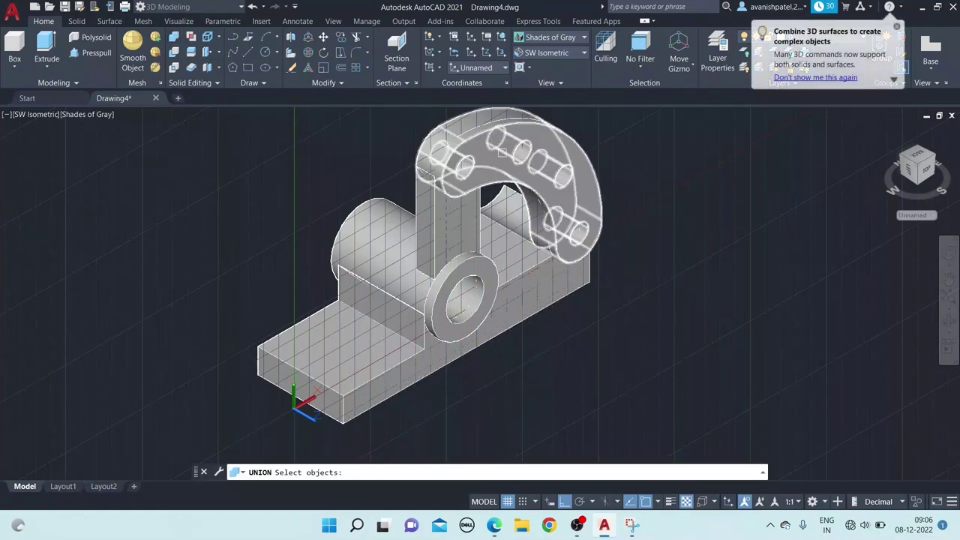
pyautogui.click(459, 161)
pyautogui.click(443, 240)
pyautogui.click(389, 253)
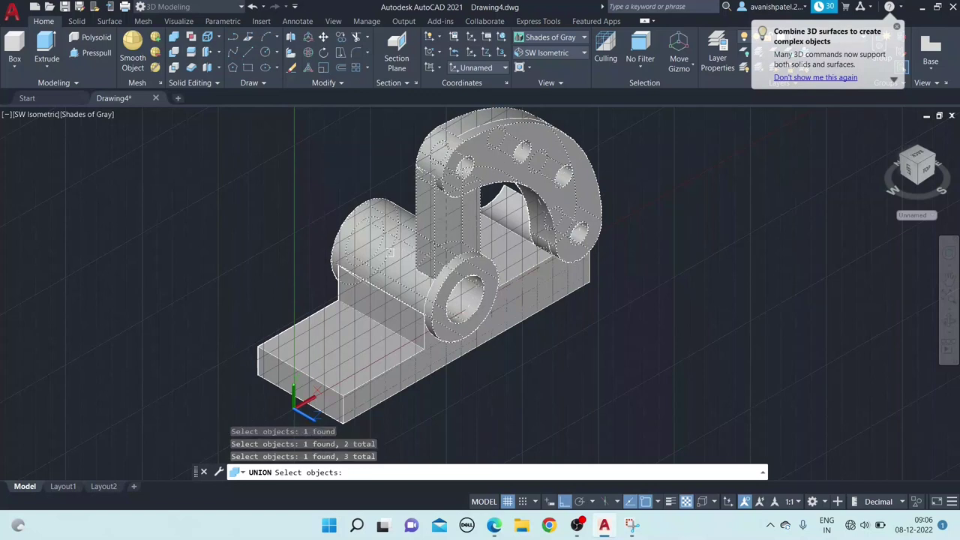
pyautogui.click(369, 339)
pyautogui.press('Return')
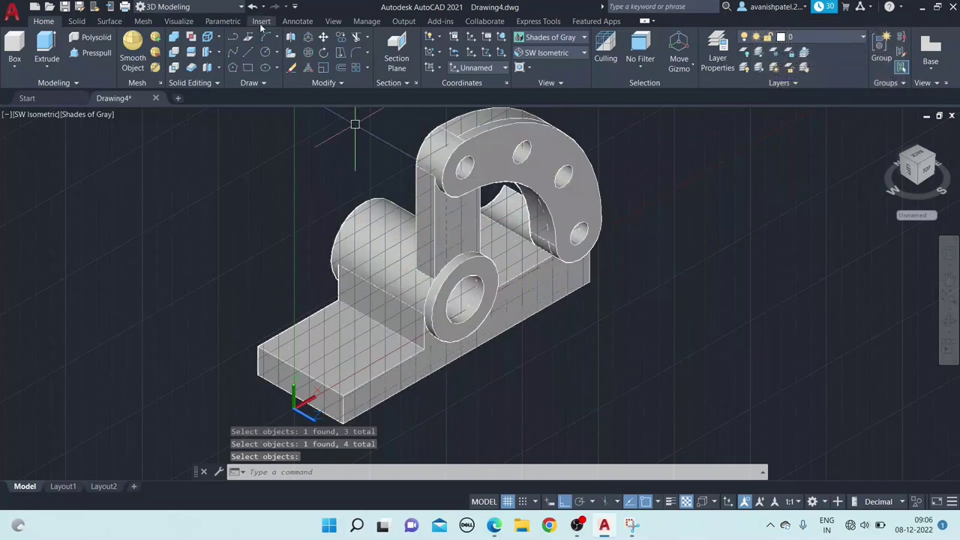
pyautogui.click(309, 37)
# - Move the bracket solid aside, away from the 2D outline
pyautogui.click(446, 217)
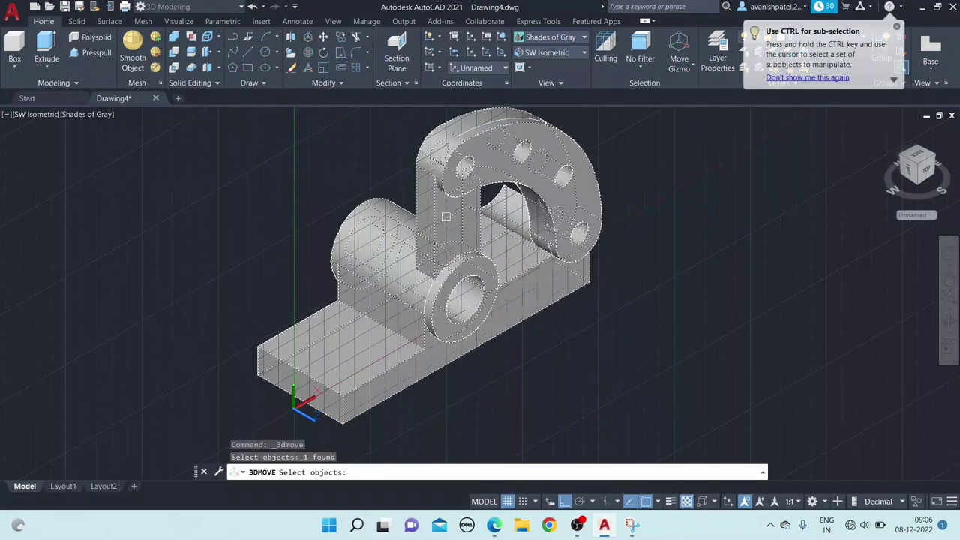
pyautogui.scroll(-2, 445, 217)
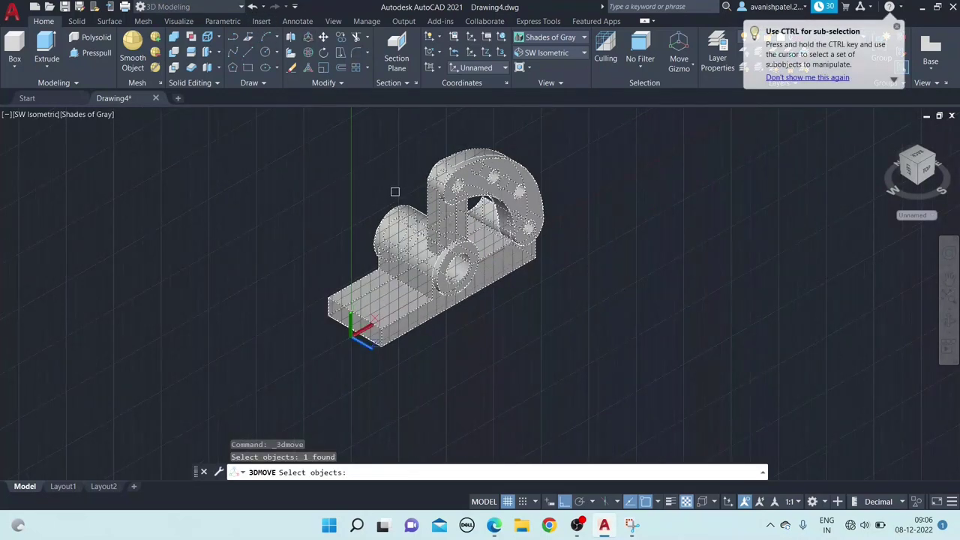
pyautogui.press('Return')
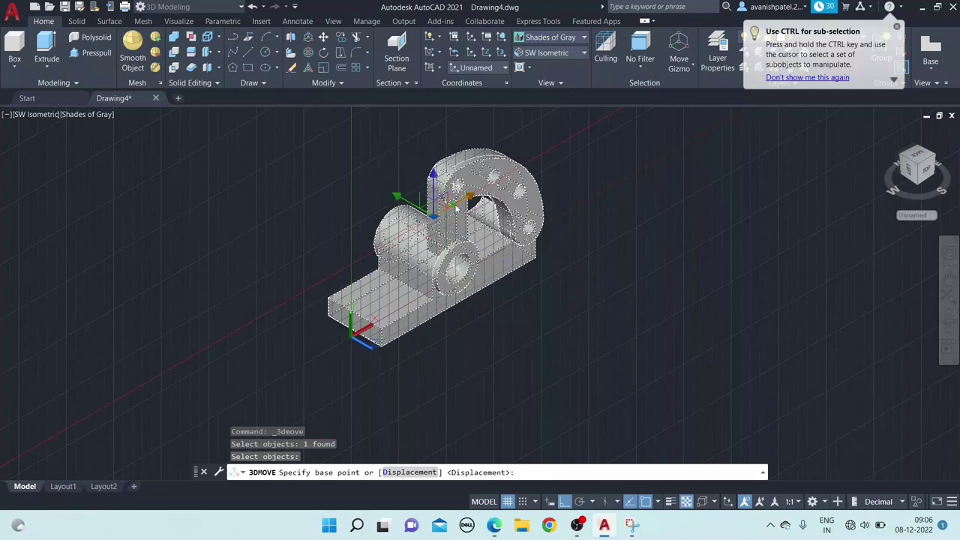
pyautogui.click(456, 210)
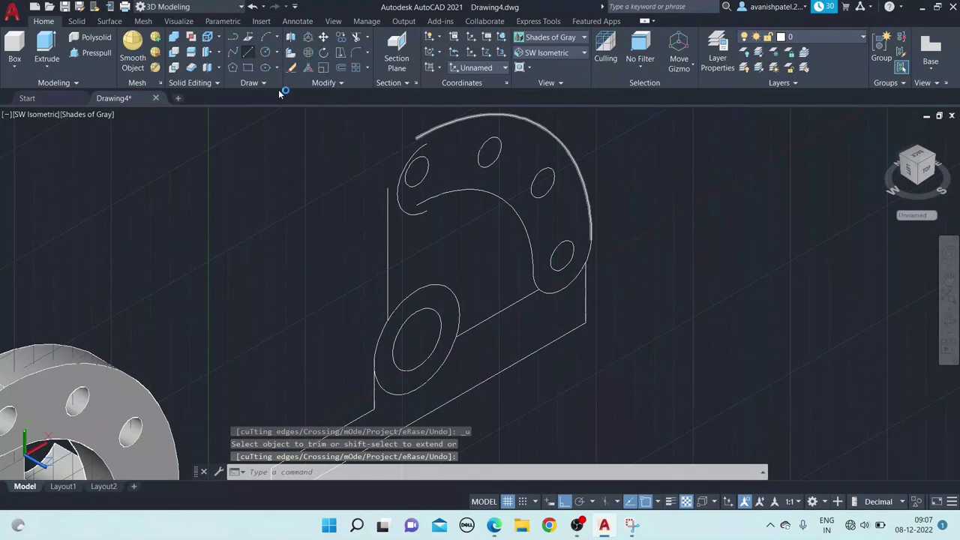
# - Draw a line across the arm profile's lower corner and trim the arc back to it
pyautogui.write('l')
pyautogui.press('Return')
pyautogui.click(541, 291)
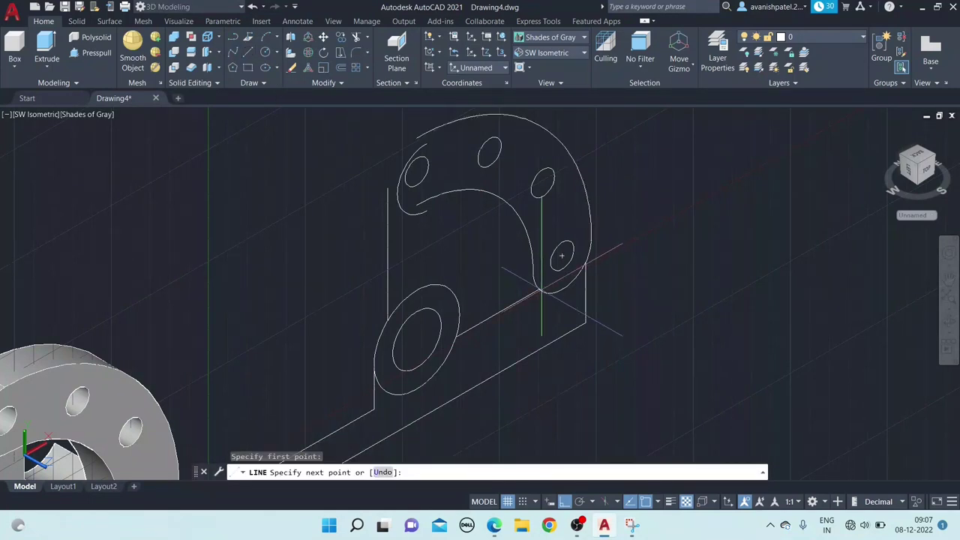
pyautogui.click(586, 262)
pyautogui.rightClick(621, 252)
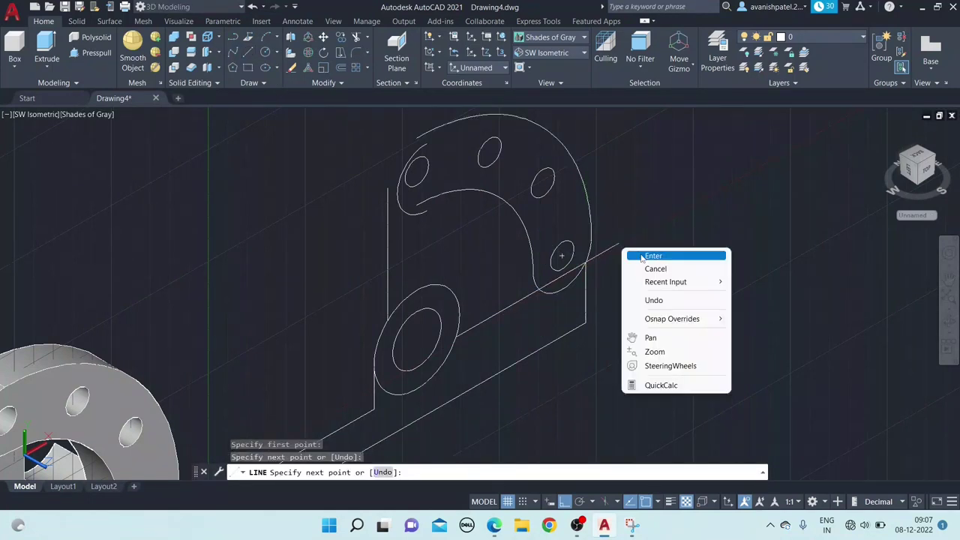
pyautogui.click(633, 255)
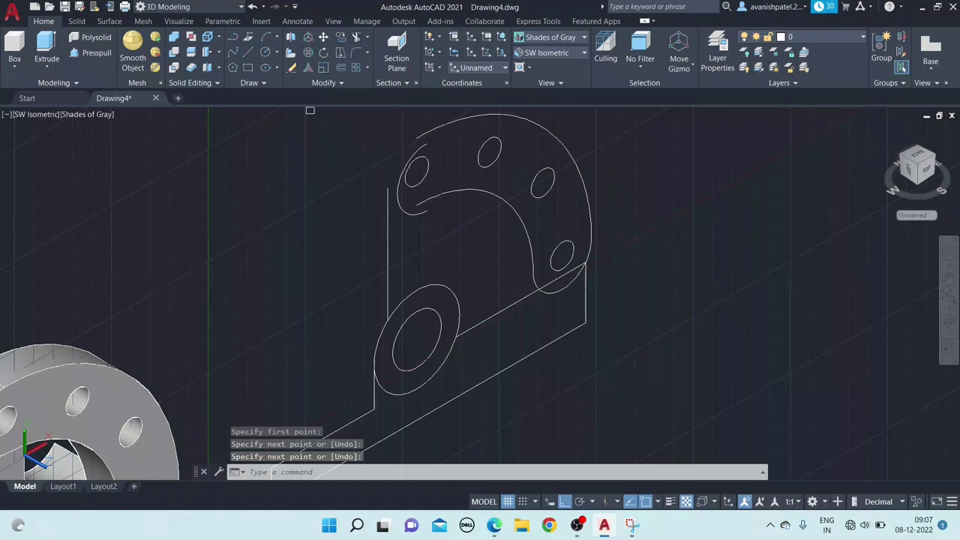
pyautogui.click(590, 254)
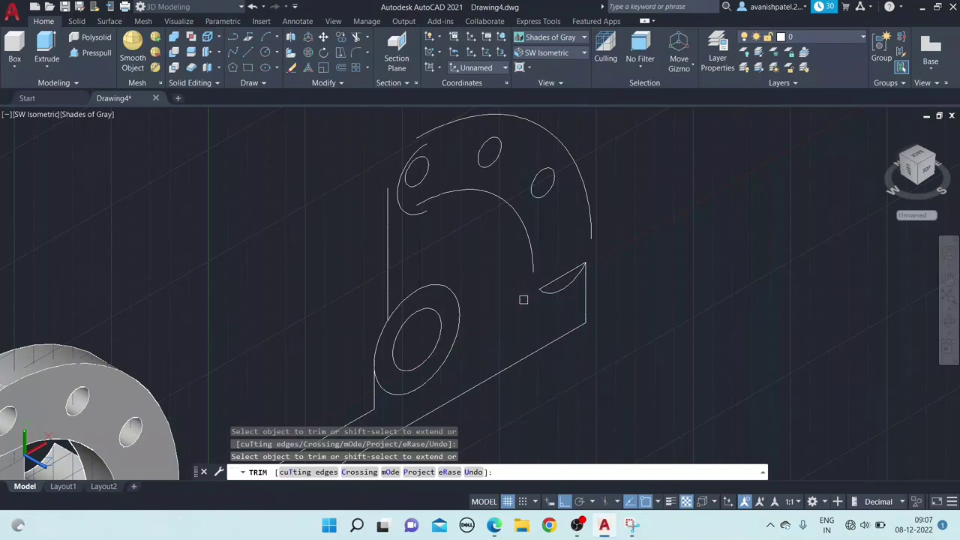
# - Erase the 13 leftover outline objects and the remaining stray object
pyautogui.scroll(-3, 609, 296)
pyautogui.rightClick(629, 260)
pyautogui.click(663, 268)
pyautogui.moveTo(622, 219); pyautogui.dragTo(513, 378)
pyautogui.rightClick(556, 345)
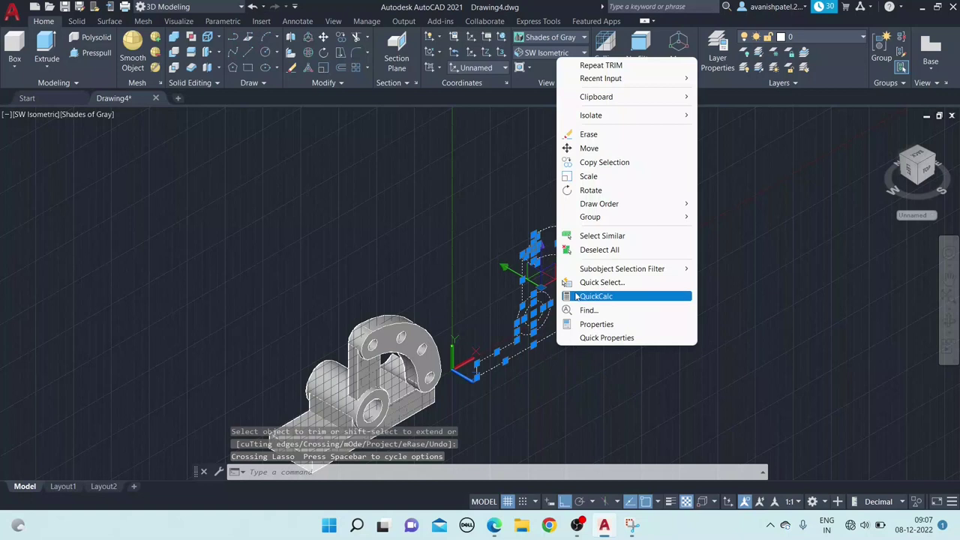
pyautogui.click(585, 135)
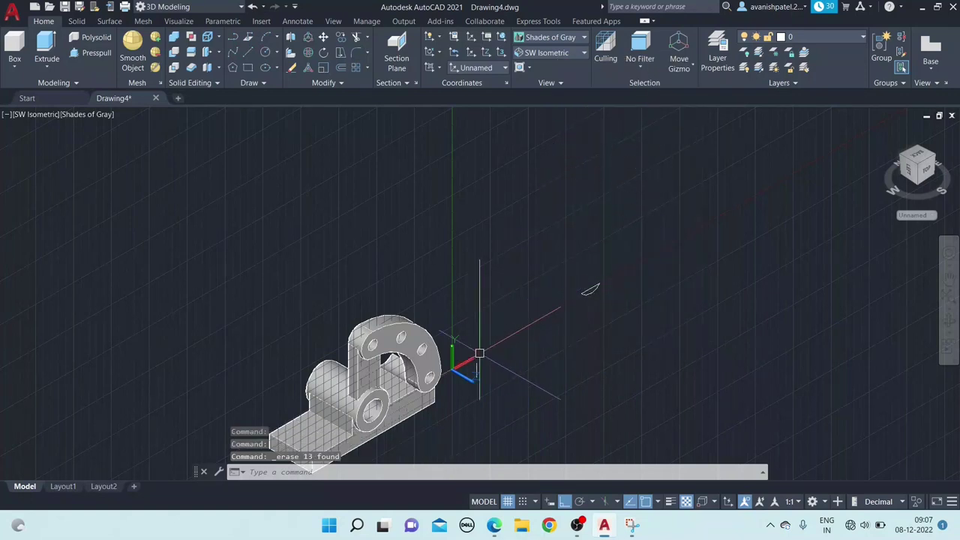
pyautogui.click(447, 379)
pyautogui.rightClick(490, 247)
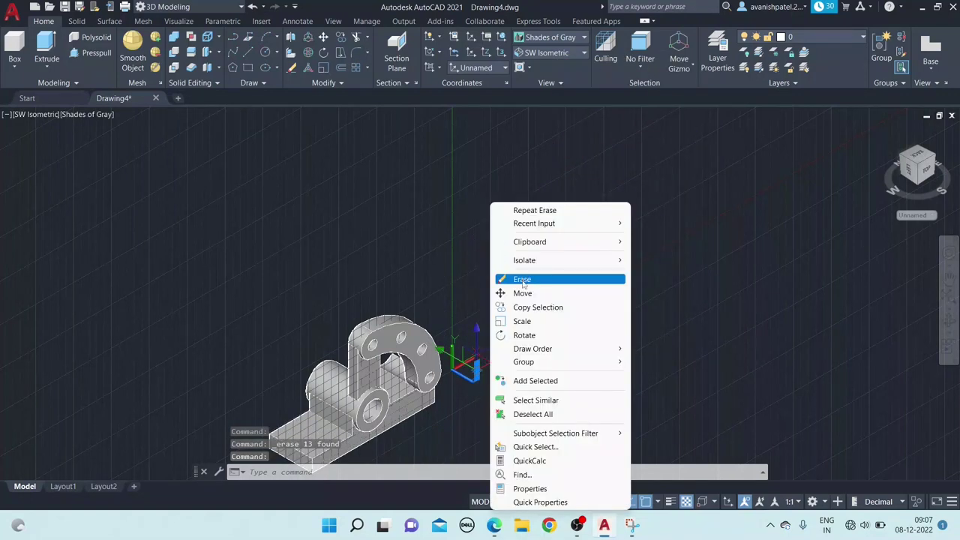
pyautogui.click(525, 279)
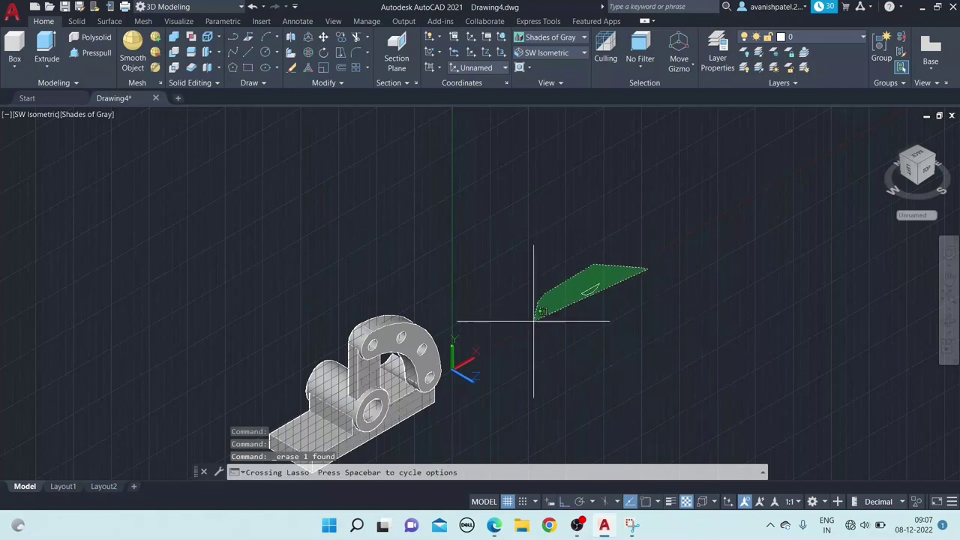
# - Join the sliver's edges into one polyline
pyautogui.moveTo(592, 240); pyautogui.dragTo(535, 349)
pyautogui.write('j')
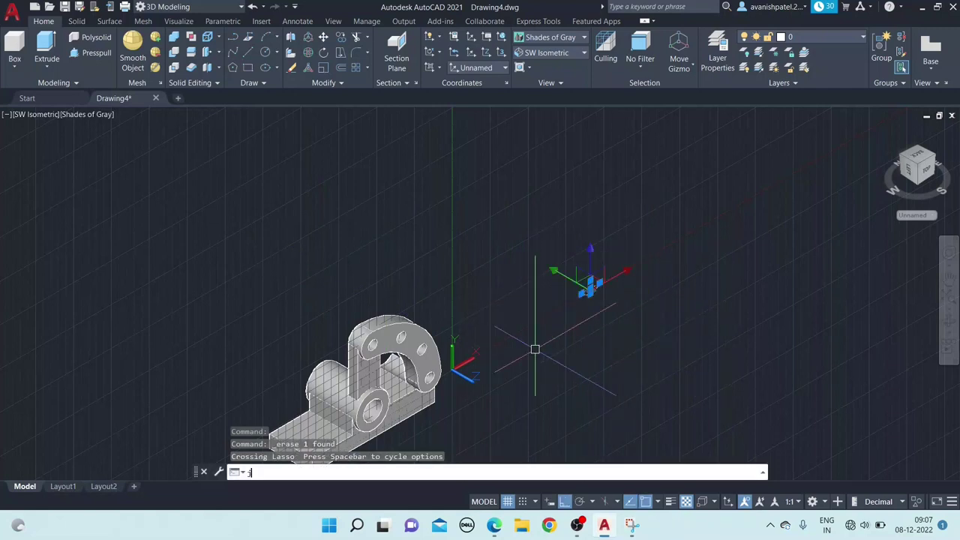
pyautogui.press('Return')
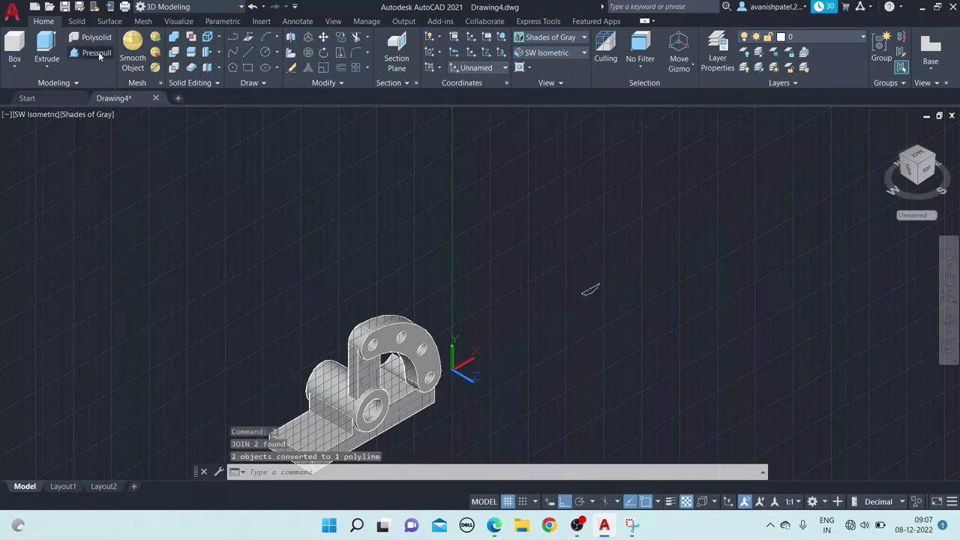
# - Press-pull the sliver region 56 units into a thin slab solid
pyautogui.click(96, 54)
pyautogui.scroll(3, 585, 328)
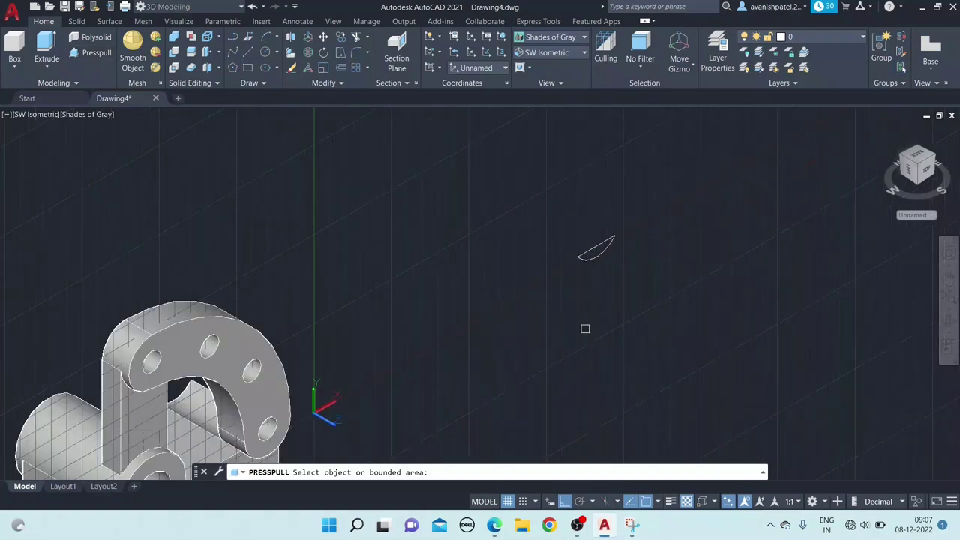
pyautogui.click(591, 254)
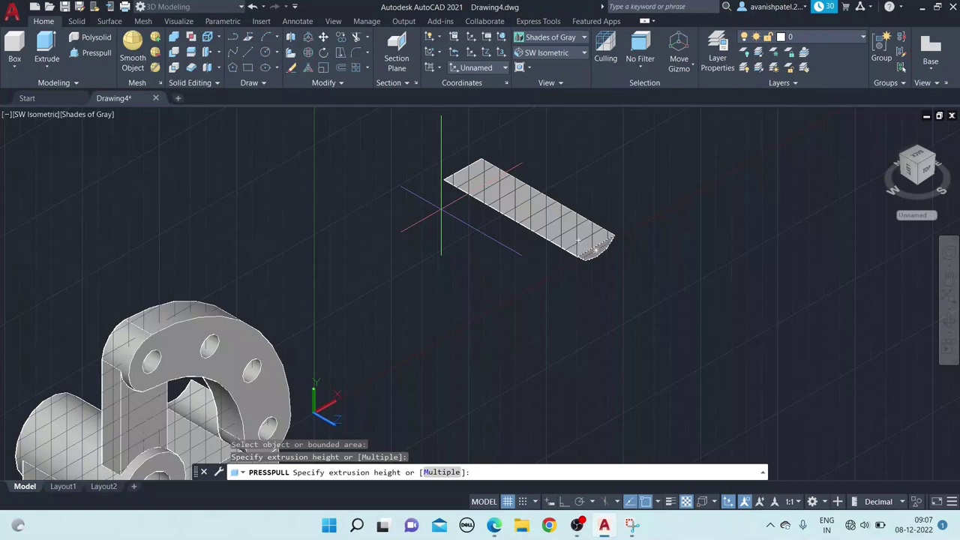
pyautogui.write('56')
pyautogui.press('Return')
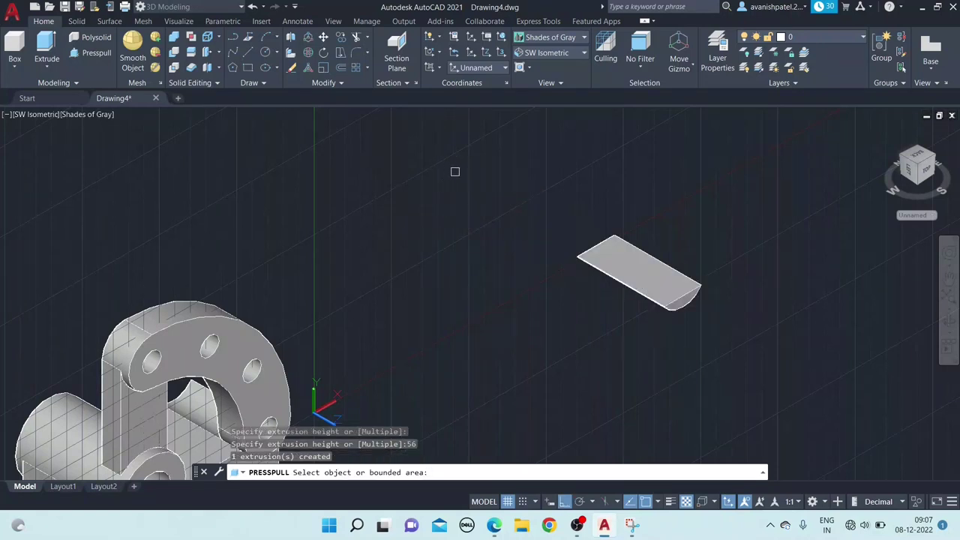
pyautogui.scroll(2, 287, 321)
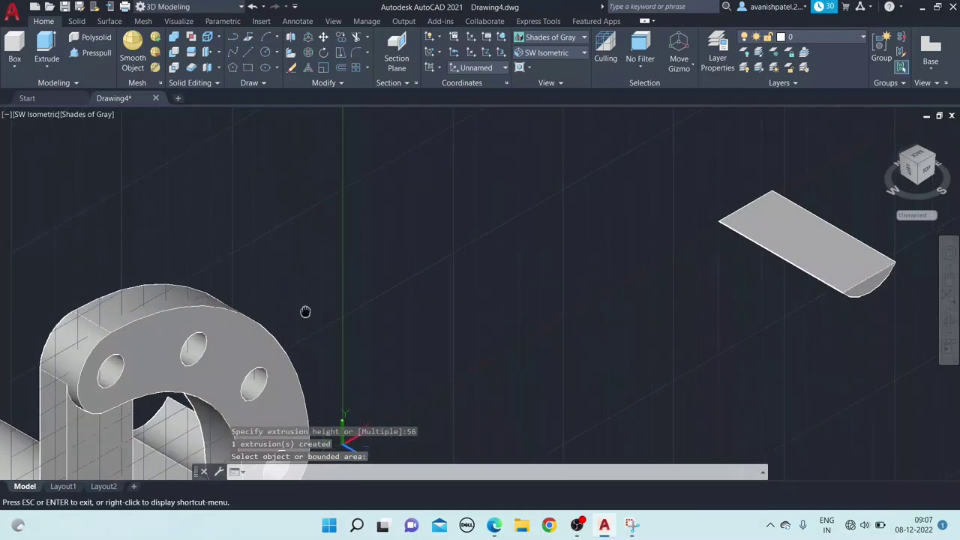
pyautogui.moveTo(305, 311); pyautogui.dragTo(409, 225, button='middle')
pyautogui.scroll(-2, 410, 225)
pyautogui.press('Escape')
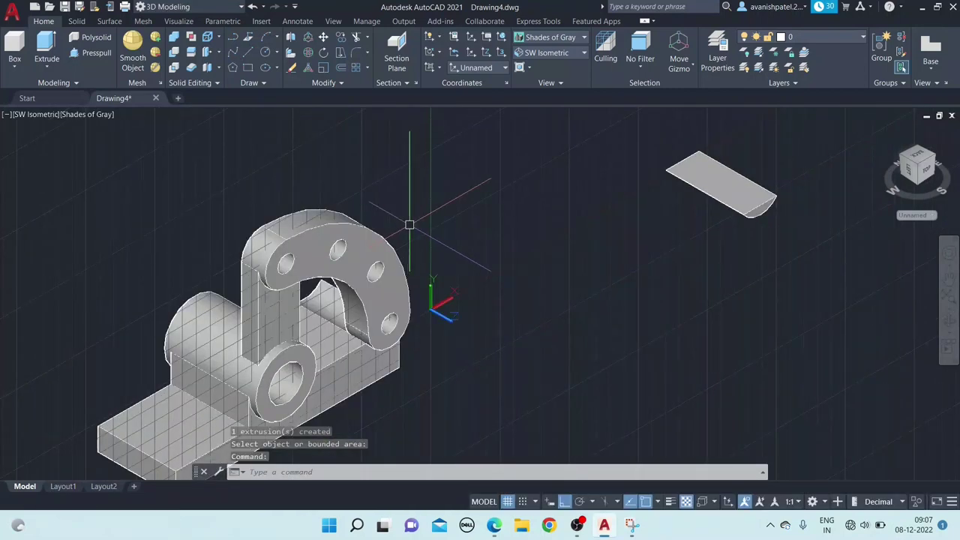
# - Move the thin slab from its corner onto the bracket beneath the arm
pyautogui.moveTo(795, 135); pyautogui.dragTo(561, 217)
pyautogui.rightClick(561, 221)
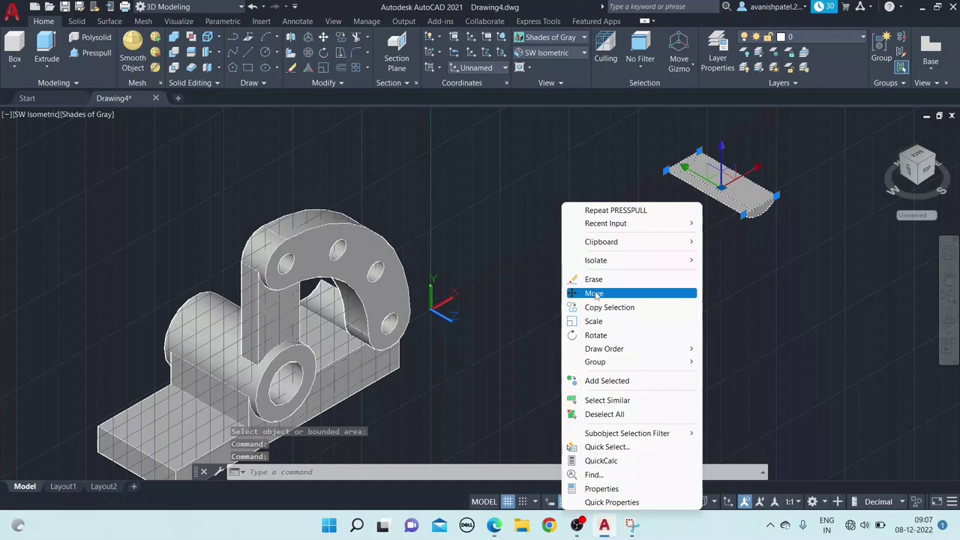
pyautogui.click(598, 293)
pyautogui.scroll(2, 706, 143)
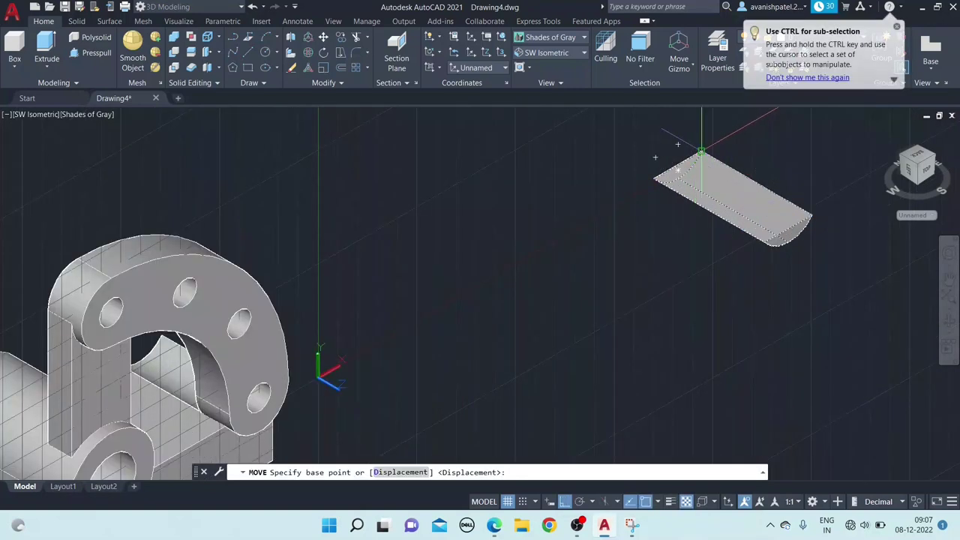
pyautogui.click(701, 151)
pyautogui.scroll(-4, 497, 248)
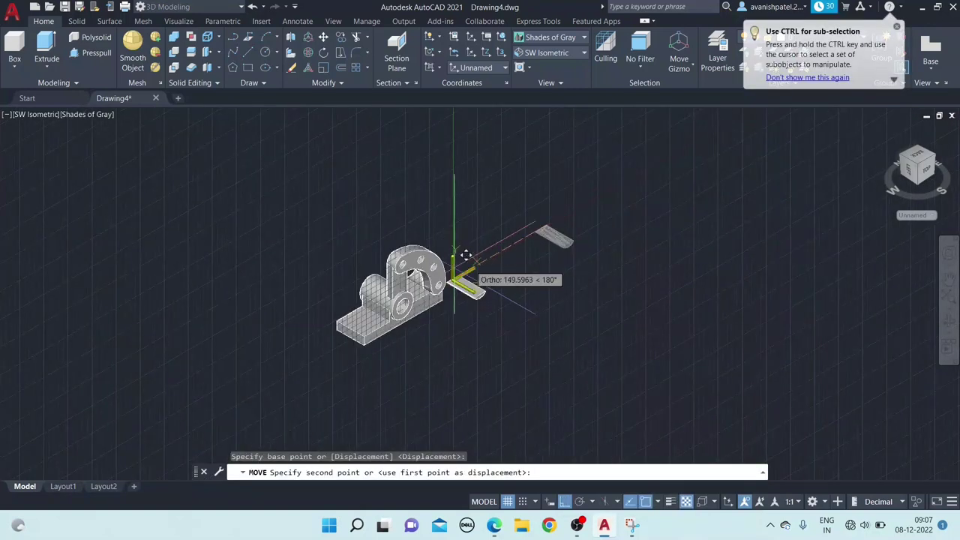
pyautogui.scroll(3, 457, 259)
pyautogui.scroll(2, 390, 265)
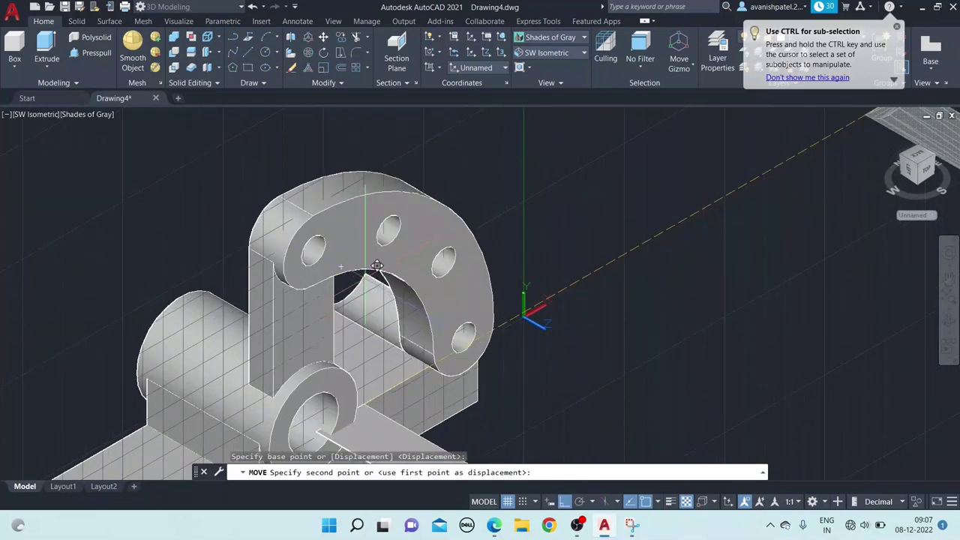
pyautogui.click(378, 264)
pyautogui.scroll(-4, 380, 267)
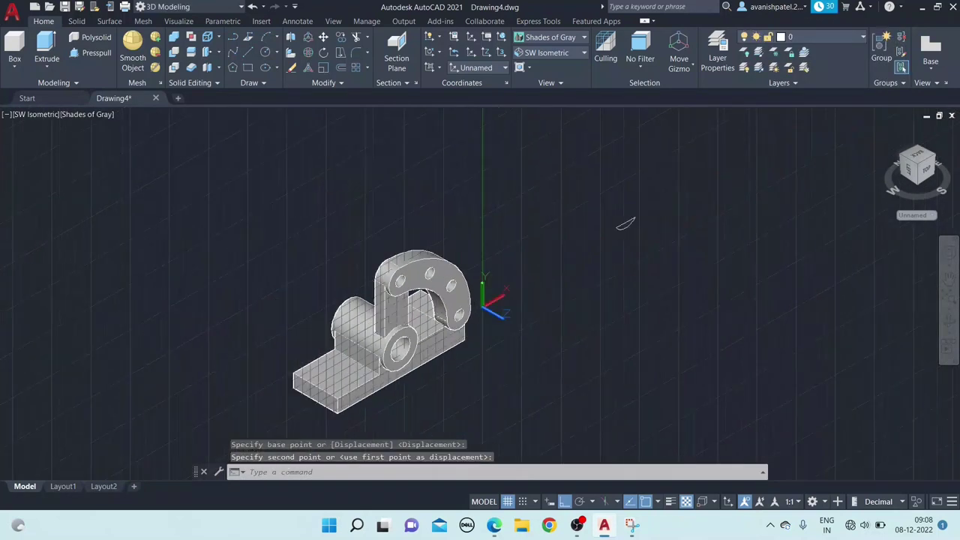
# - Orbit to a side view to check the slab's placement
pyautogui.keyDown('shift'); pyautogui.moveTo(883, 125); pyautogui.dragTo(868, 198, button='middle'); pyautogui.keyUp('shift')
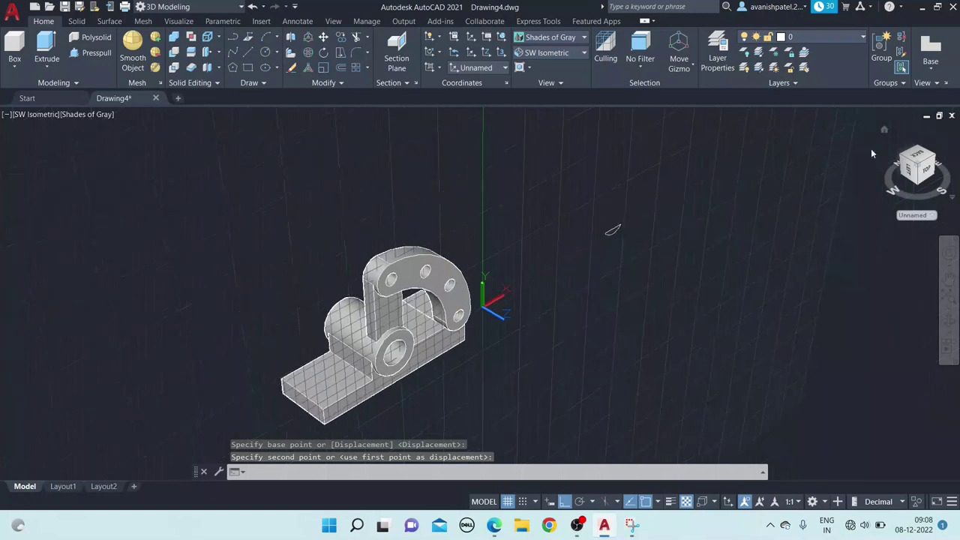
pyautogui.click(949, 322)
pyautogui.moveTo(497, 381)
pyautogui.mouseDown()
pyautogui.moveTo(592, 341)
pyautogui.moveTo(616, 375)
pyautogui.moveTo(578, 251)
pyautogui.mouseUp()
pyautogui.rightClick(549, 193)
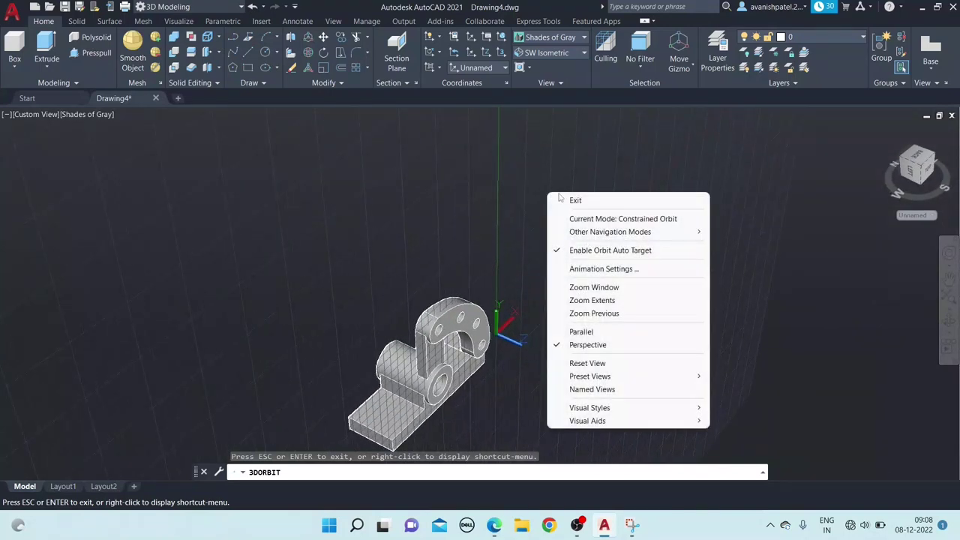
pyautogui.click(575, 201)
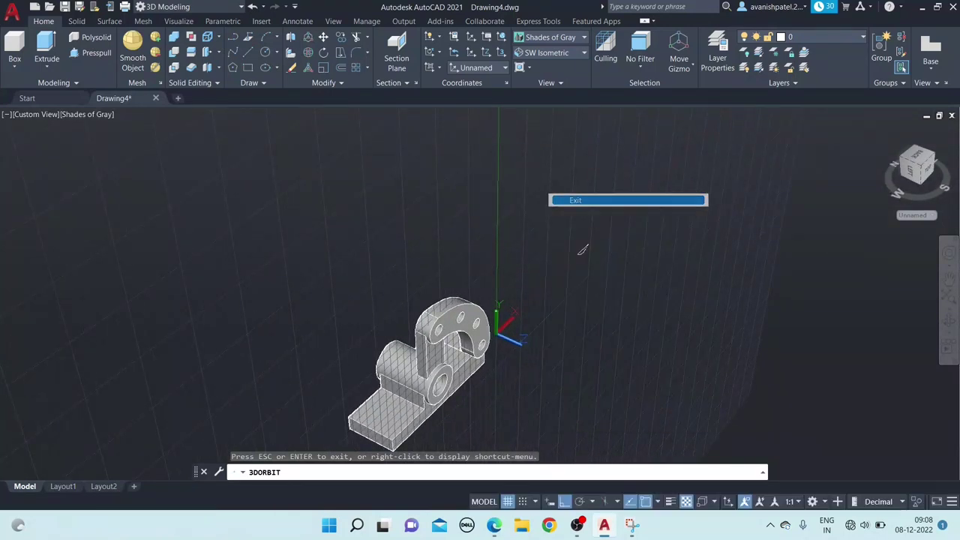
pyautogui.click(174, 37)
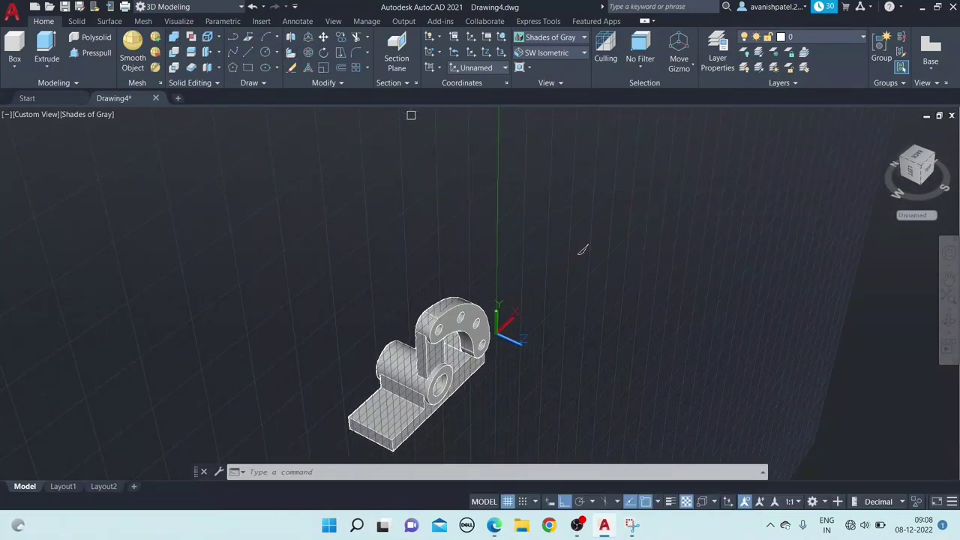
# - Union the bracket and slab parts into one solid
pyautogui.click(393, 417)
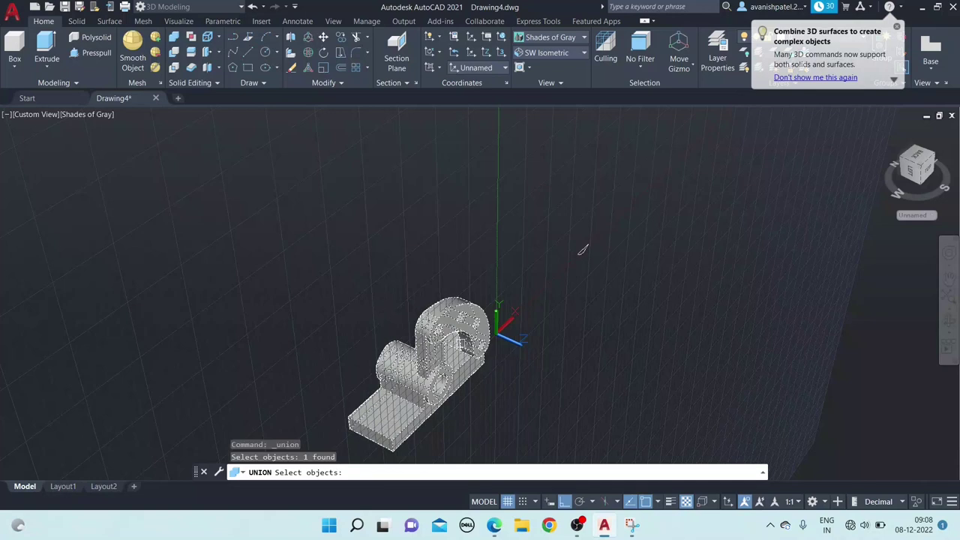
pyautogui.click(455, 346)
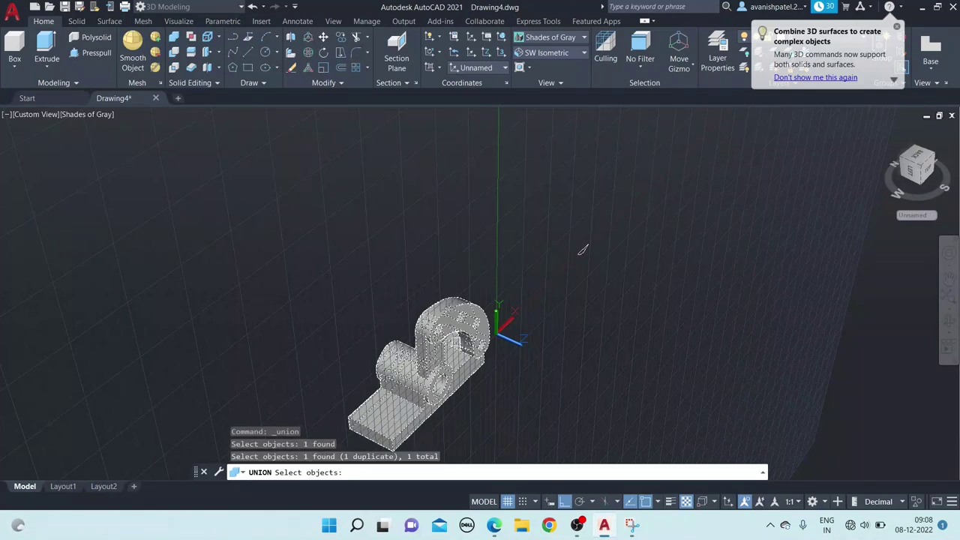
pyautogui.click(455, 344)
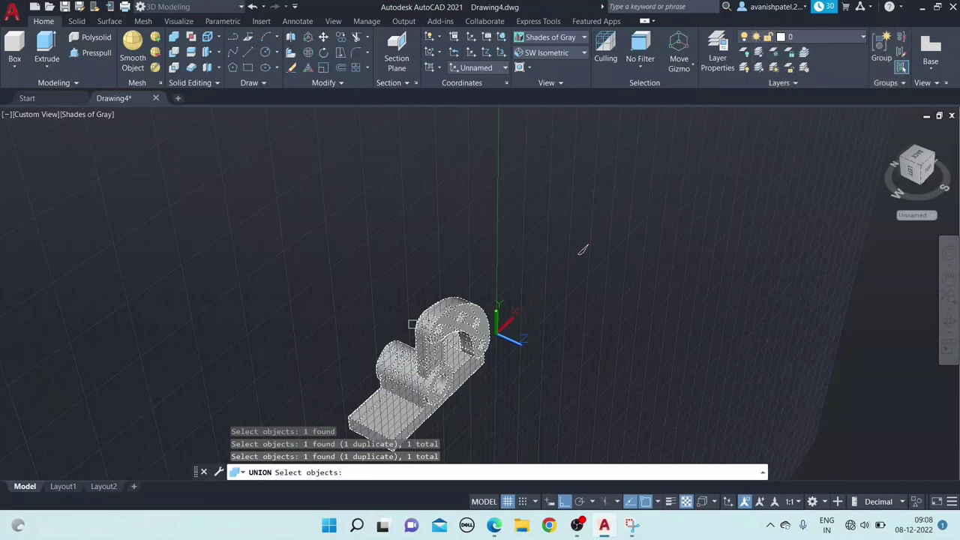
pyautogui.click(948, 324)
pyautogui.moveTo(733, 356)
pyautogui.mouseDown()
pyautogui.moveTo(787, 323)
pyautogui.moveTo(784, 347)
pyautogui.mouseUp()
pyautogui.rightClick(676, 306)
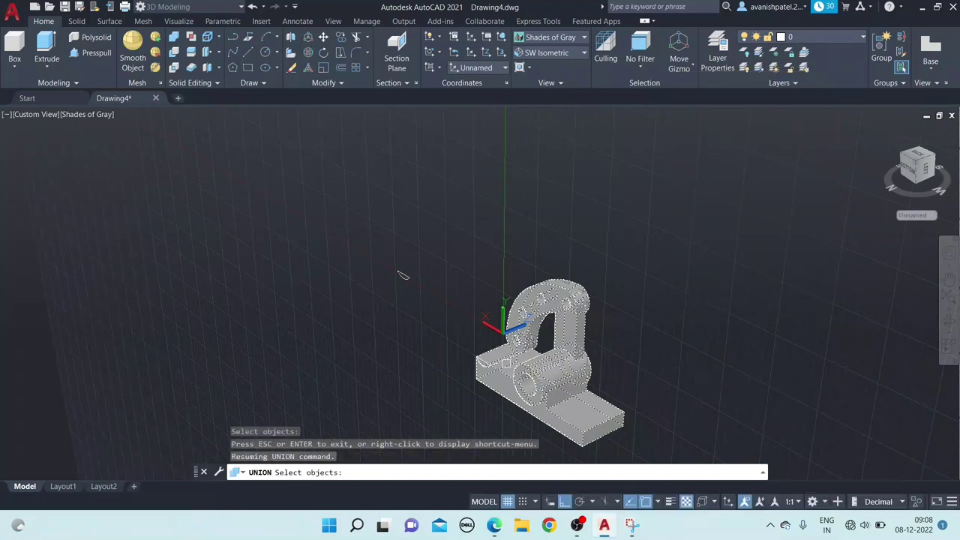
pyautogui.click(495, 358)
pyautogui.press('Return')
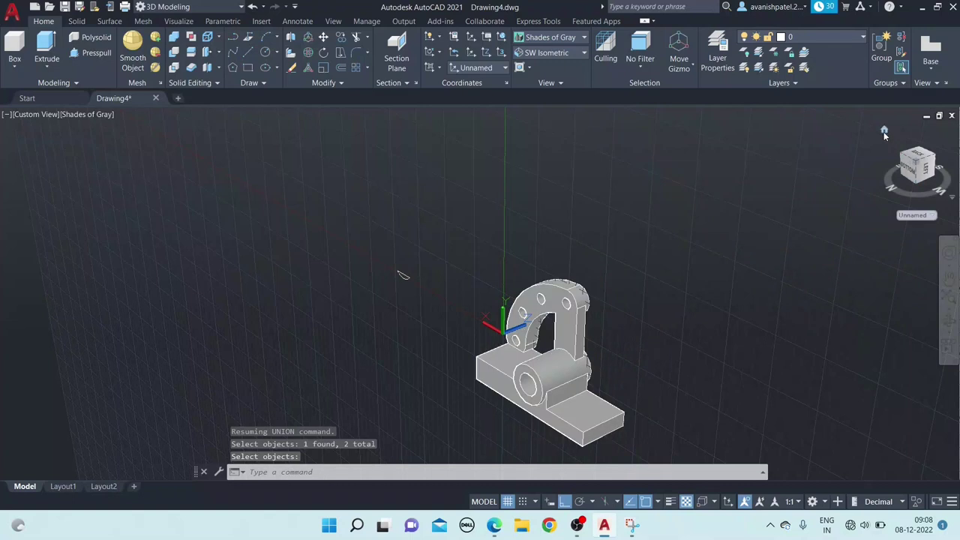
pyautogui.click(884, 132)
pyautogui.press('Return')
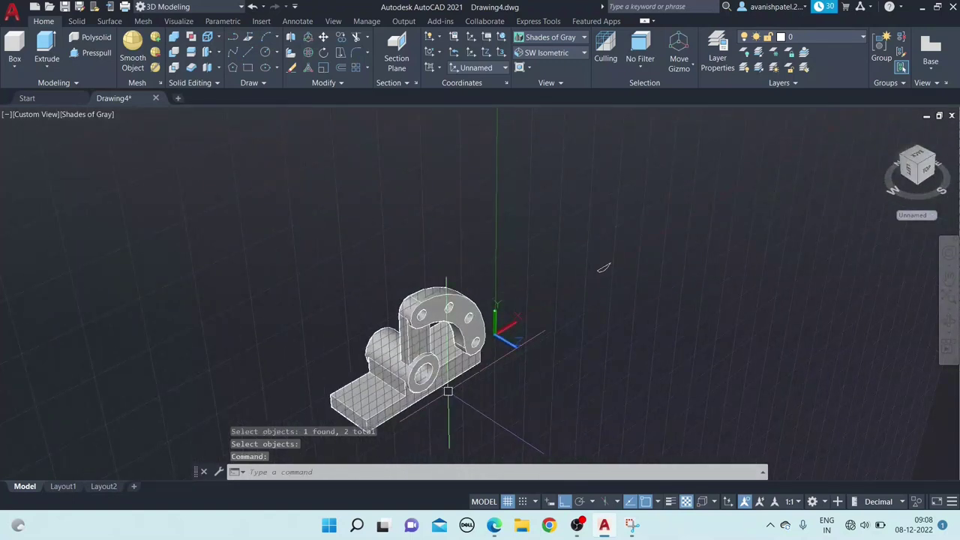
# - Erase the leftover stray object and compare the result with the reference drawing
pyautogui.click(431, 338)
pyautogui.click(418, 318)
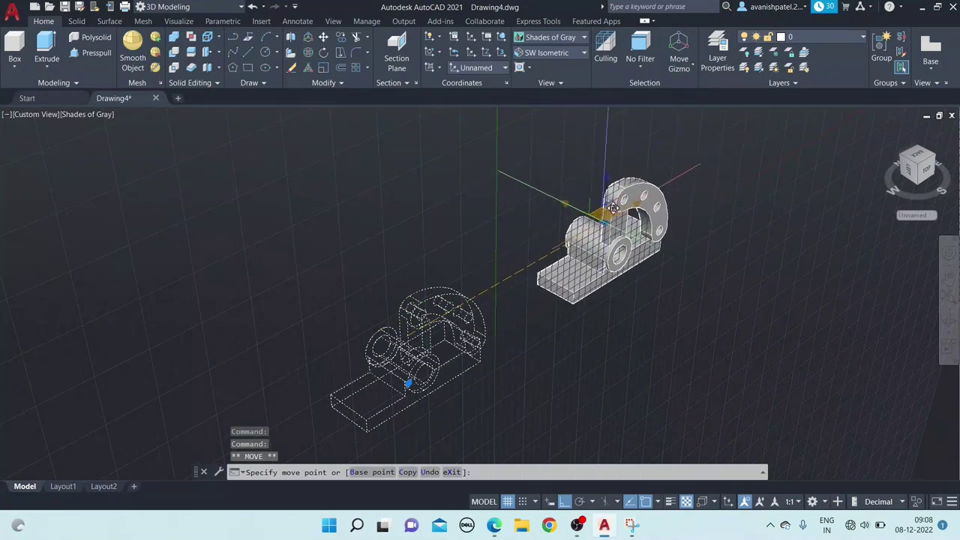
pyautogui.click(424, 338)
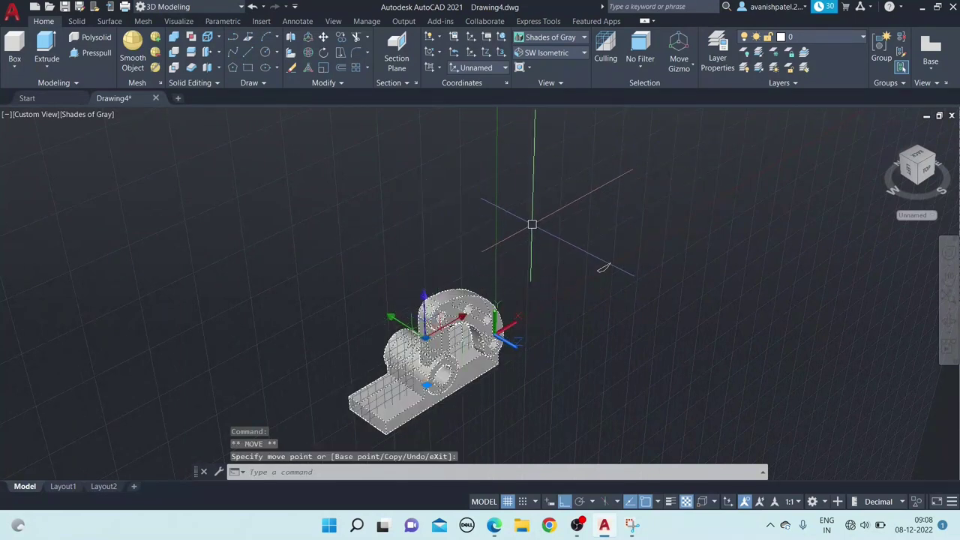
pyautogui.press('Escape')
pyautogui.press('Escape')
pyautogui.press('Escape')
pyautogui.click(655, 262)
pyautogui.moveTo(579, 262); pyautogui.dragTo(604, 267)
pyautogui.rightClick(583, 255)
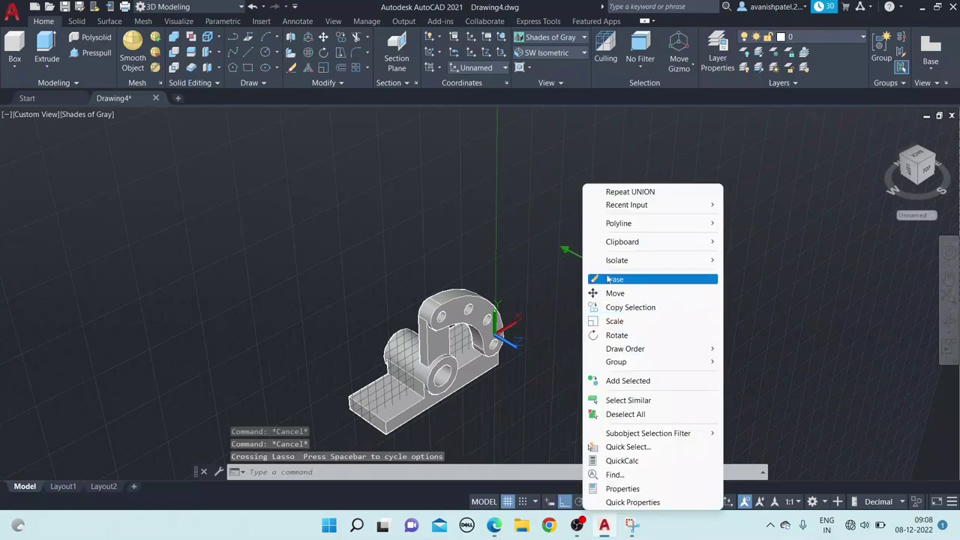
pyautogui.click(614, 280)
pyautogui.click(633, 526)
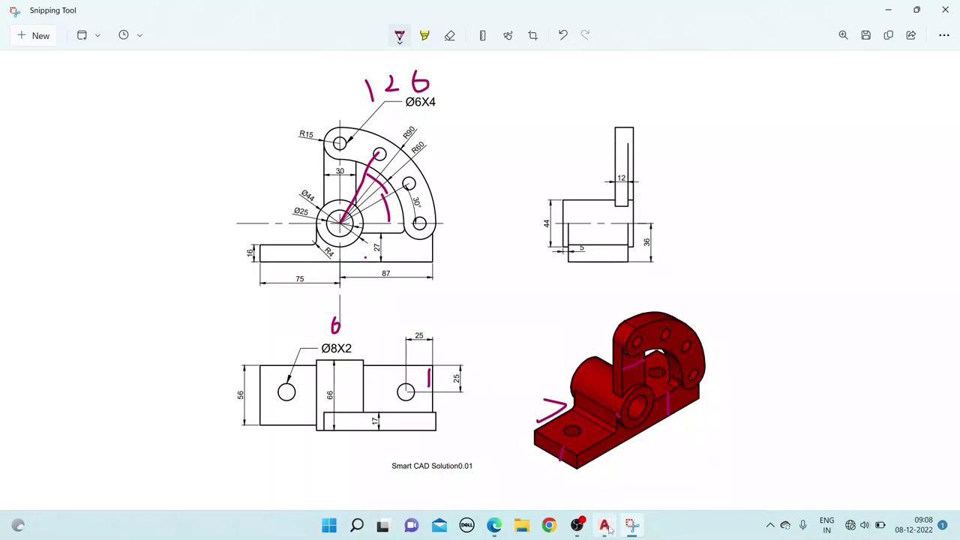
pyautogui.click(608, 527)
pyautogui.moveTo(474, 388); pyautogui.dragTo(479, 350, button='middle')
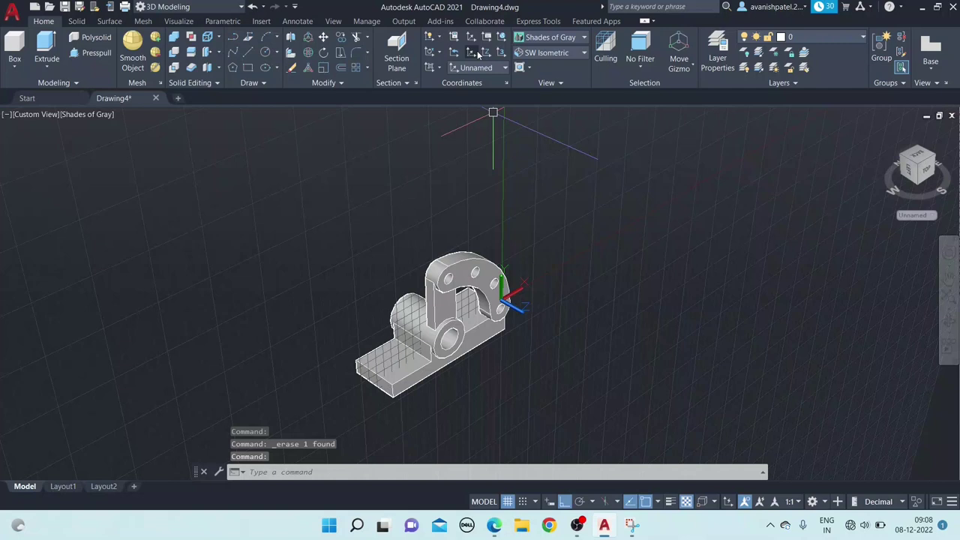
# - Move the UCS origin to the base plate corner
pyautogui.click(476, 52)
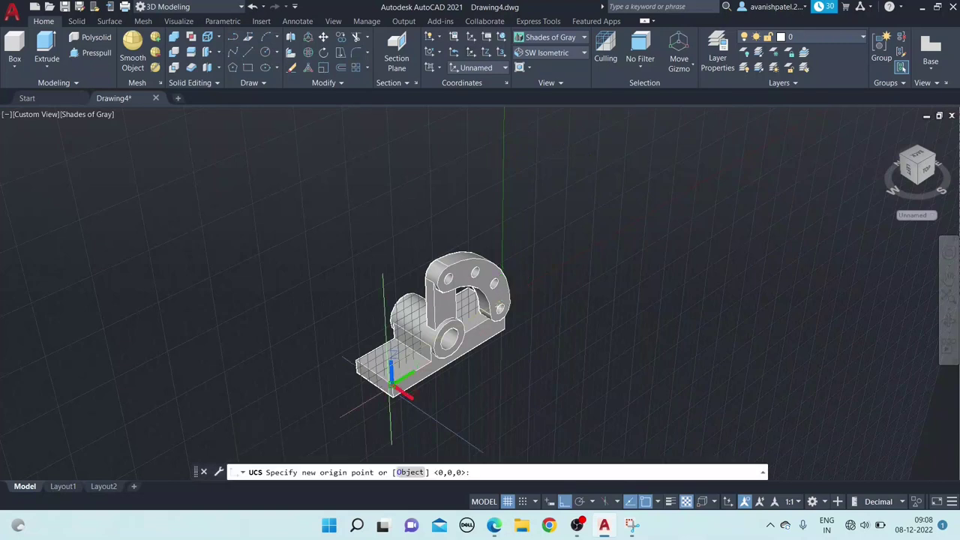
pyautogui.click(391, 378)
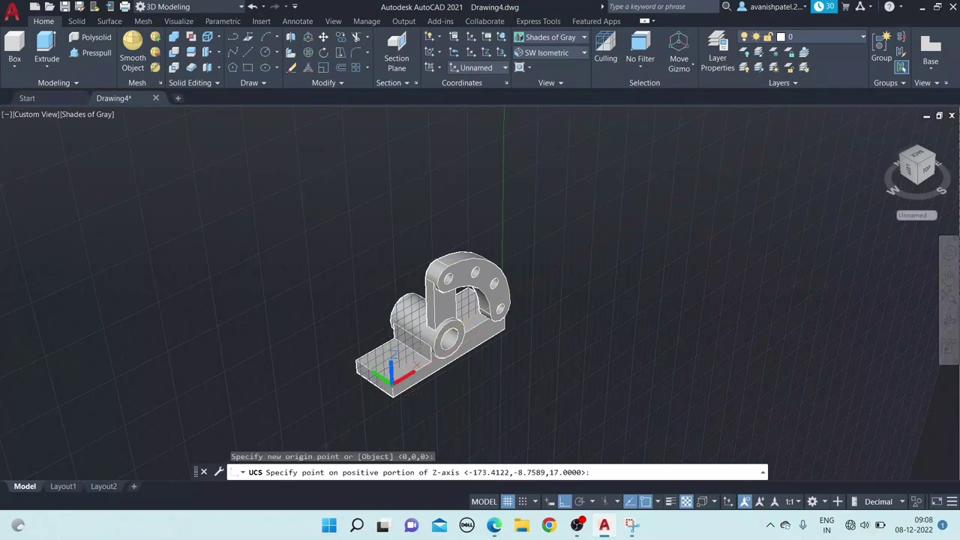
pyautogui.press('Return')
pyautogui.scroll(-2, 395, 352)
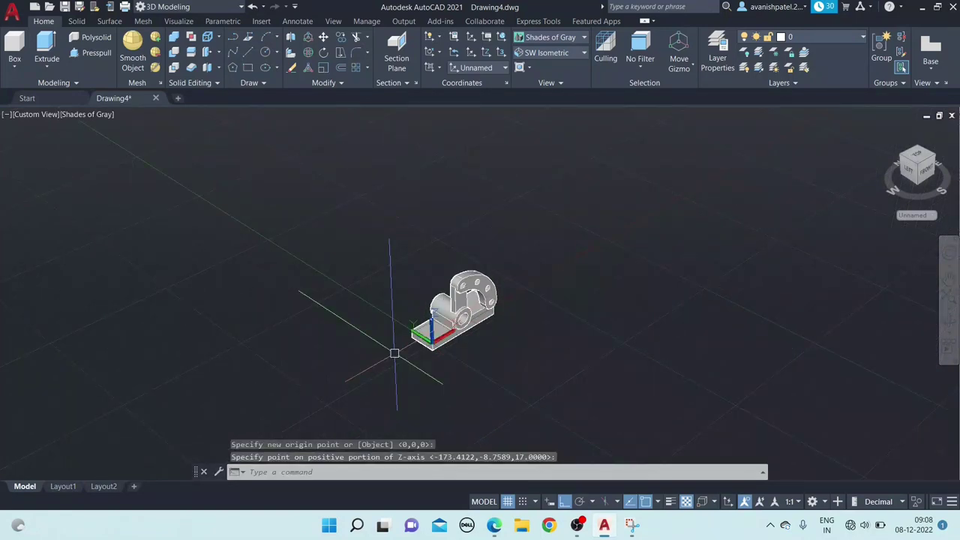
pyautogui.scroll(4, 354, 260)
# - Draw two 25-unit construction lines in from the base plate corner
pyautogui.write('l')
pyautogui.press('Return')
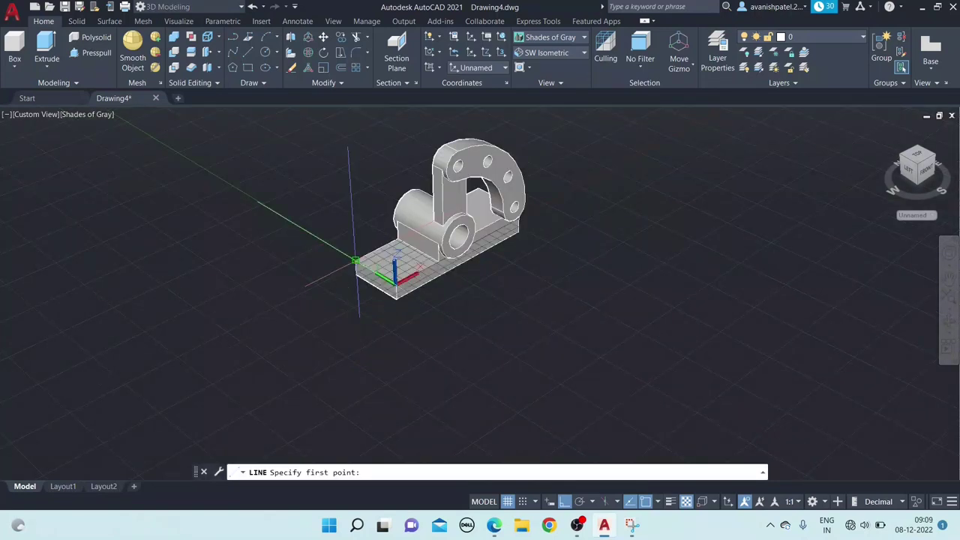
pyautogui.click(354, 261)
pyautogui.write('25')
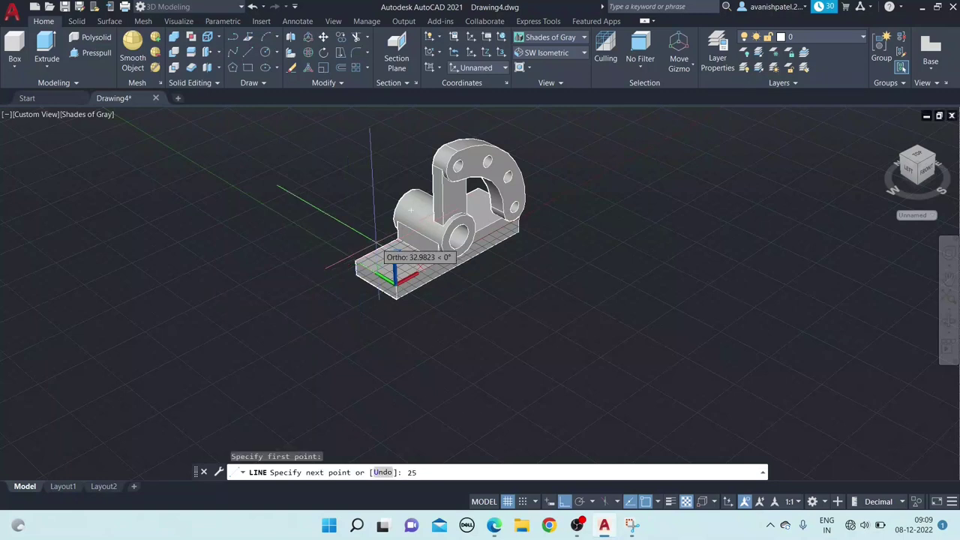
pyautogui.press('Return')
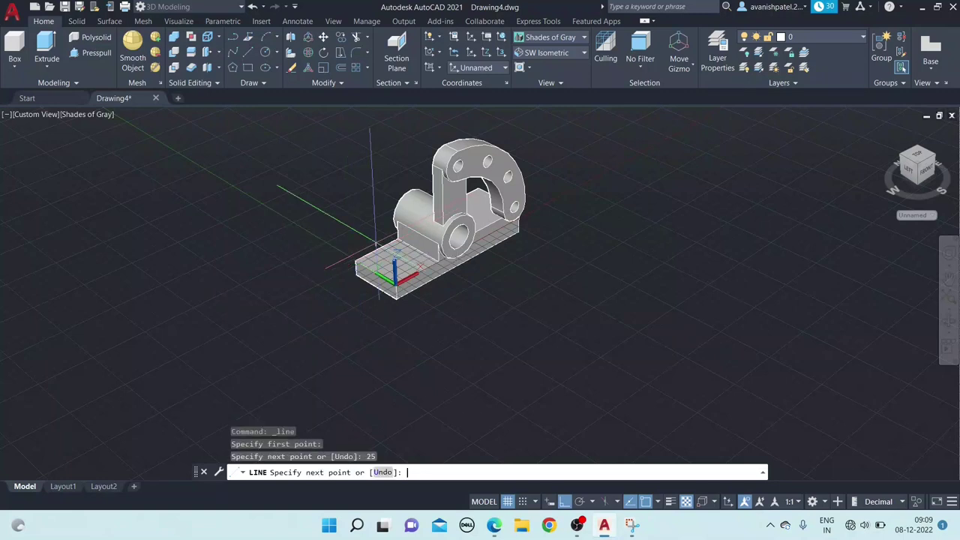
pyautogui.write('25')
pyautogui.press('Return')
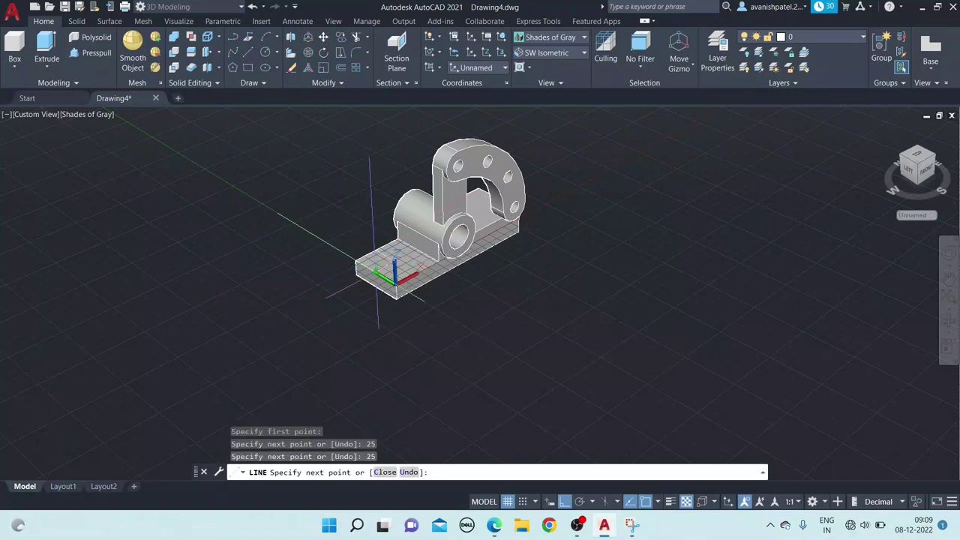
pyautogui.press('Return')
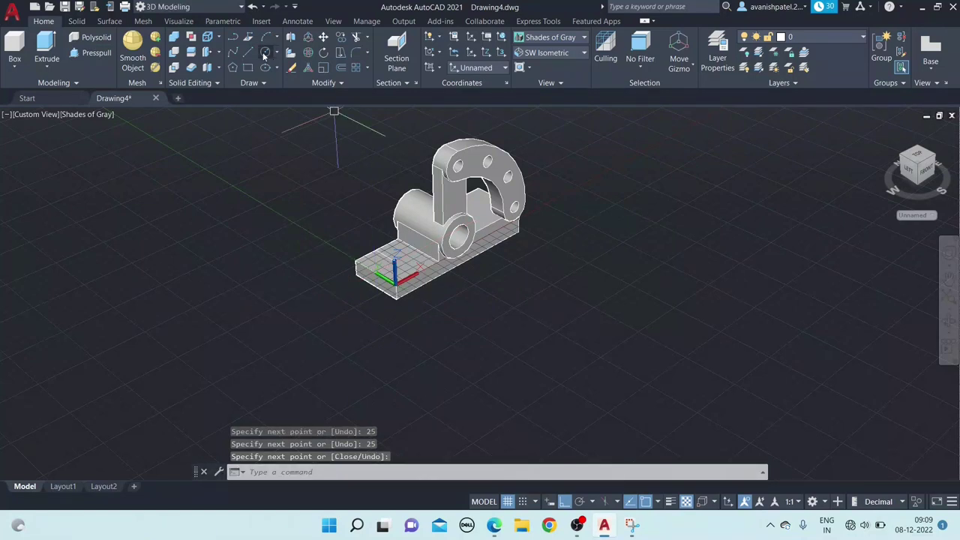
# - Draw a radius 8 circle at the lines' end and press-pull it down into a hole
pyautogui.click(264, 56)
pyautogui.scroll(3, 473, 277)
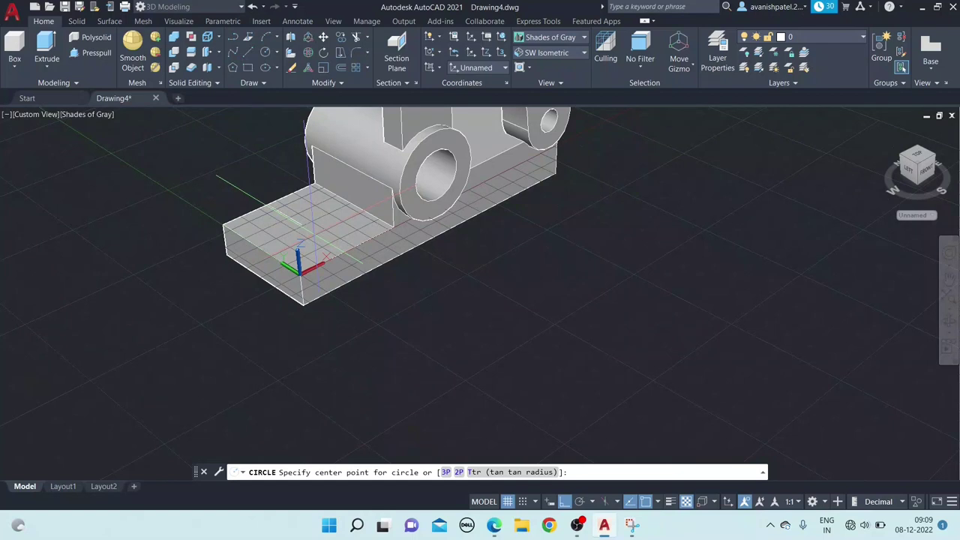
pyautogui.click(304, 225)
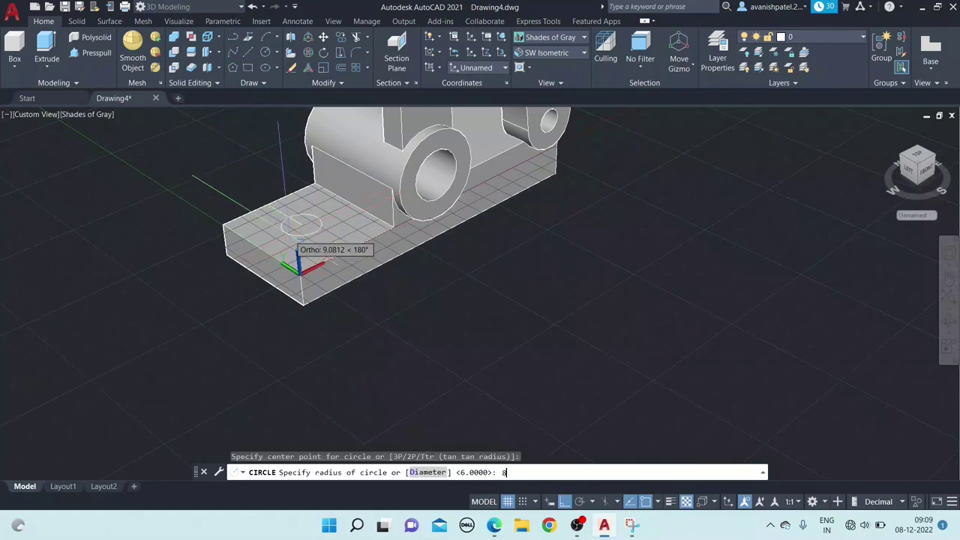
pyautogui.press('Return')
pyautogui.click(94, 52)
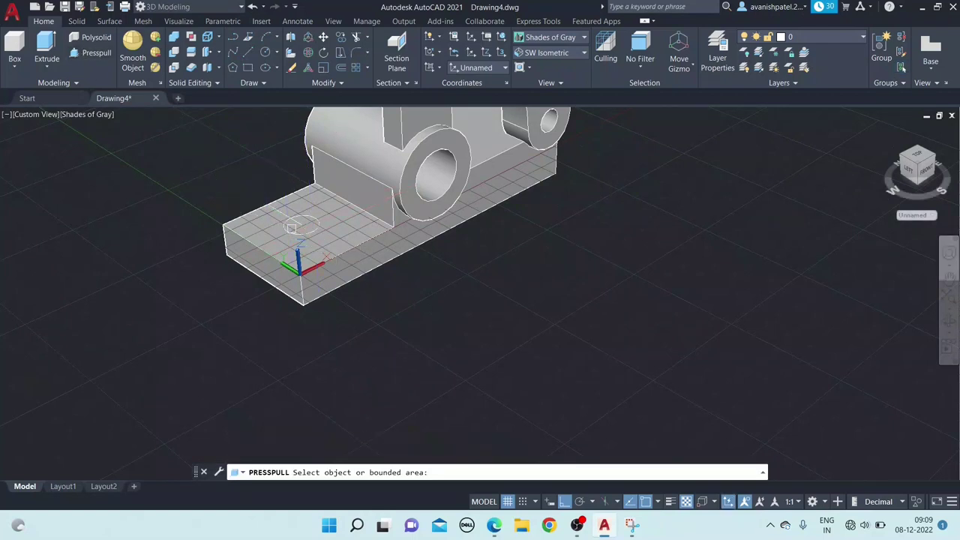
pyautogui.click(294, 227)
pyautogui.click(260, 154)
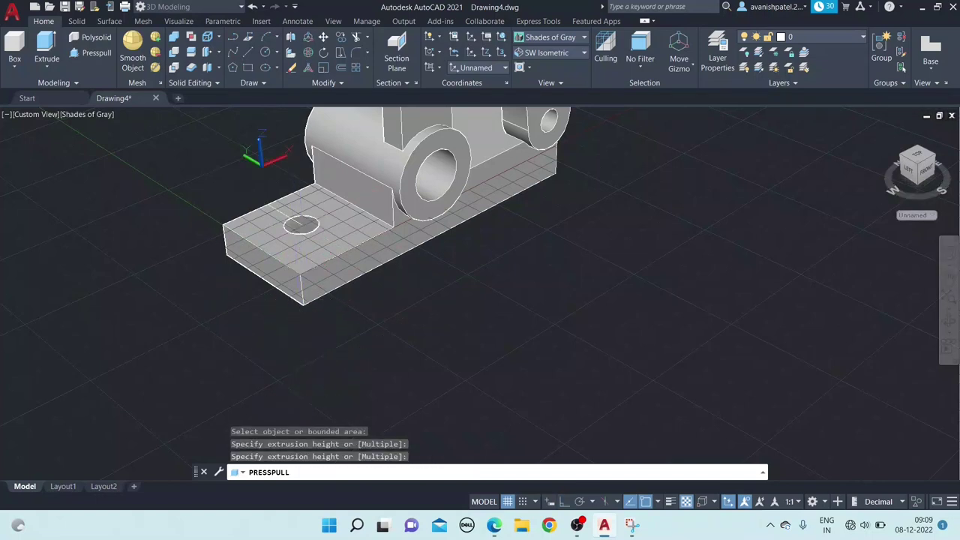
pyautogui.scroll(-3, 388, 327)
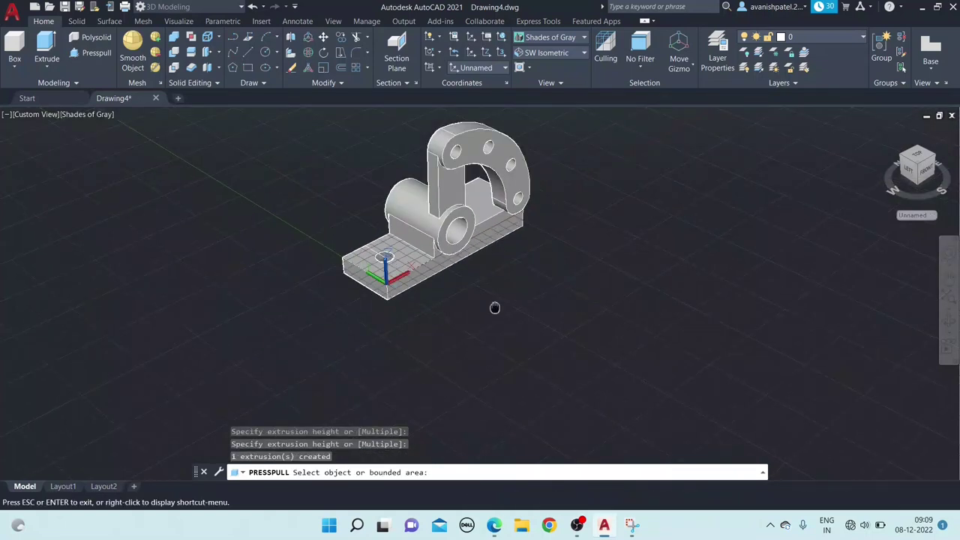
pyautogui.keyDown('shift'); pyautogui.moveTo(495, 306); pyautogui.dragTo(547, 286, button='middle'); pyautogui.keyUp('shift')
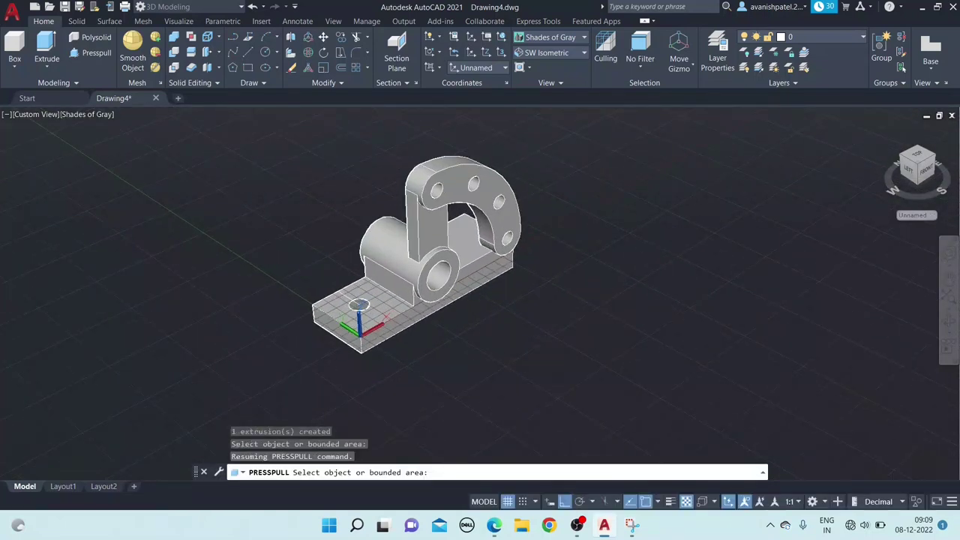
# - Orbit the model to show the back side of the base plate
pyautogui.click(949, 328)
pyautogui.moveTo(348, 313)
pyautogui.mouseDown()
pyautogui.moveTo(491, 328)
pyautogui.moveTo(608, 305)
pyautogui.mouseUp()
pyautogui.rightClick(484, 234)
pyautogui.click(484, 234)
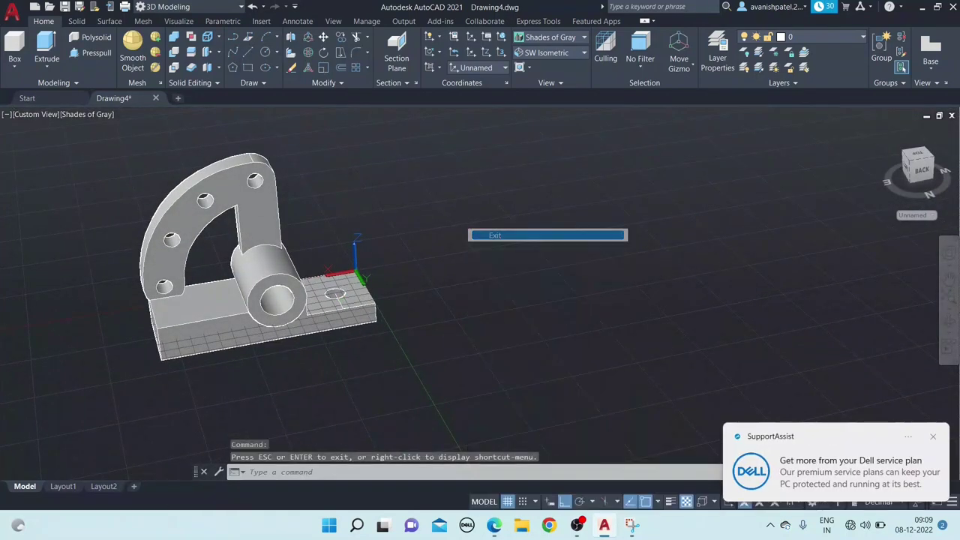
# - Draw a construction line from the plate's other corner in two 25-unit segments
pyautogui.click(248, 53)
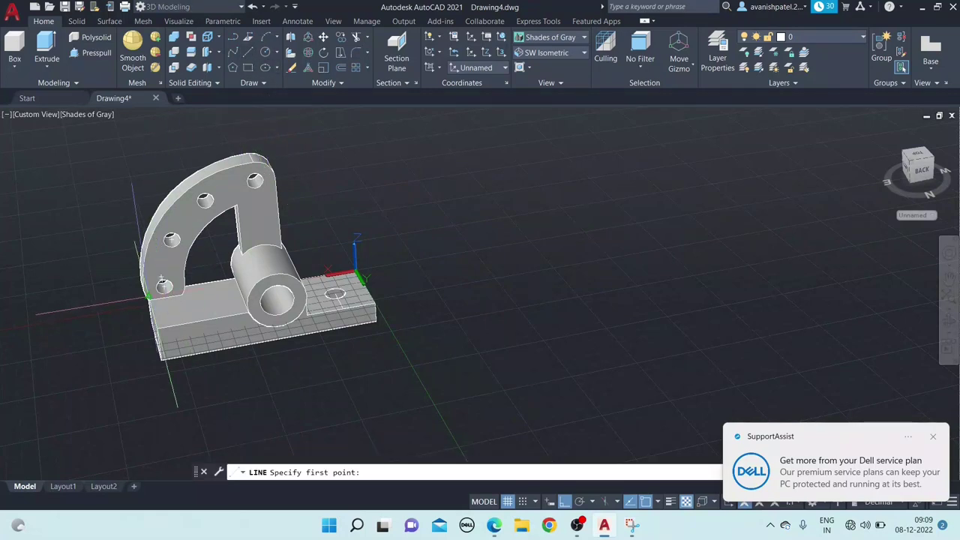
pyautogui.click(192, 326)
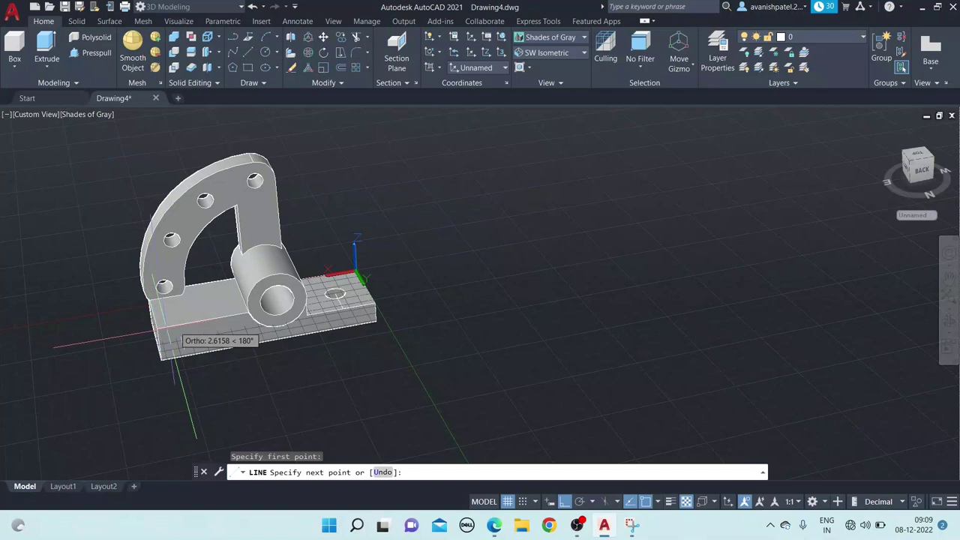
pyautogui.write('25')
pyautogui.press('Return')
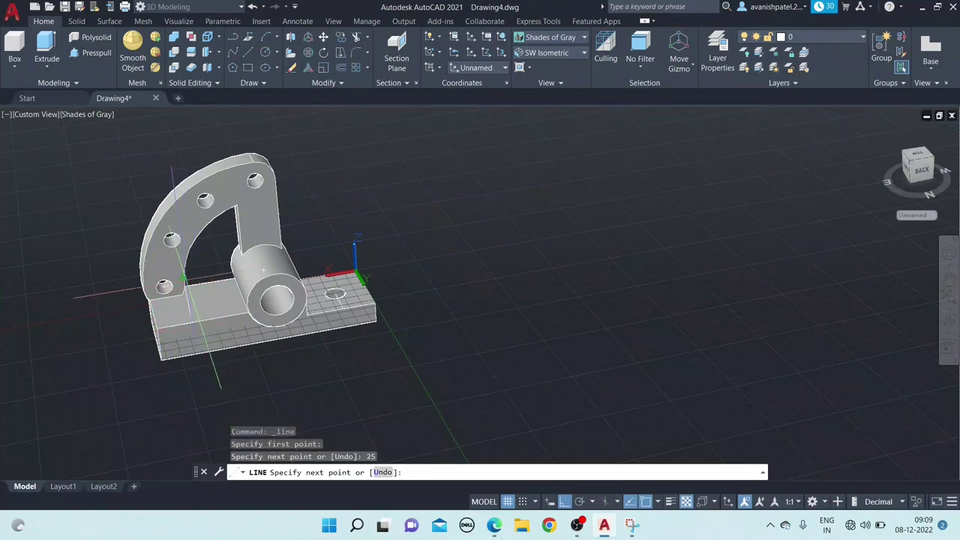
pyautogui.scroll(3, 379, 308)
pyautogui.moveTo(382, 311)
pyautogui.mouseDown(button='middle')
pyautogui.moveTo(278, 311)
pyautogui.moveTo(676, 336)
pyautogui.moveTo(779, 290)
pyautogui.mouseUp(button='middle')
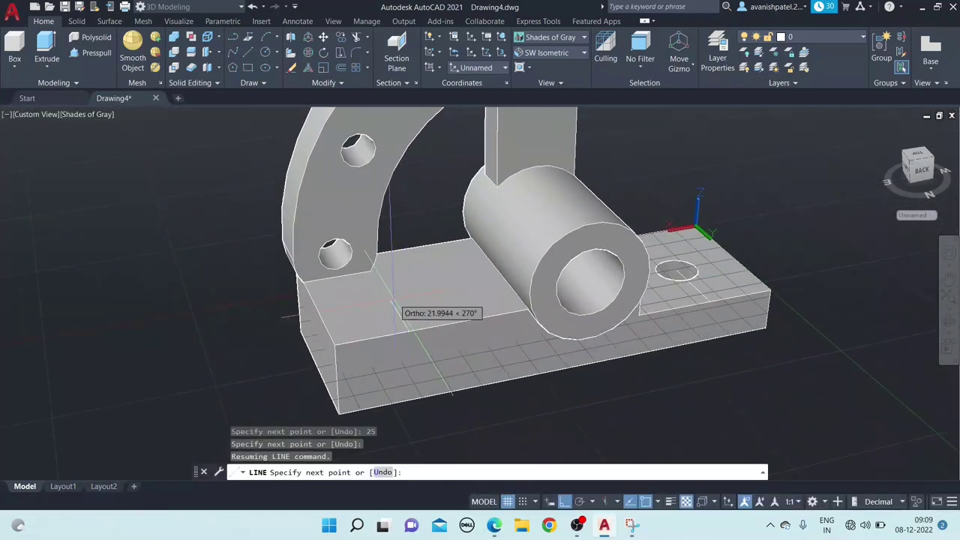
pyautogui.write('25')
pyautogui.press('Return')
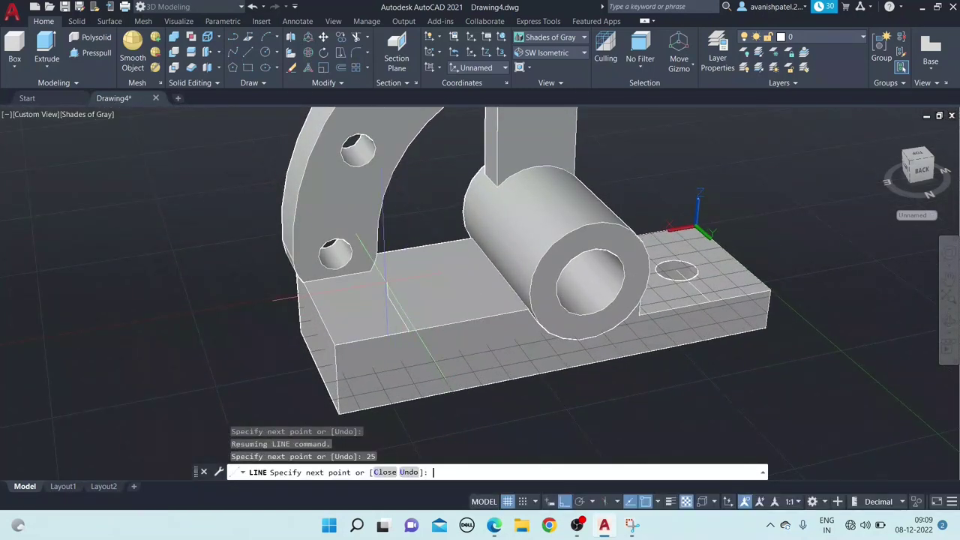
pyautogui.rightClick(387, 279)
pyautogui.click(397, 284)
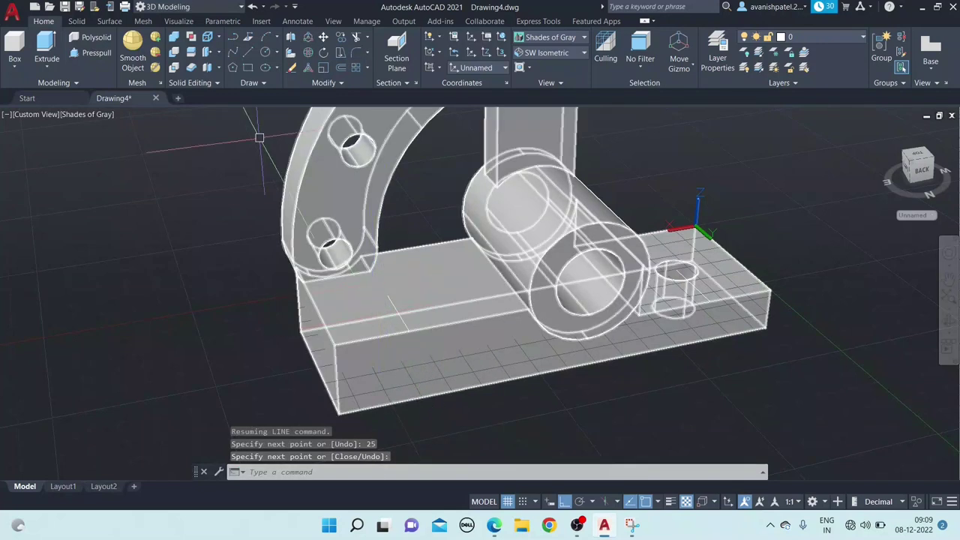
# - Draw a radius-8 circle on the plate's top face and presspull it through as a hole
pyautogui.click(265, 52)
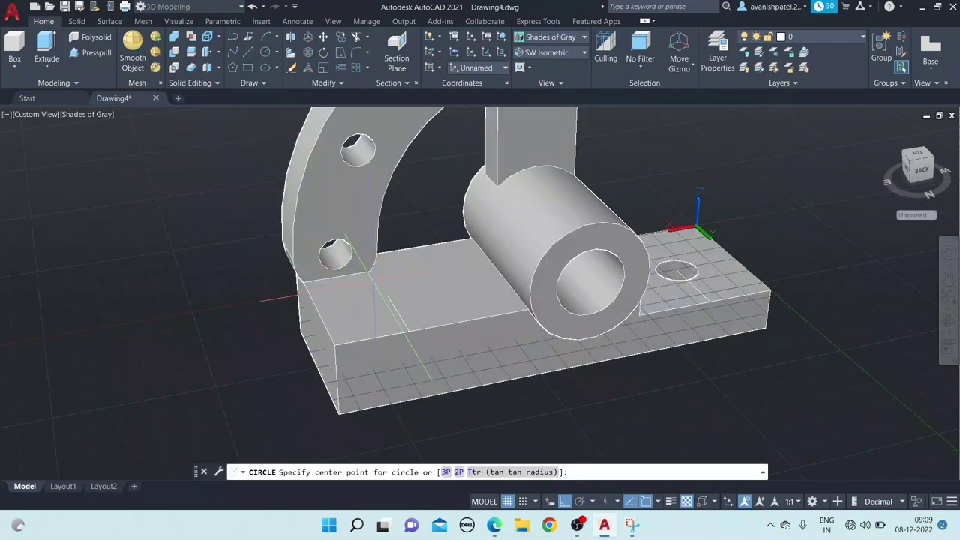
pyautogui.click(388, 300)
pyautogui.write('8')
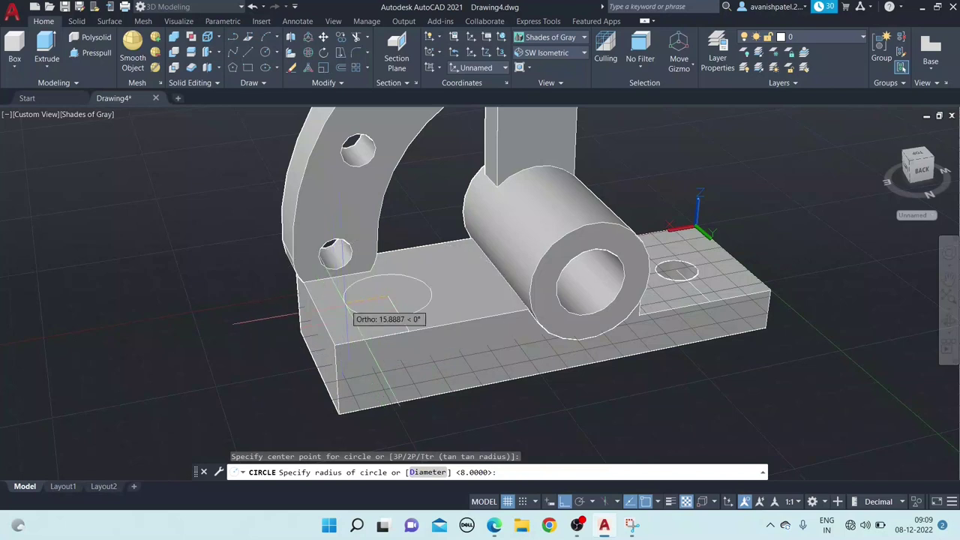
pyautogui.press('Return')
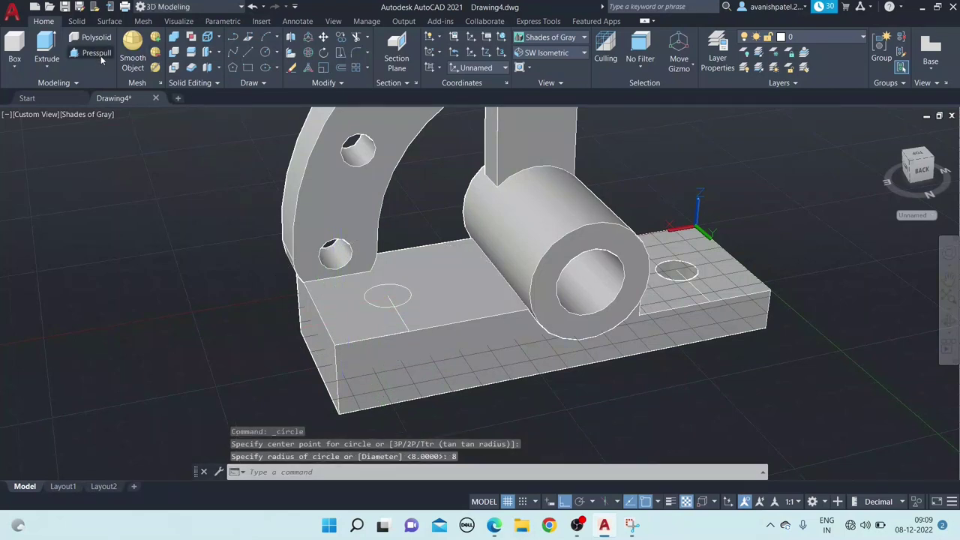
pyautogui.click(100, 56)
pyautogui.click(383, 299)
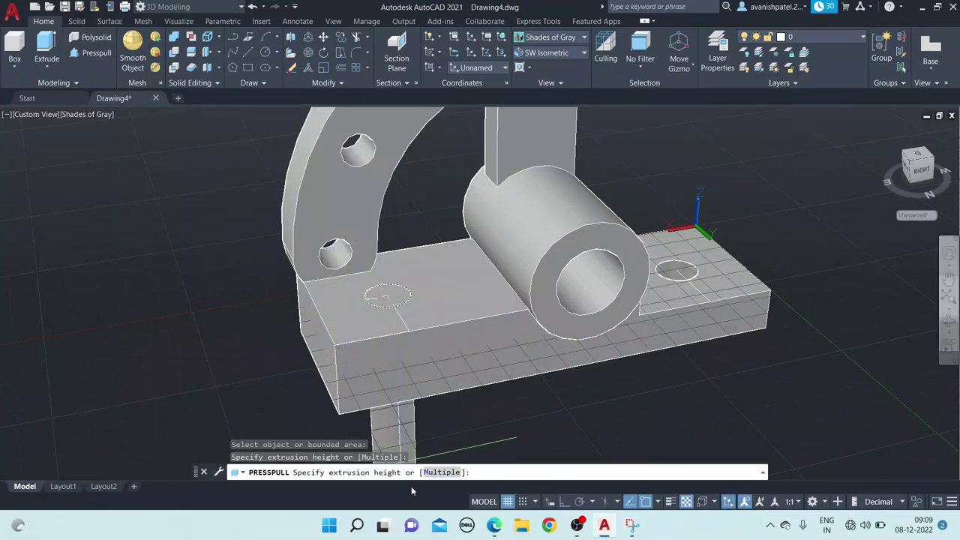
pyautogui.click(433, 459)
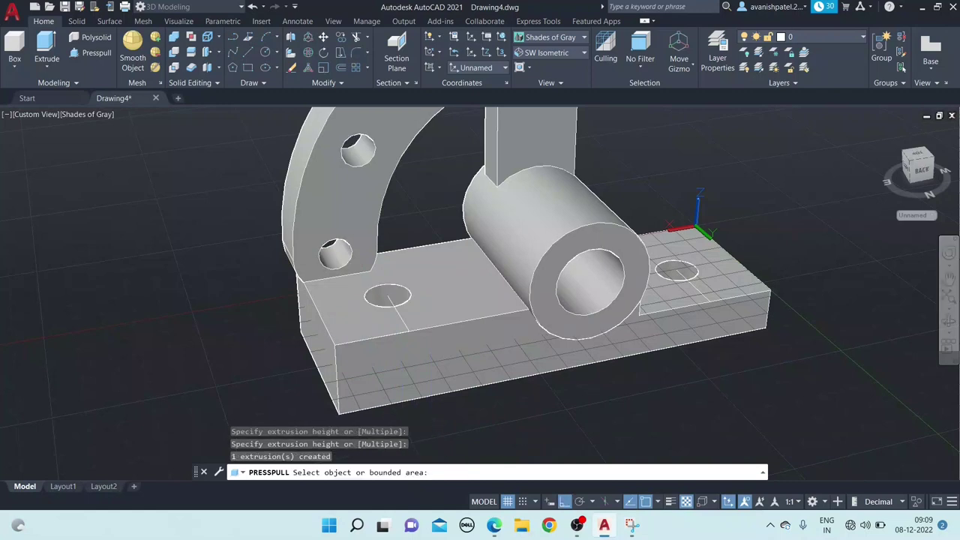
pyautogui.scroll(-3, 498, 400)
# - Return to the home isometric view and 3DMOVE the bracket solid to a new position
pyautogui.scroll(-1, 500, 402)
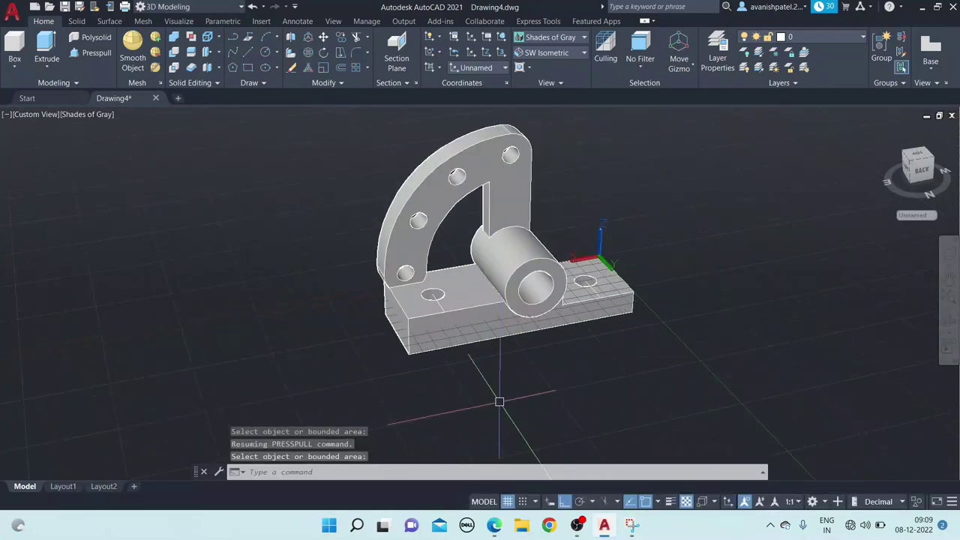
pyautogui.click(887, 182)
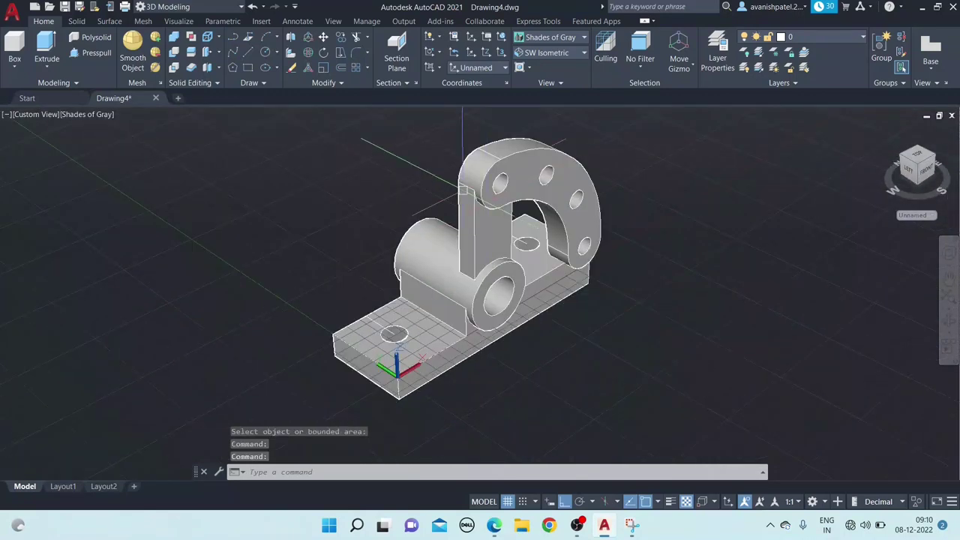
pyautogui.click(463, 190)
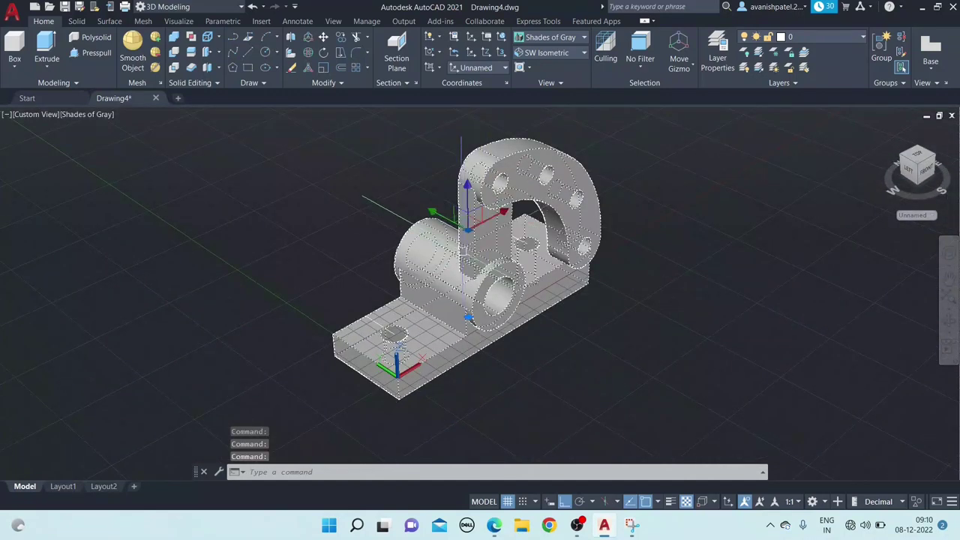
pyautogui.click(308, 39)
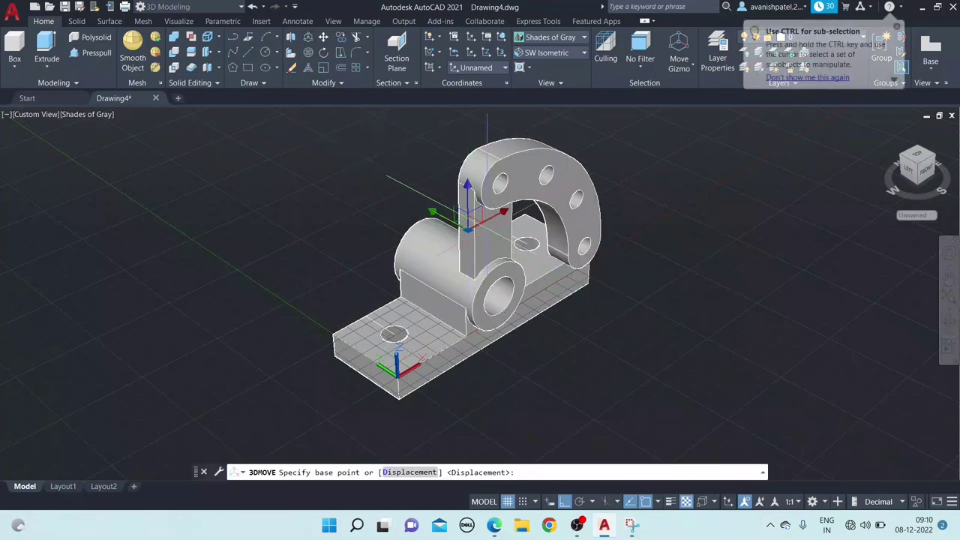
pyautogui.click(467, 229)
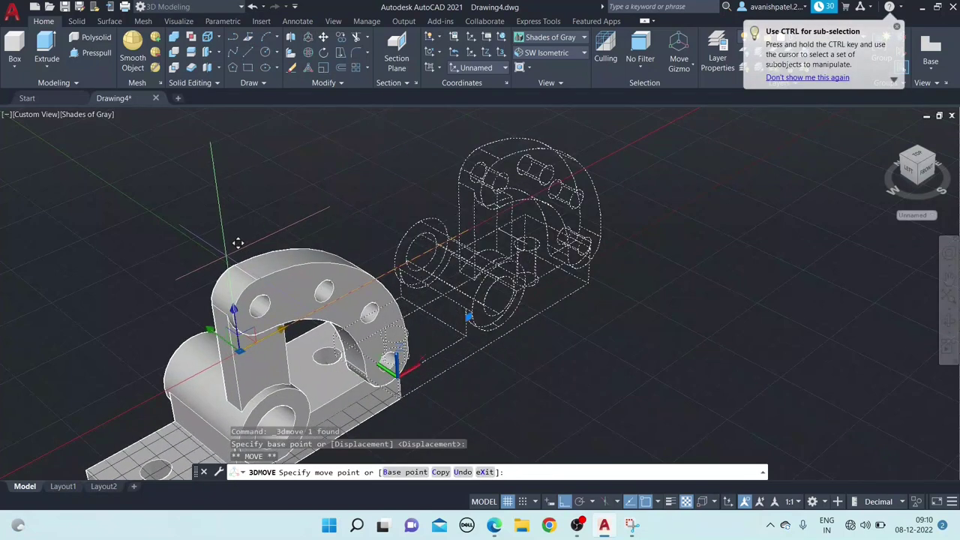
pyautogui.click(145, 257)
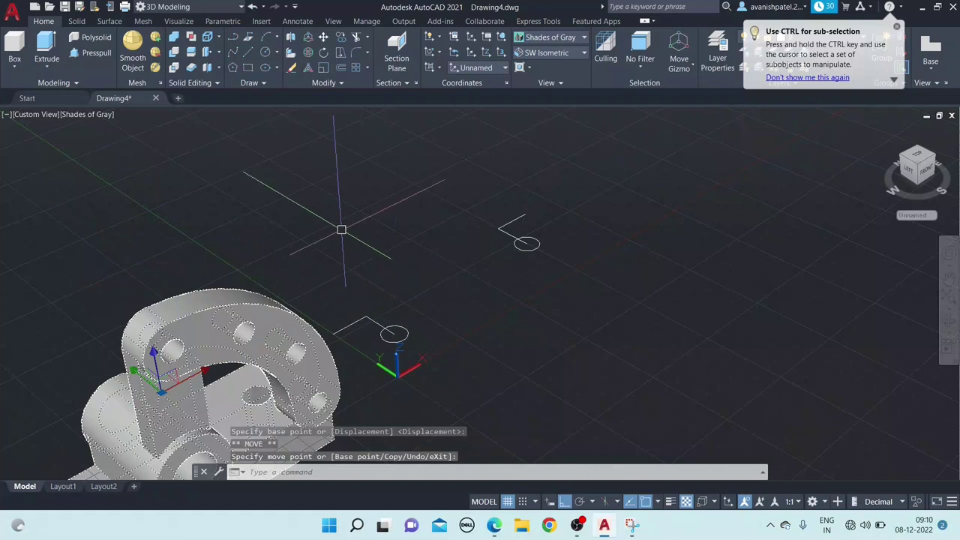
# - Erase the six leftover construction circles and lines
pyautogui.moveTo(525, 180); pyautogui.dragTo(335, 286)
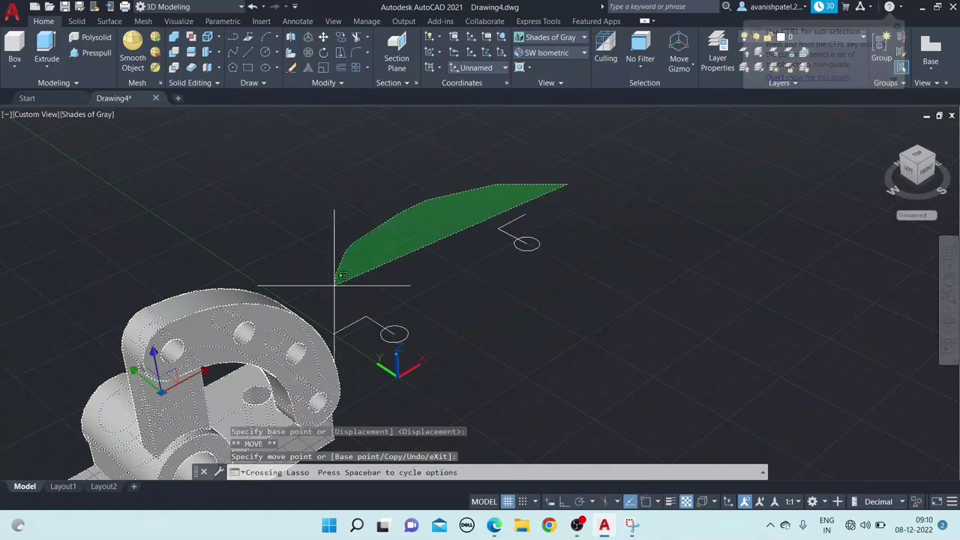
pyautogui.press('Escape')
pyautogui.press('Escape')
pyautogui.moveTo(574, 179)
pyautogui.mouseDown()
pyautogui.moveTo(344, 309)
pyautogui.moveTo(575, 326)
pyautogui.mouseUp()
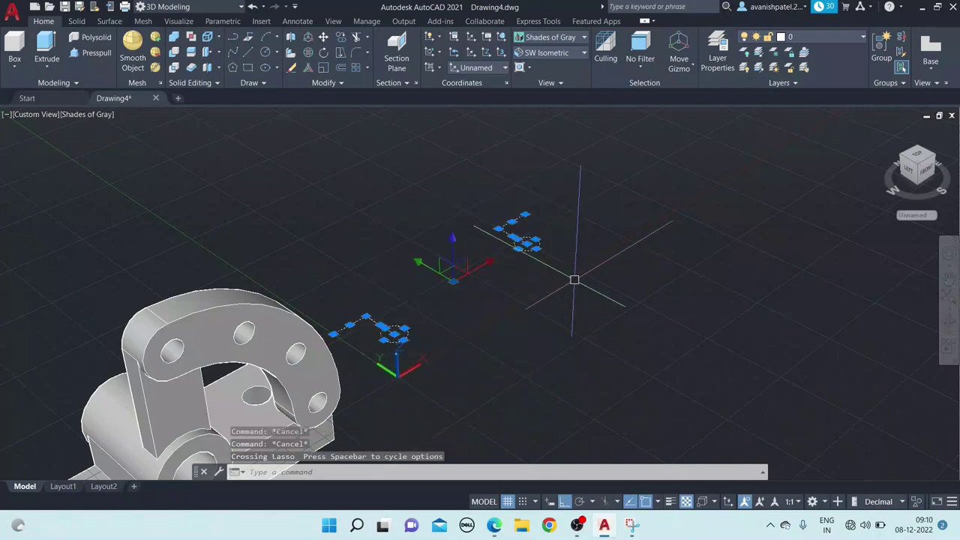
pyautogui.rightClick(578, 300)
pyautogui.click(593, 298)
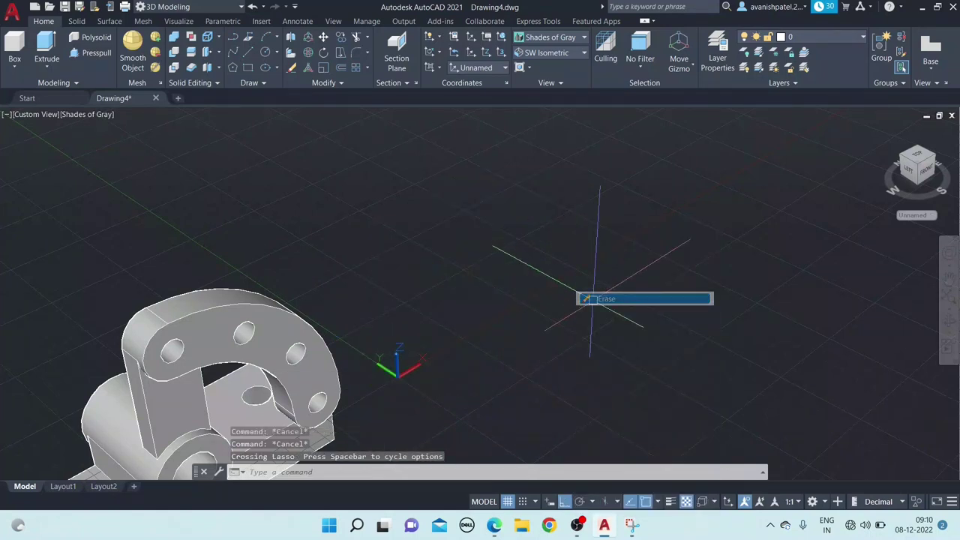
# - Start another move of the solid, cancel it, and recentre the bracket in view
pyautogui.click(234, 337)
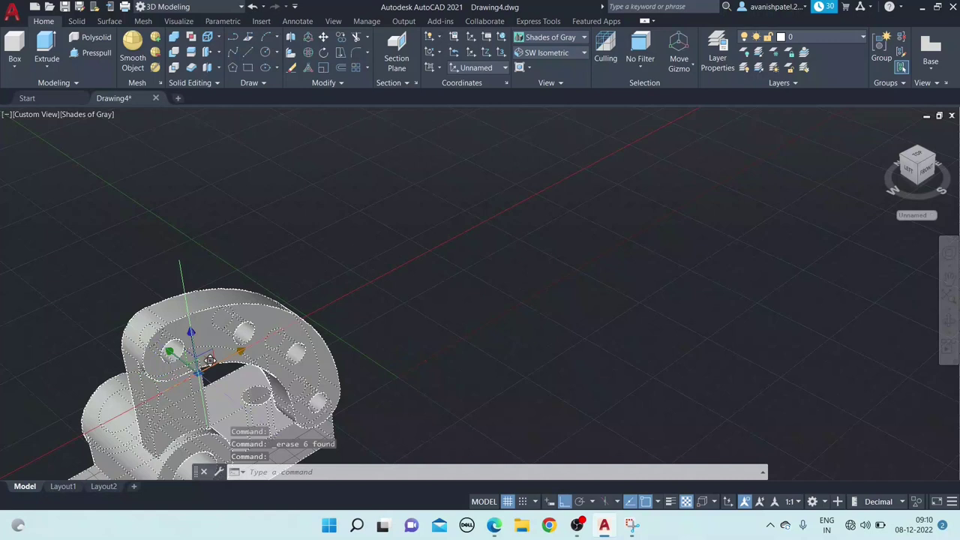
pyautogui.click(161, 390)
pyautogui.press('Escape')
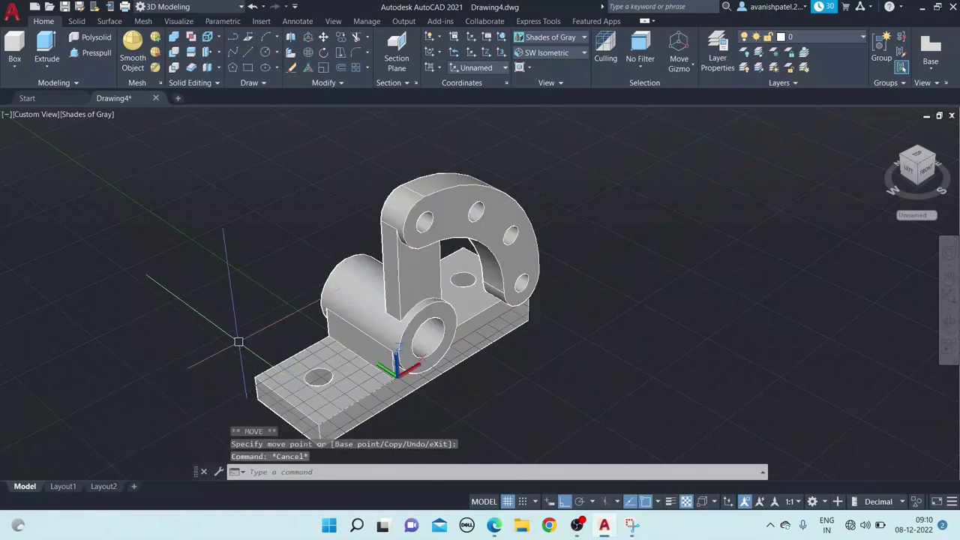
pyautogui.press('Escape')
pyautogui.moveTo(901, 129)
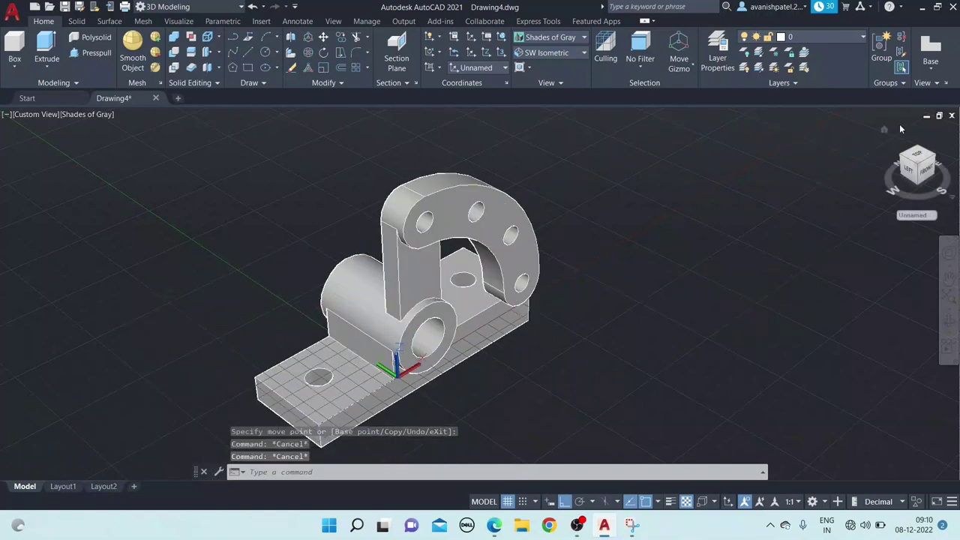
pyautogui.keyDown('shift'); pyautogui.moveTo(874, 147); pyautogui.dragTo(566, 321, button='middle'); pyautogui.keyUp('shift')
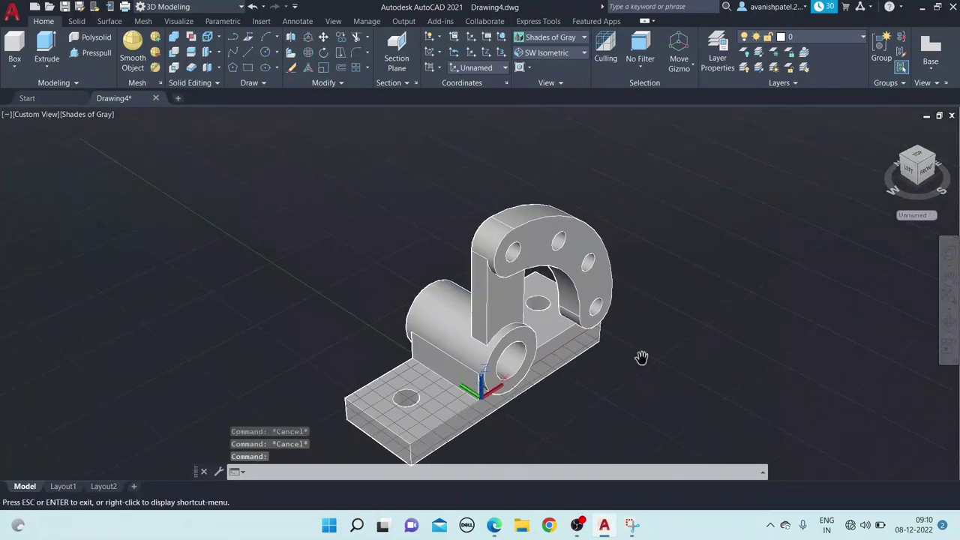
# - Set the selected bracket's colour to index 230 magenta through Quick Properties' Select Color
pyautogui.click(474, 315)
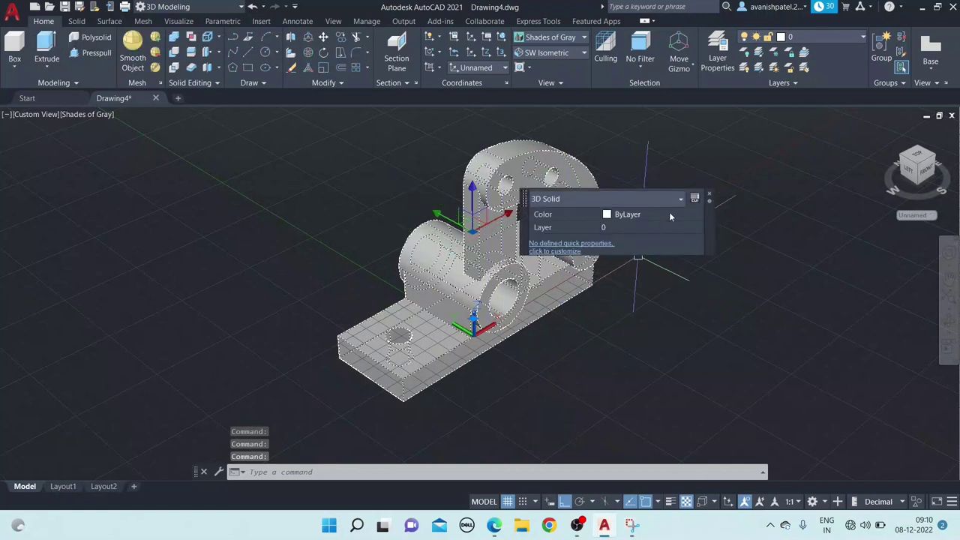
pyautogui.click(669, 215)
pyautogui.click(669, 214)
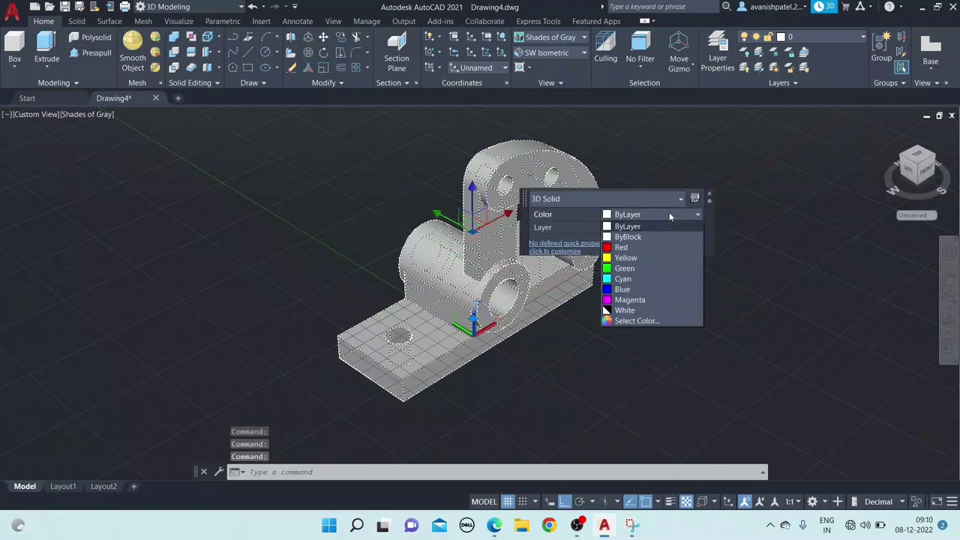
pyautogui.click(624, 322)
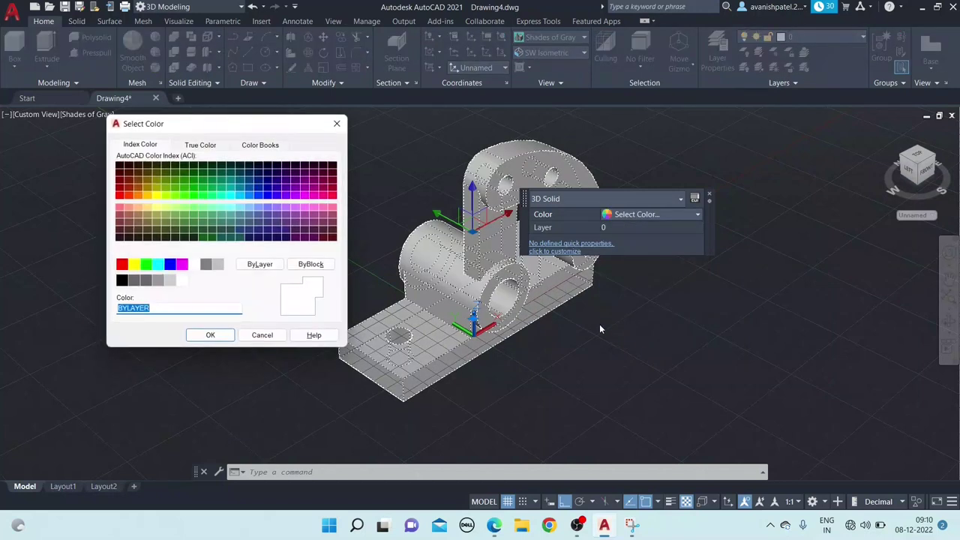
pyautogui.click(240, 209)
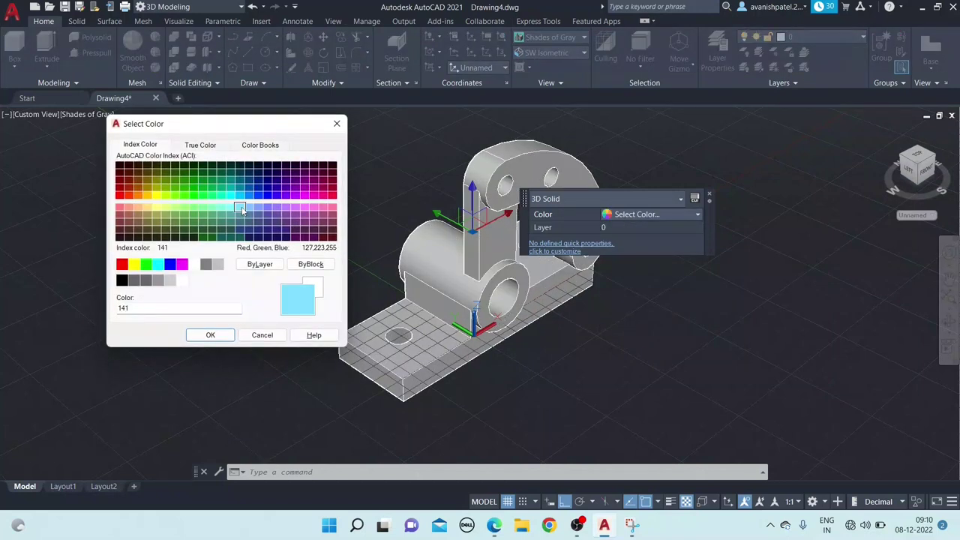
pyautogui.click(242, 224)
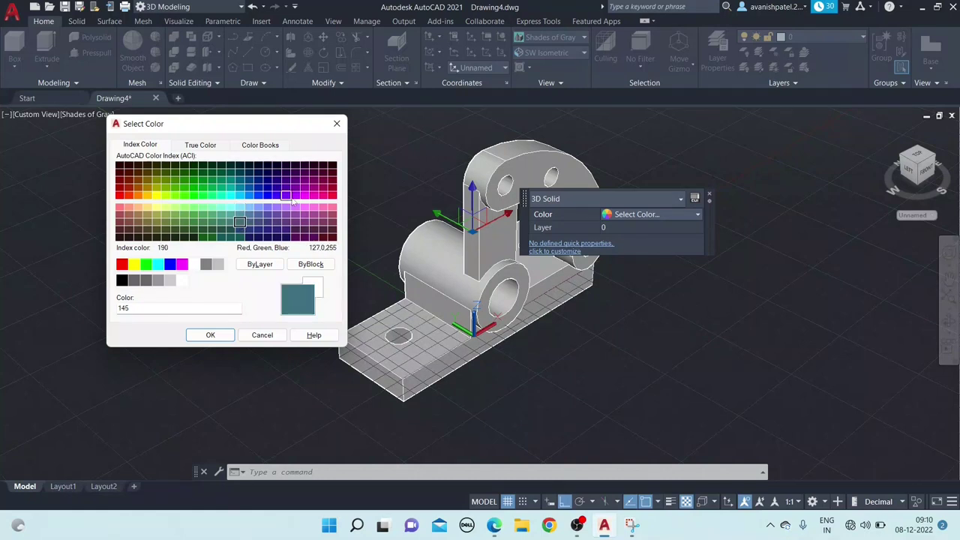
pyautogui.click(322, 197)
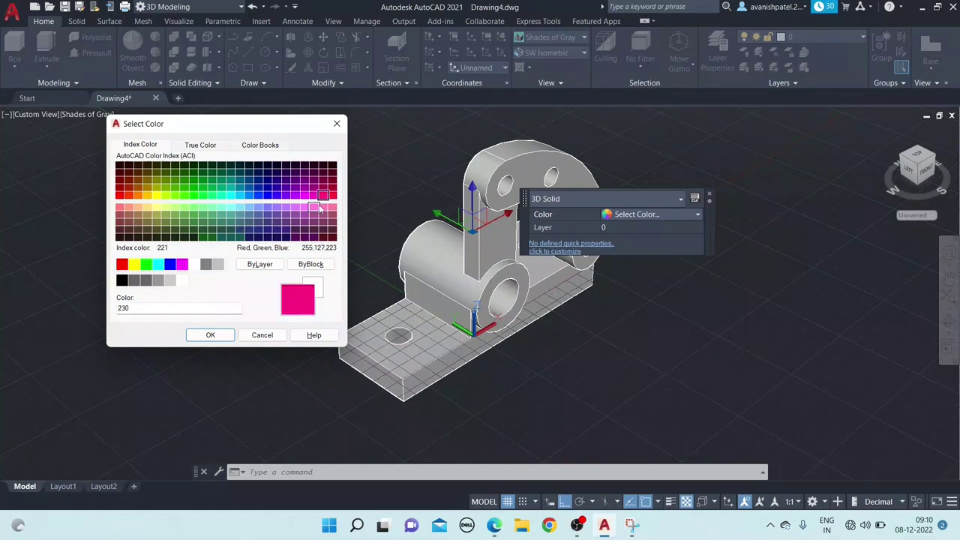
pyautogui.click(207, 337)
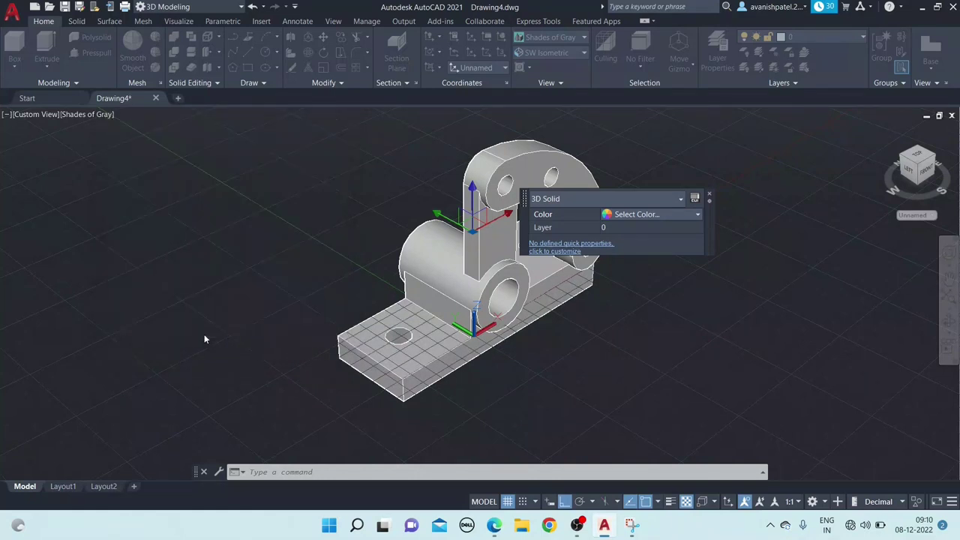
pyautogui.click(711, 197)
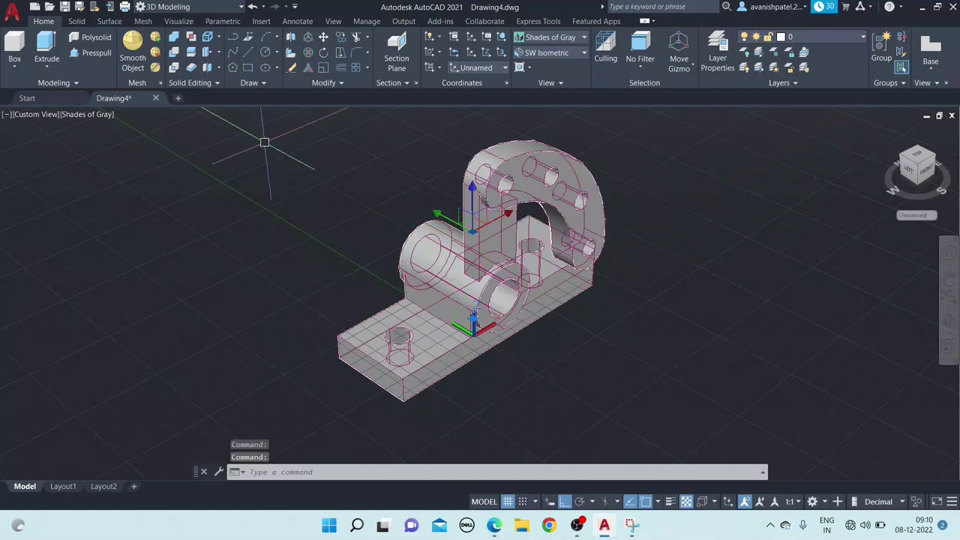
# - Switch the viewport visual style to Realistic
pyautogui.click(86, 114)
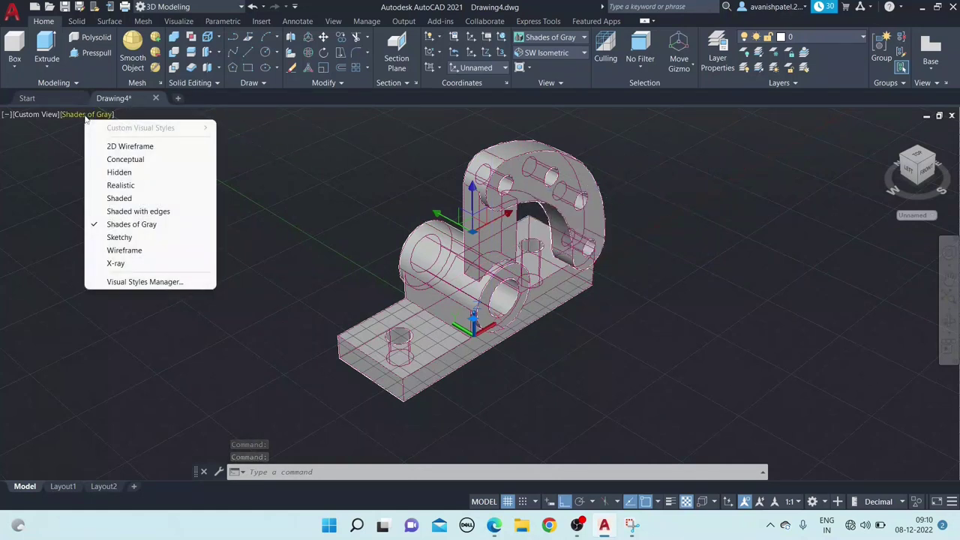
pyautogui.click(119, 185)
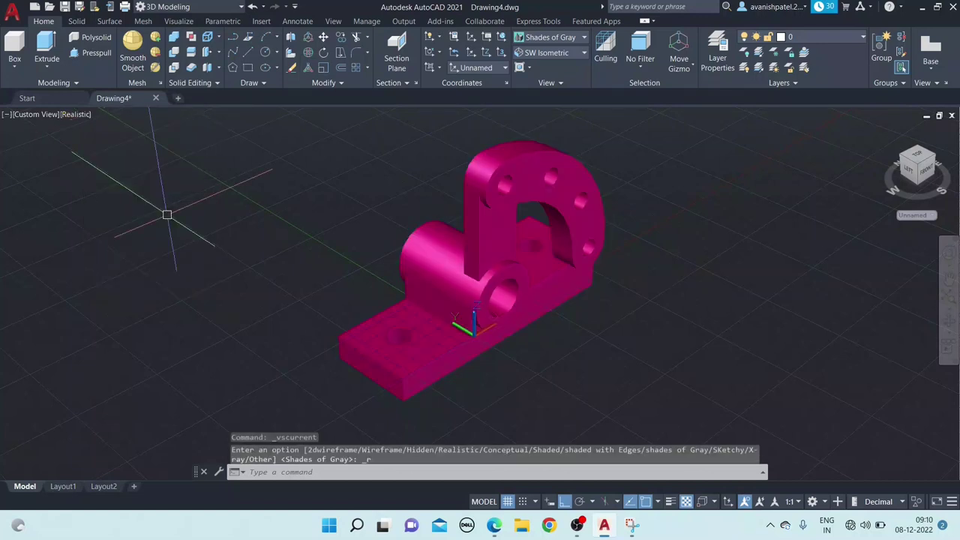